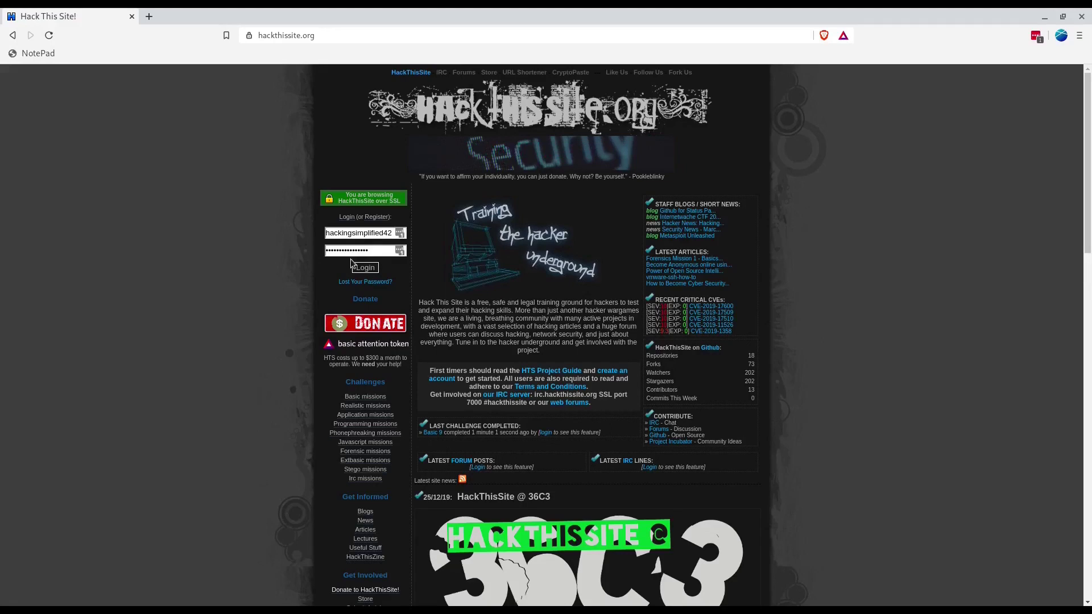
Log in to HackThisSite with the saved account details
{"action": "left_click", "coordinate": [365, 268]}
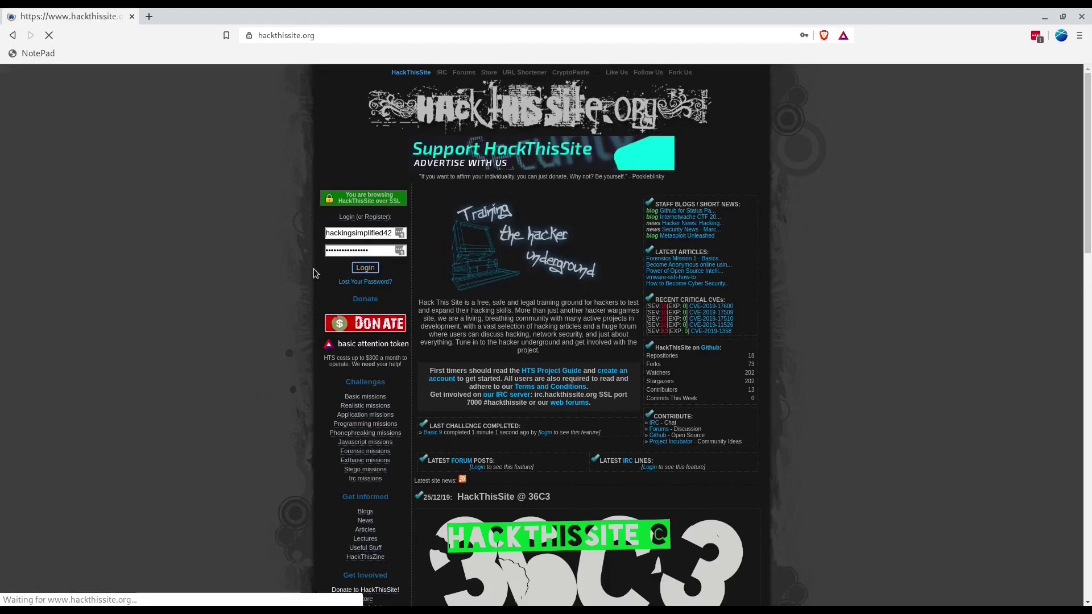
{"action": "scroll", "coordinate": [310, 266], "scroll_direction": "down", "scroll_amount": 3}
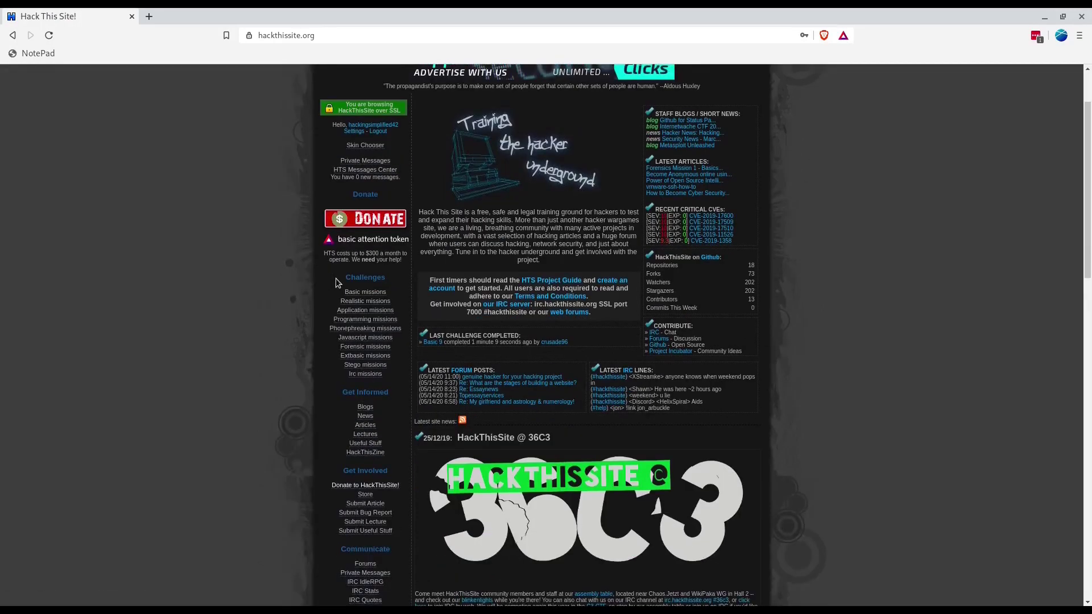
{"action": "scroll", "coordinate": [337, 280], "scroll_direction": "up", "scroll_amount": 3, "text": "ctrl"}
{"action": "scroll", "coordinate": [337, 280], "scroll_direction": "up", "scroll_amount": 1, "text": "ctrl"}
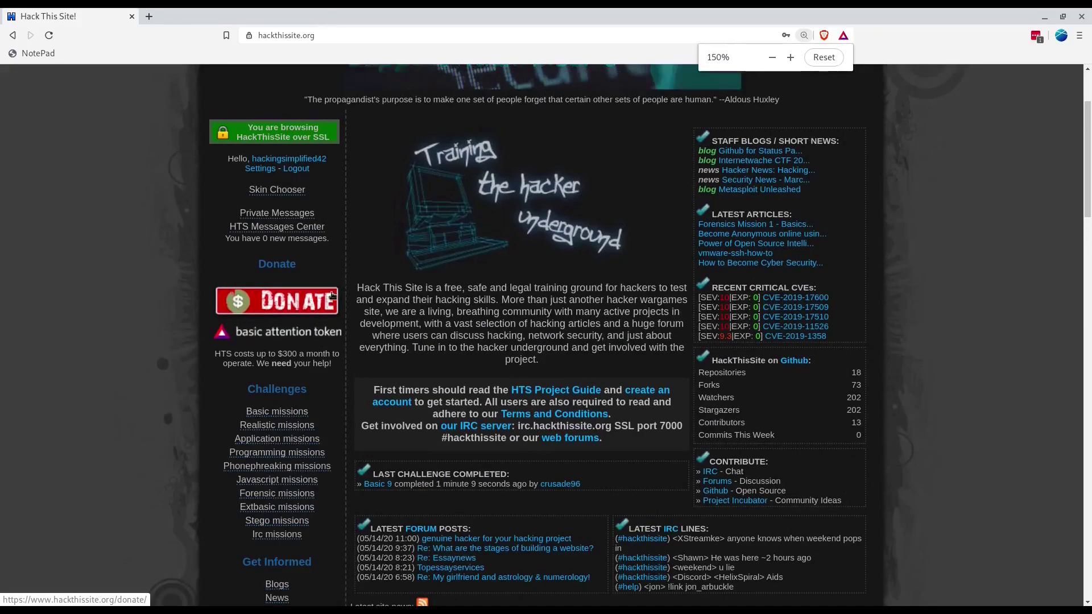
Open the Basic missions list, scroll to Basic 4, and highlight its HTML knowledge requirement
{"action": "left_click", "coordinate": [274, 411]}
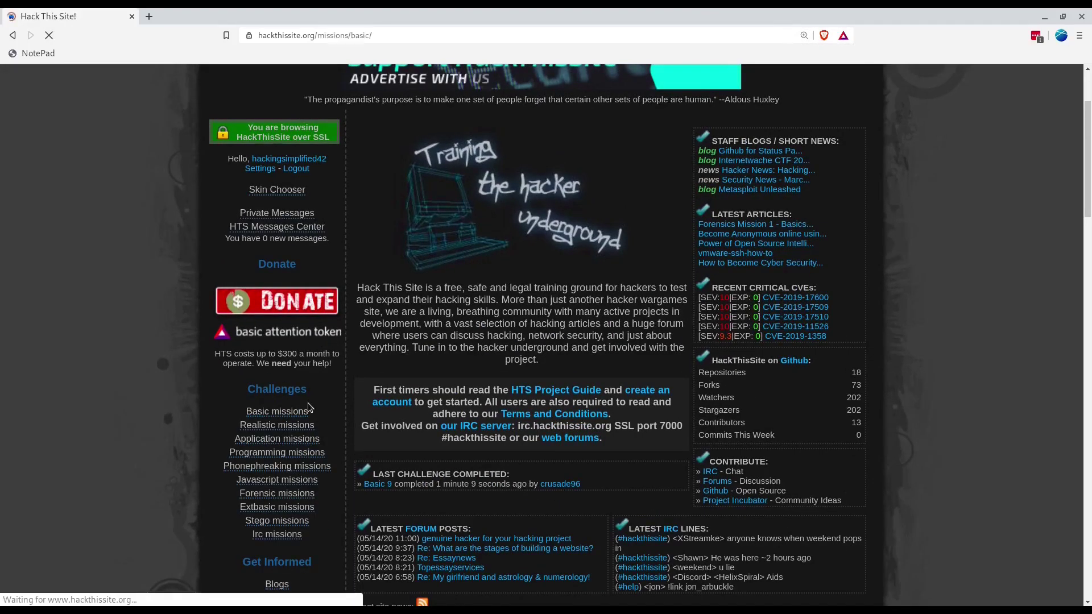
{"action": "scroll", "coordinate": [419, 365], "scroll_direction": "down", "scroll_amount": 5}
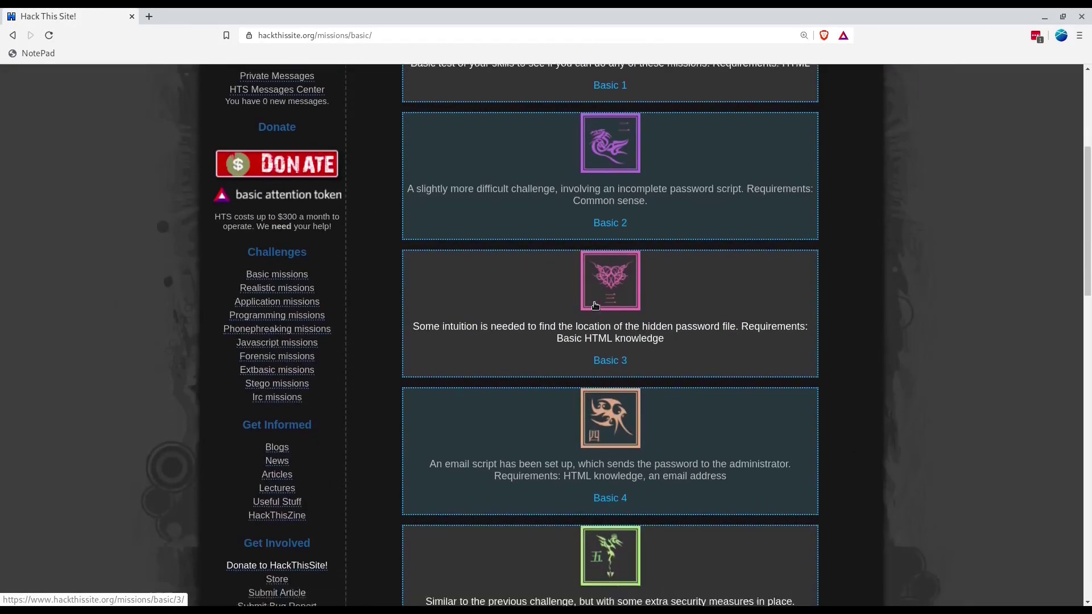
{"action": "scroll", "coordinate": [596, 318], "scroll_direction": "down", "scroll_amount": 3}
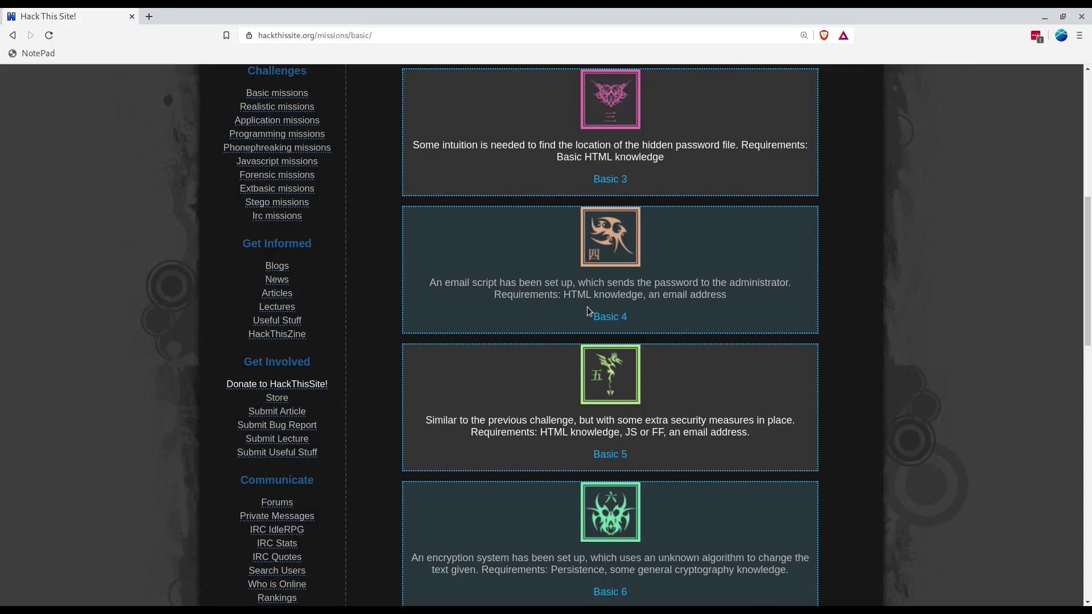
{"action": "left_click_drag", "start_coordinate": [569, 296], "coordinate": [619, 296]}
Open the Basic 4 mission page and highlight the sentence about Sam's complex password
{"action": "left_click", "coordinate": [621, 321]}
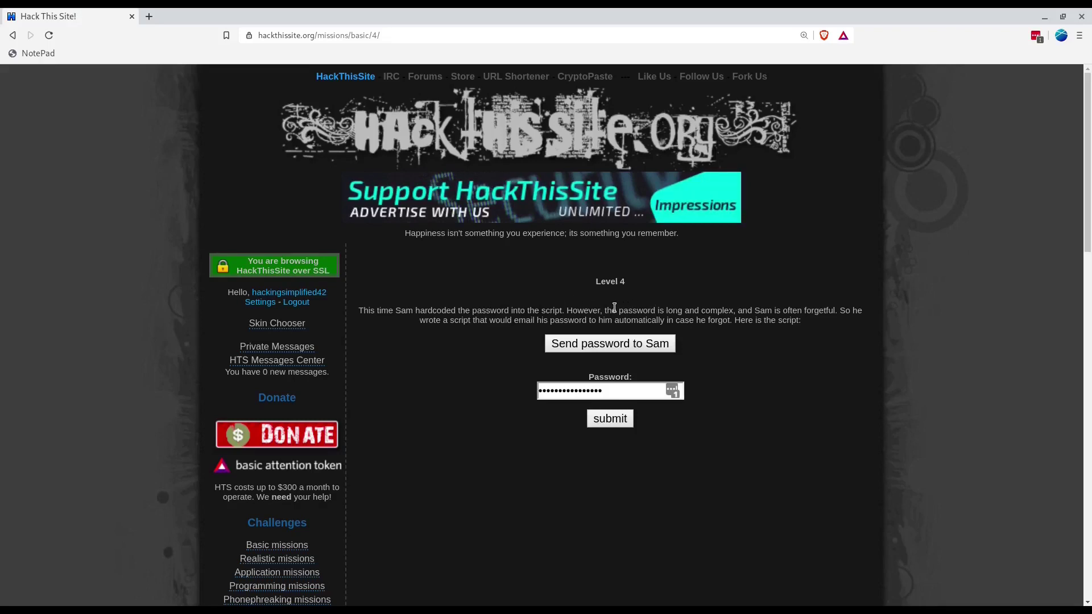
{"action": "left_click_drag", "start_coordinate": [618, 311], "coordinate": [831, 310]}
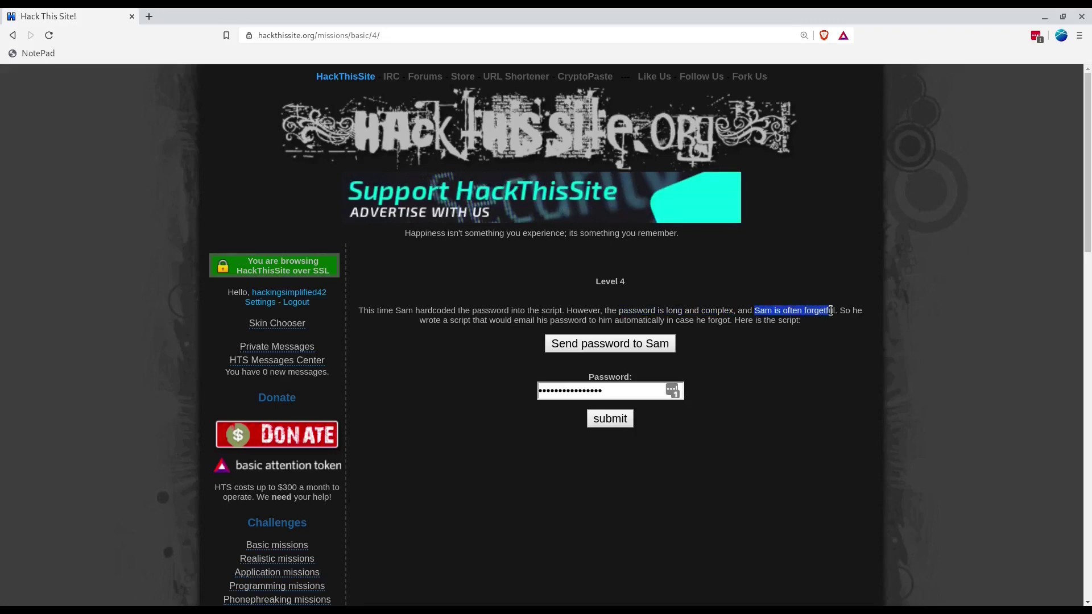
{"action": "left_click", "coordinate": [835, 310]}
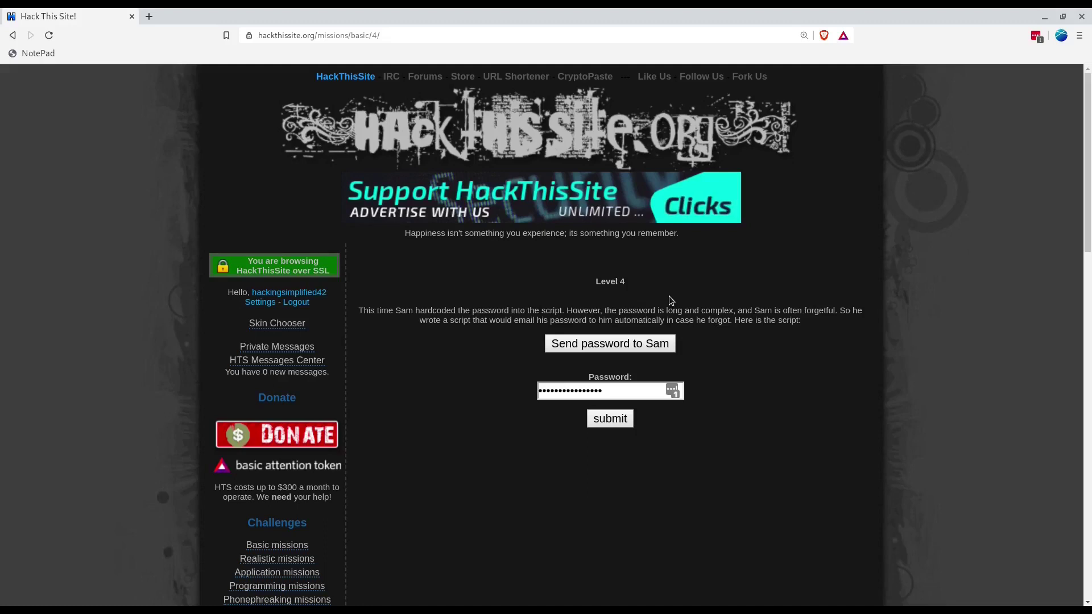
Inspect the Send password to Sam button, widening DevTools and its Elements markup tree
{"action": "right_click", "coordinate": [624, 344]}
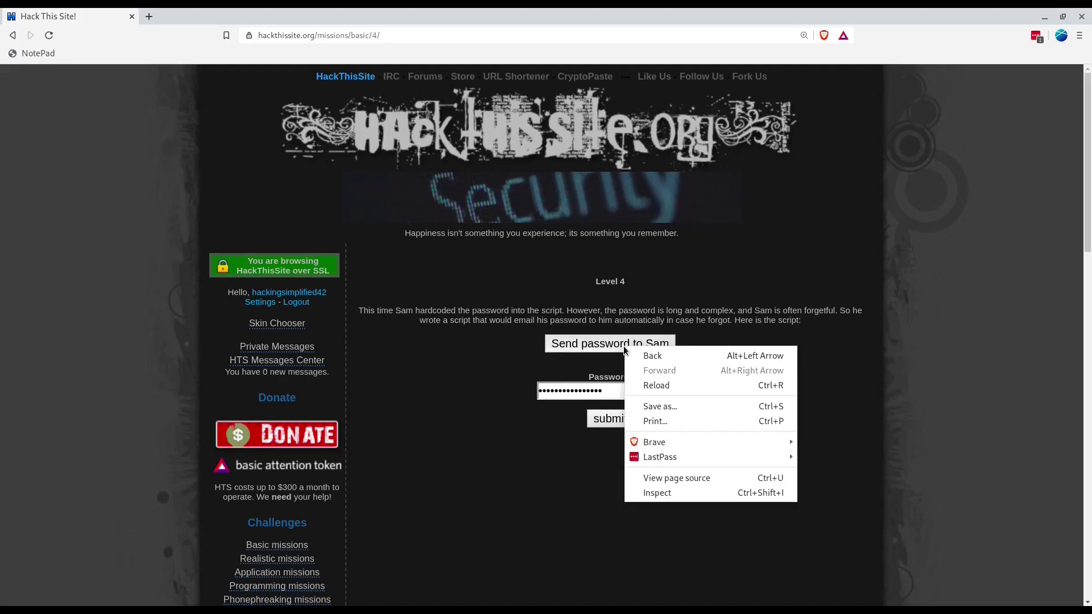
{"action": "left_click", "coordinate": [681, 489]}
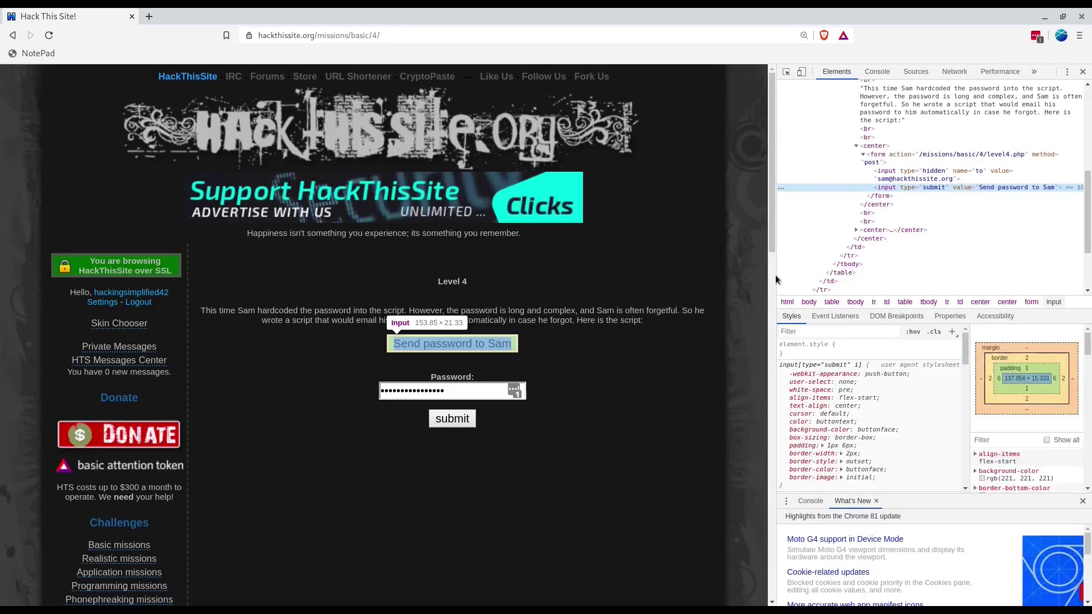
{"action": "left_click_drag", "start_coordinate": [772, 275], "coordinate": [641, 277]}
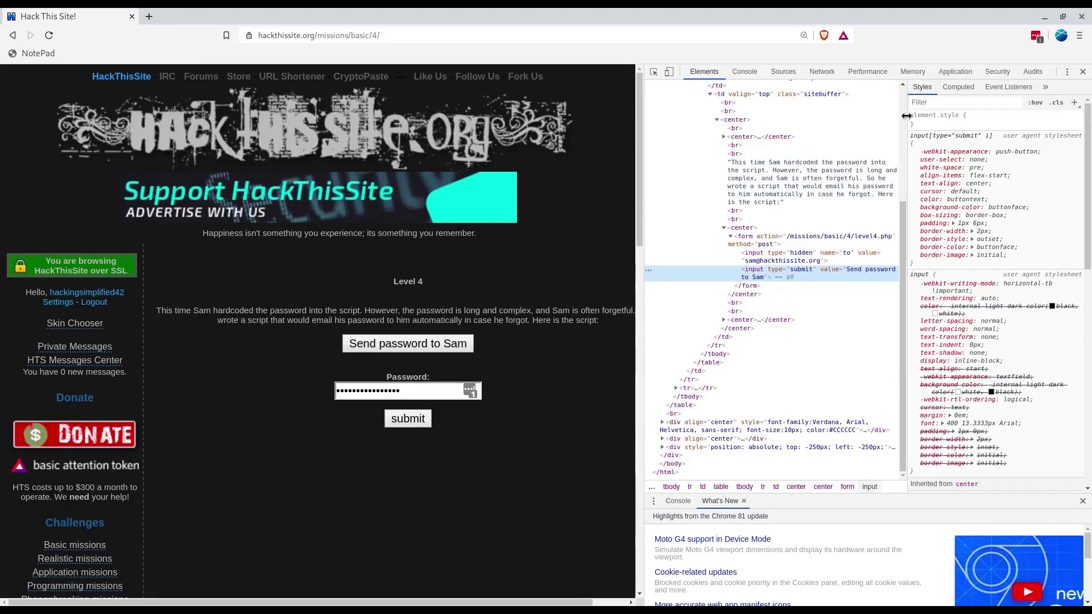
{"action": "left_click_drag", "start_coordinate": [908, 116], "coordinate": [1036, 116]}
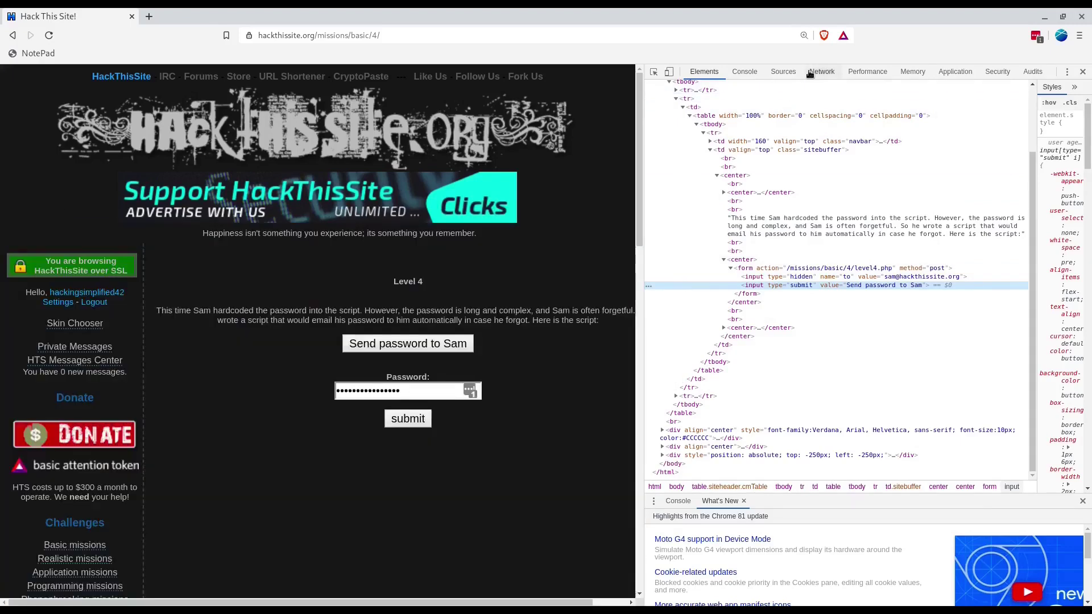
Monitor network requests with cache disabled, then send the password reminder to Sam
{"action": "left_click", "coordinate": [811, 73]}
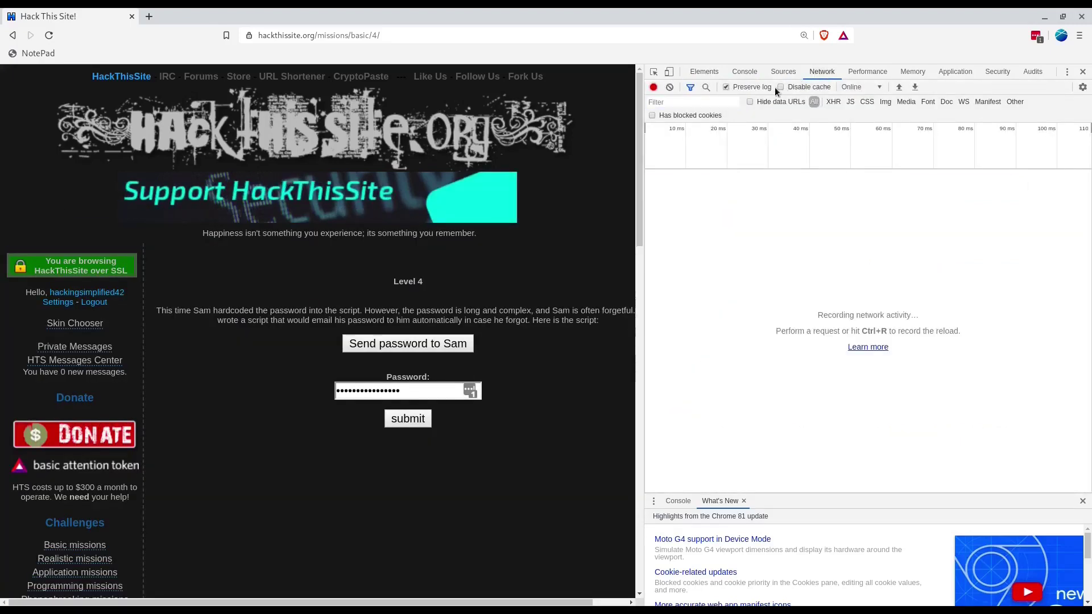
{"action": "left_click", "coordinate": [781, 87]}
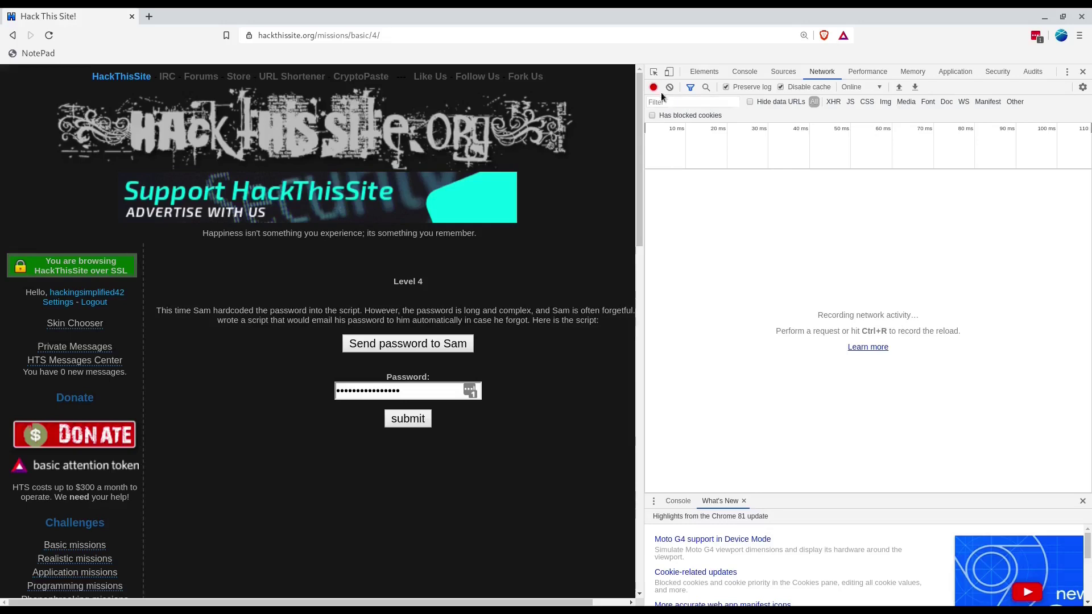
{"action": "left_click", "coordinate": [429, 344]}
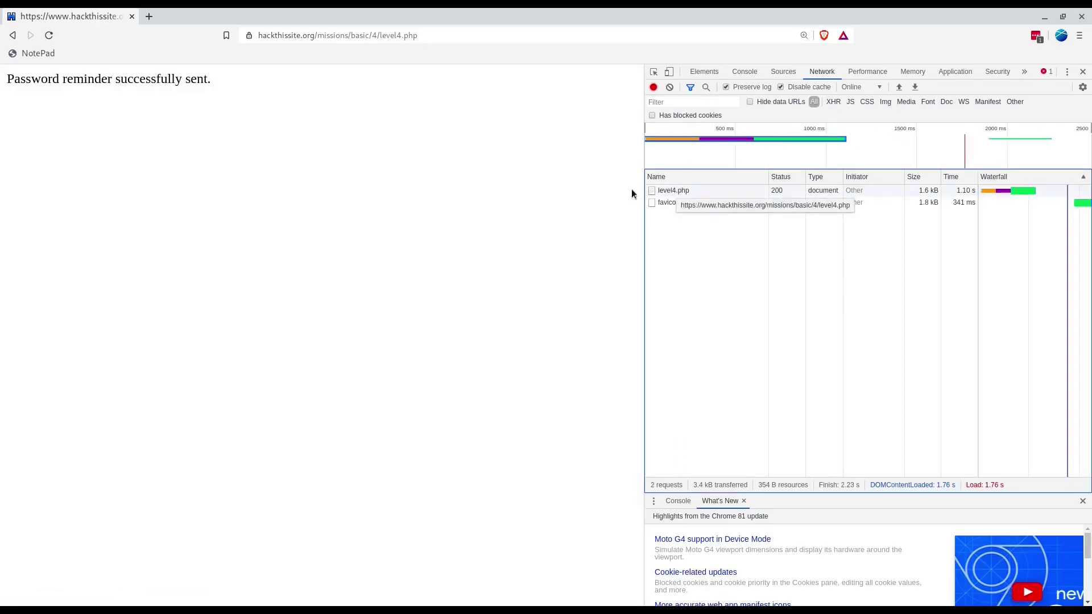
View the level4.php request's headers and the form data showing the recipient e-mail
{"action": "left_click", "coordinate": [673, 191]}
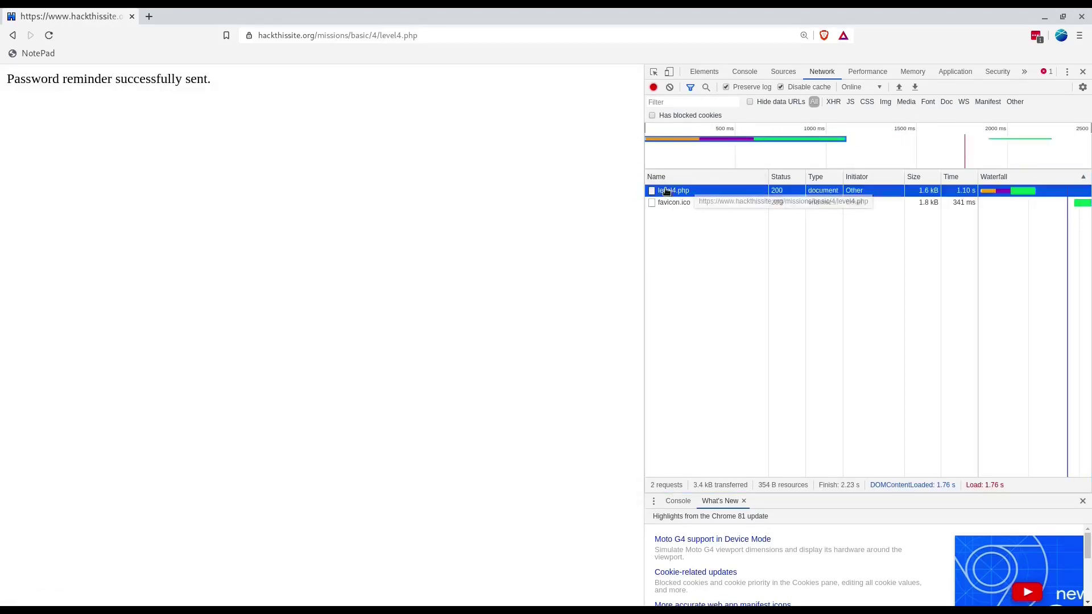
{"action": "left_click", "coordinate": [867, 179]}
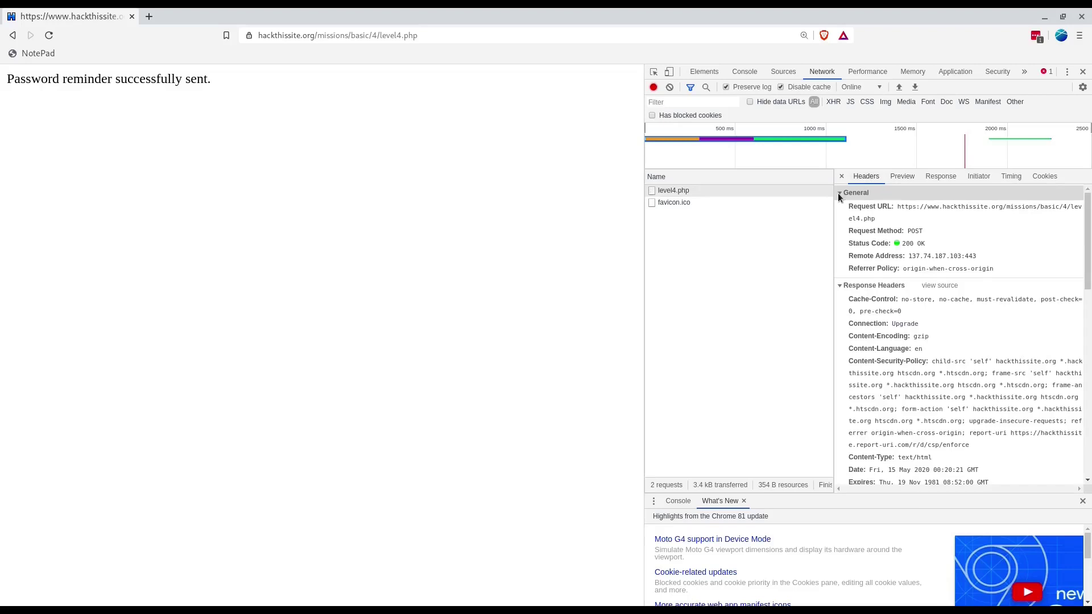
{"action": "left_click_drag", "start_coordinate": [834, 194], "coordinate": [803, 195]}
{"action": "scroll", "coordinate": [893, 346], "scroll_direction": "down", "scroll_amount": 10}
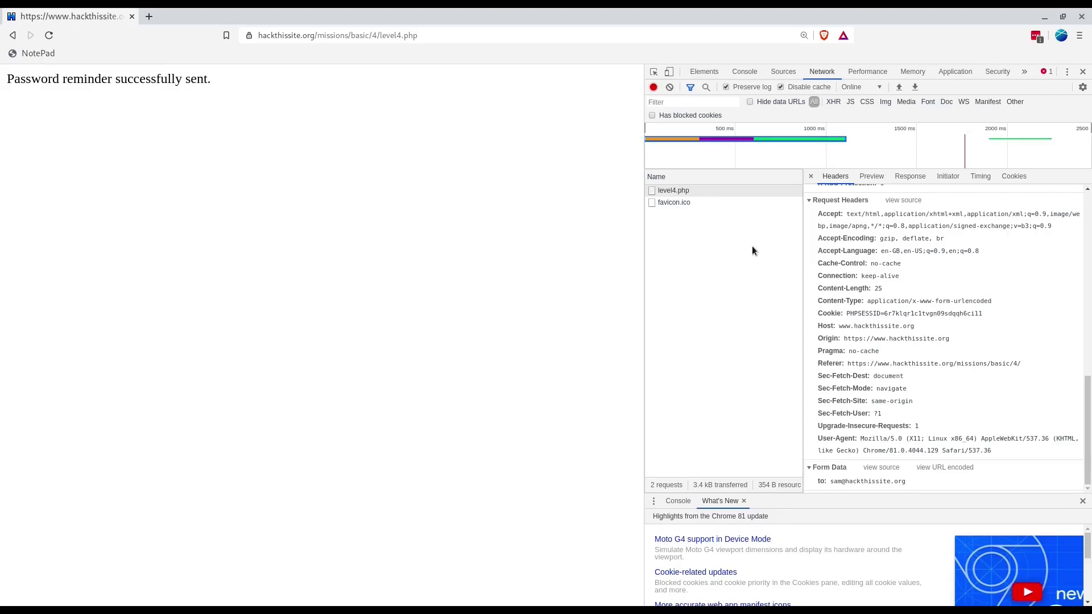
Back on Level 4, clear the network log, inspect the button, and edit the hidden email value
{"action": "left_click", "coordinate": [12, 35]}
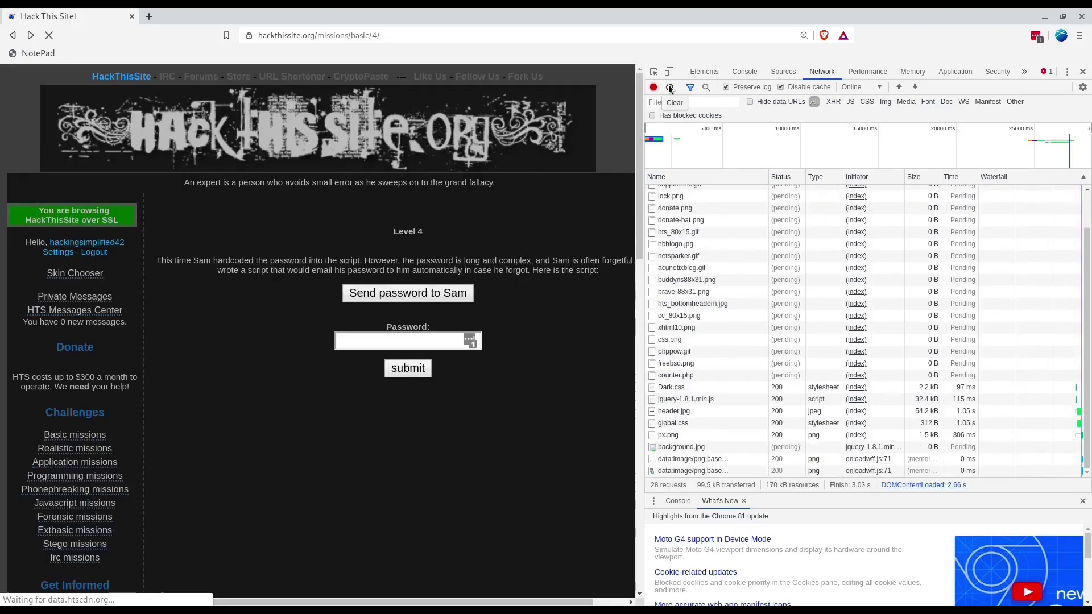
{"action": "left_click", "coordinate": [670, 87]}
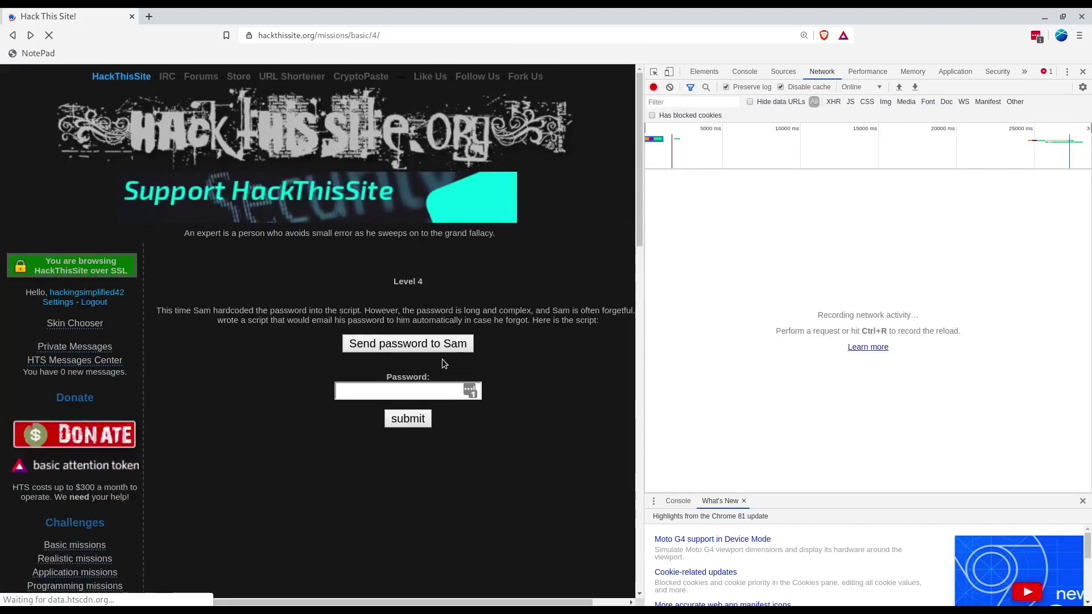
{"action": "right_click", "coordinate": [435, 343]}
{"action": "left_click", "coordinate": [469, 492]}
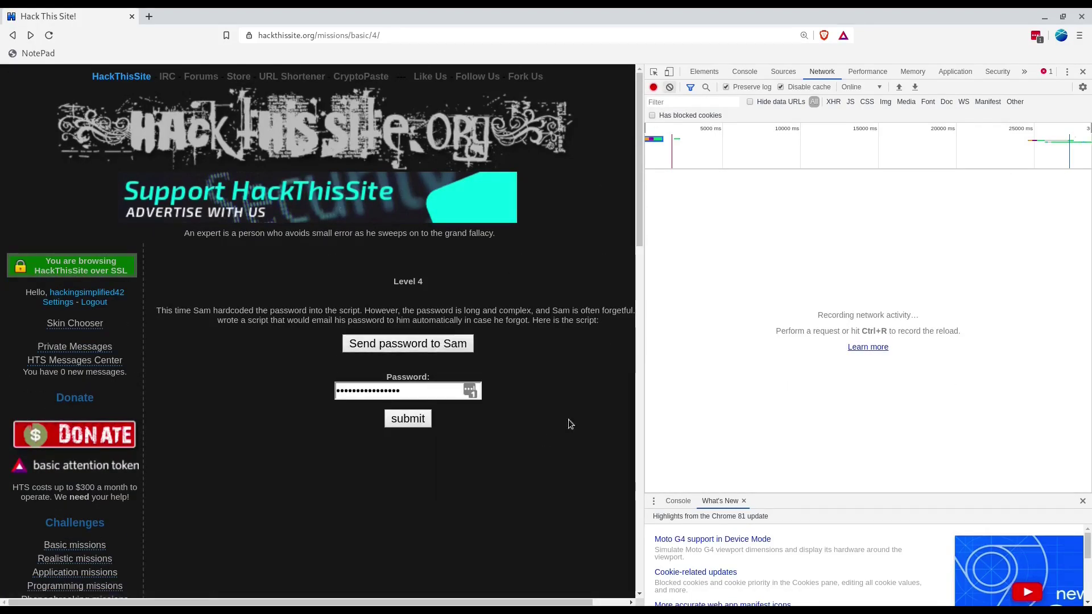
{"action": "double_click", "coordinate": [908, 357]}
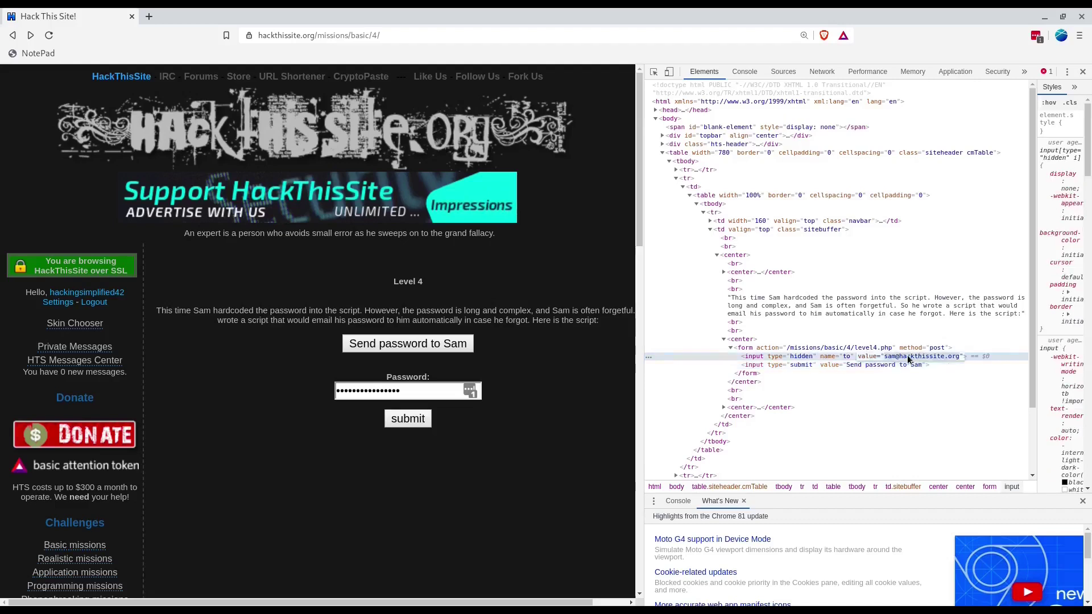
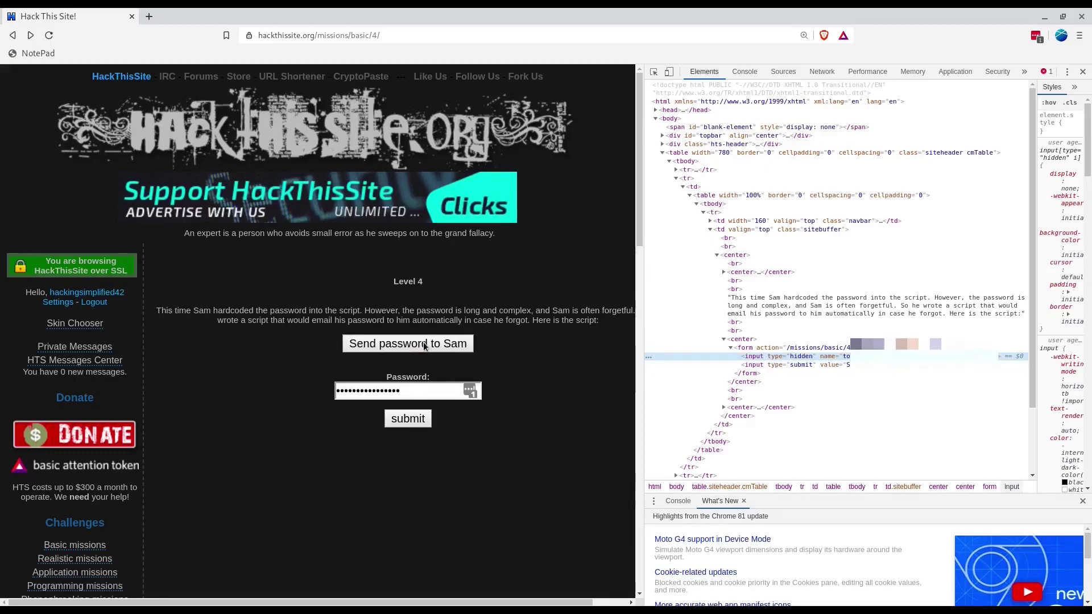
Switch DevTools to the Network panel to capture the level4.php request as it is sent
{"action": "left_click", "coordinate": [822, 71]}
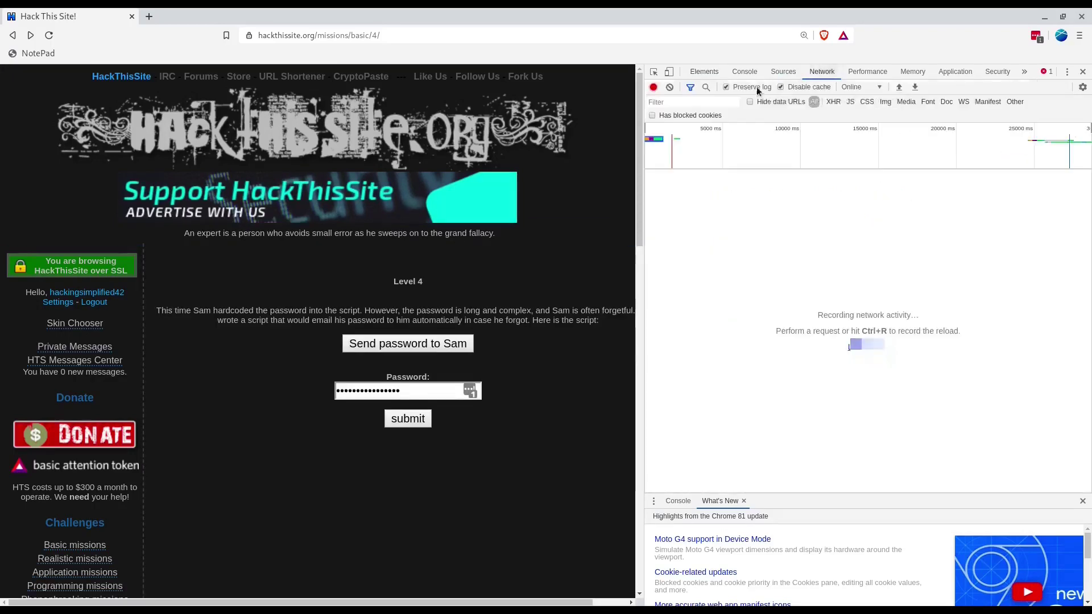
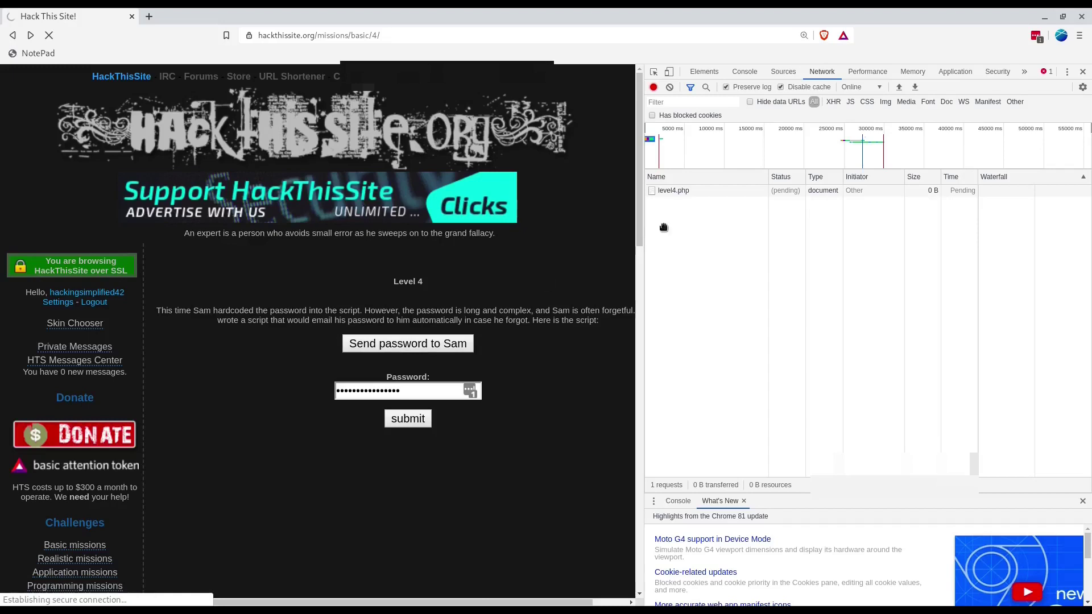
Highlight the Level 4 reminder-sent confirmation note, then view the level4.php request's Request Headers
{"action": "left_click", "coordinate": [686, 191]}
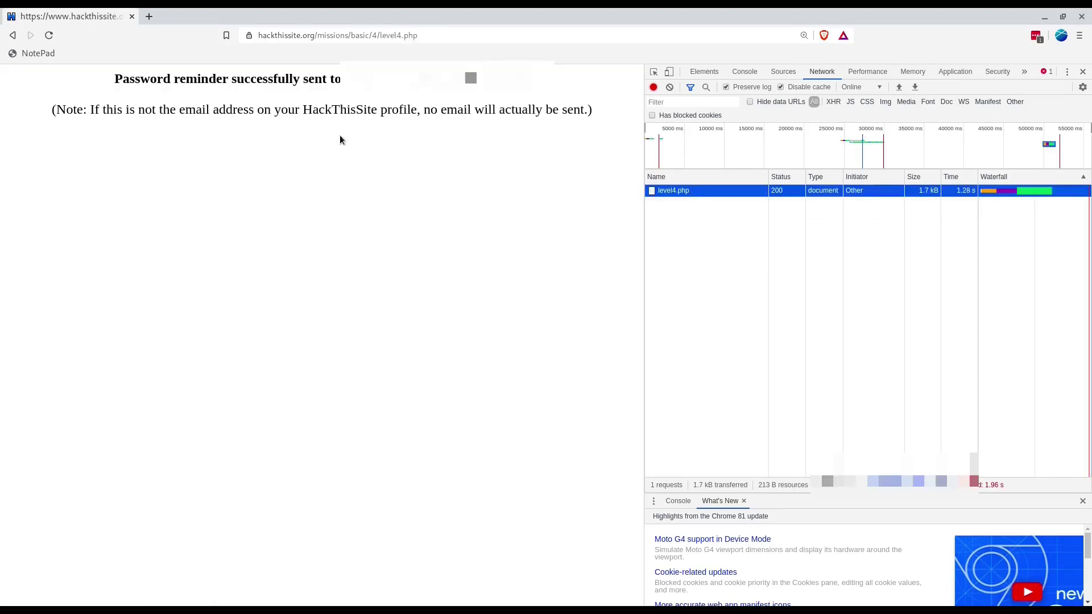
{"action": "left_click_drag", "start_coordinate": [126, 79], "coordinate": [287, 80]}
{"action": "left_click", "coordinate": [287, 79]}
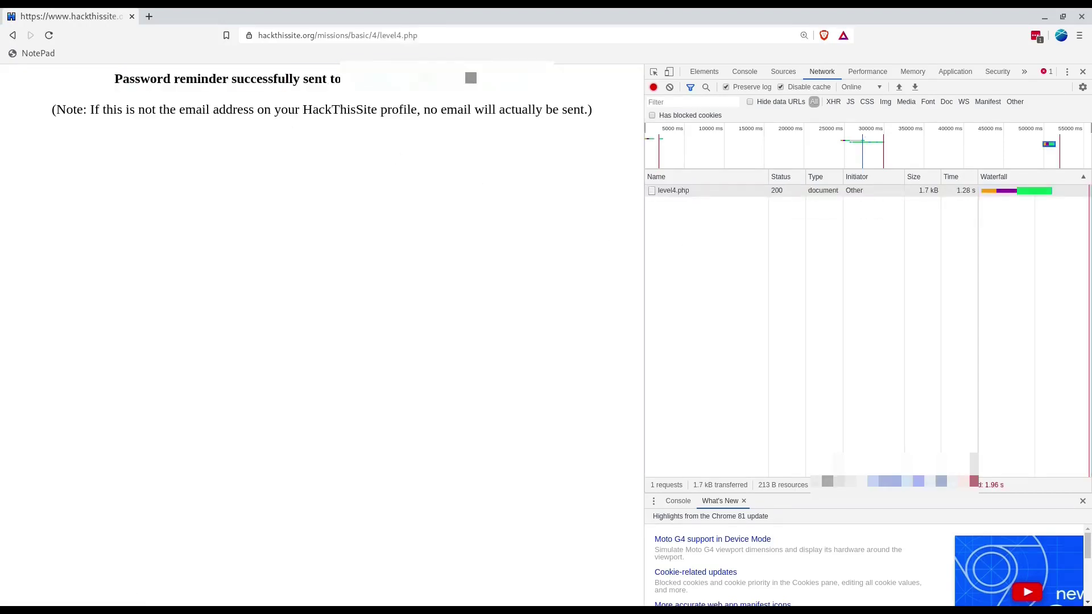
{"action": "double_click", "coordinate": [398, 74]}
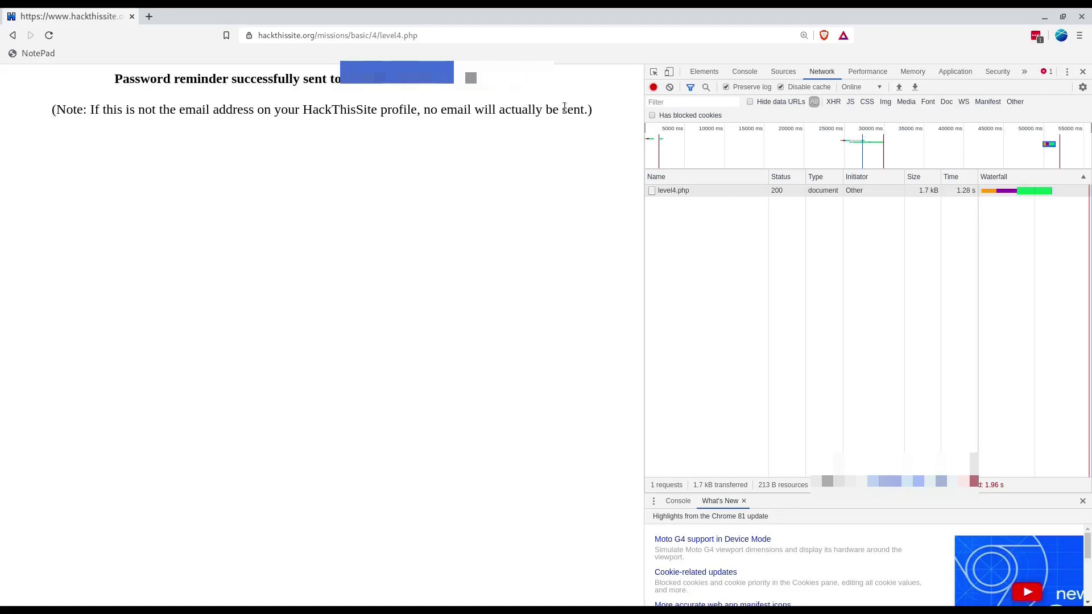
{"action": "left_click_drag", "start_coordinate": [590, 109], "coordinate": [50, 117]}
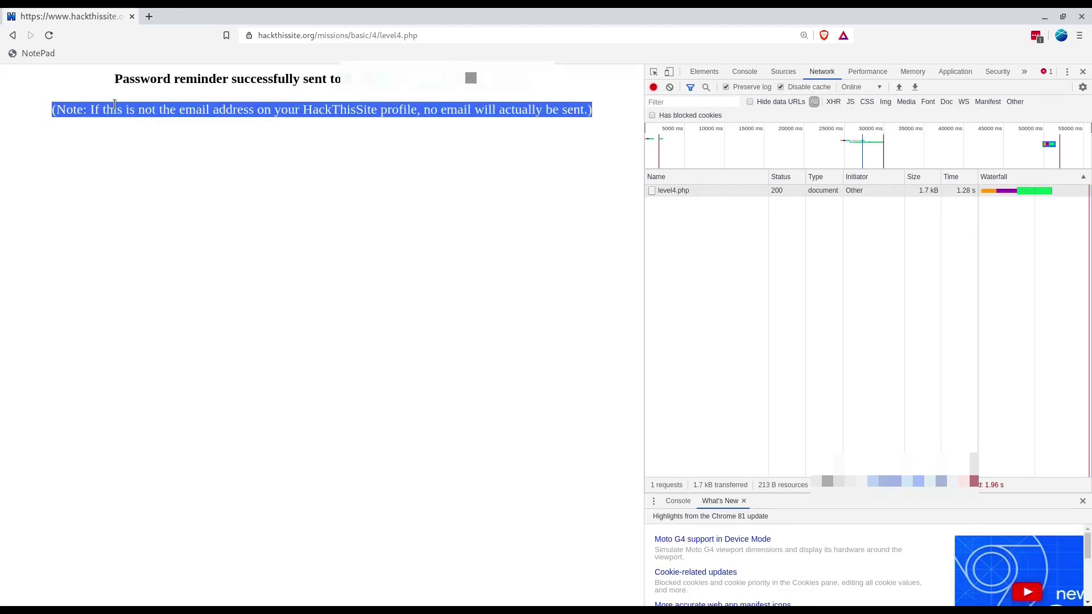
{"action": "left_click", "coordinate": [693, 191]}
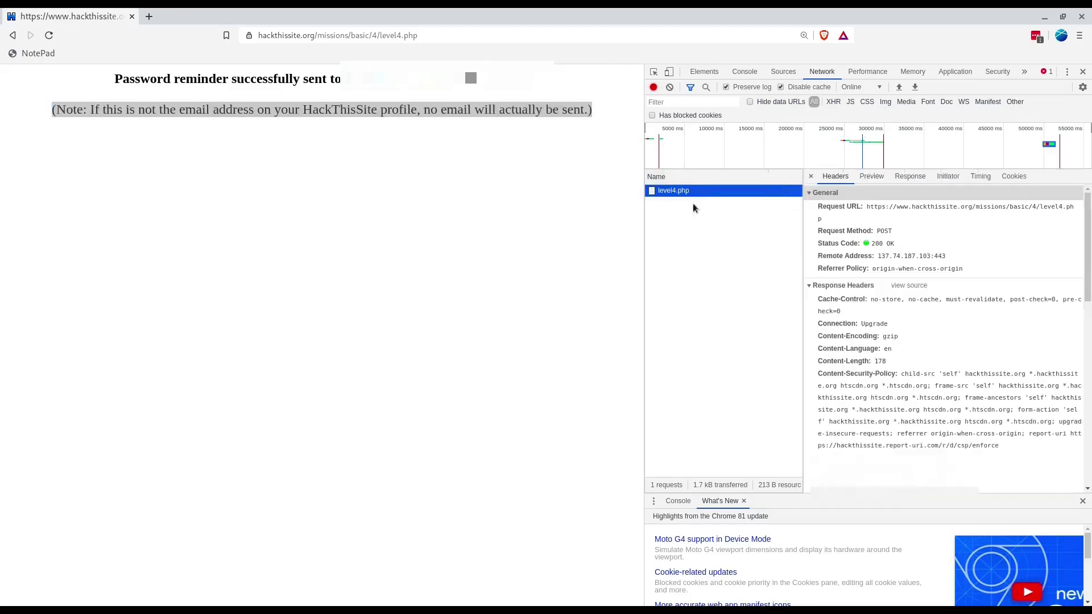
{"action": "scroll", "coordinate": [890, 397], "scroll_direction": "down", "scroll_amount": 8}
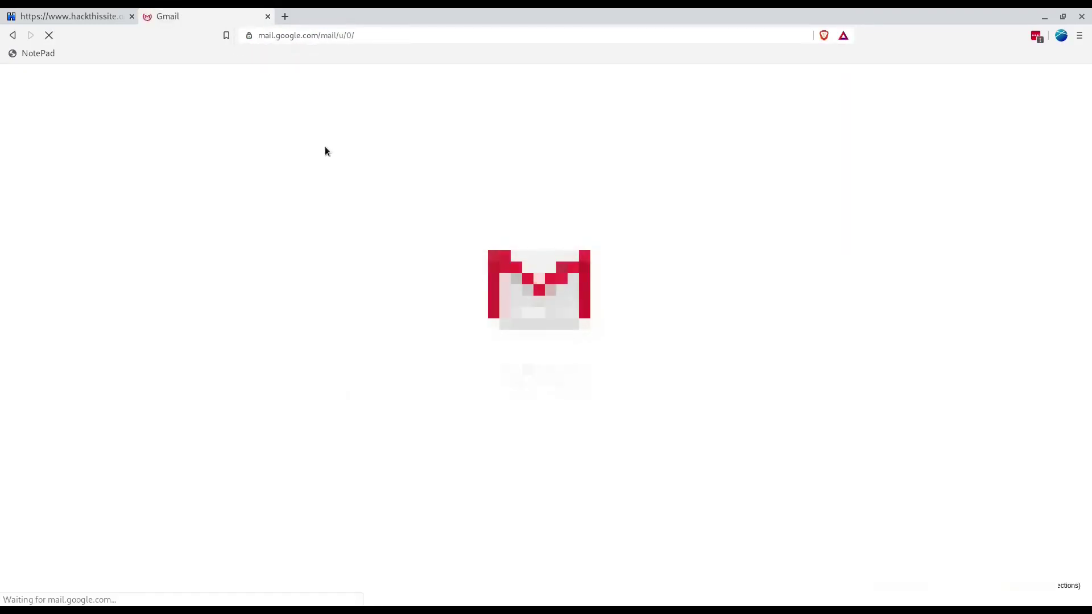
Open the 'Your password reminder' email, select its password, check the sender details, and close the mail tab
{"action": "left_click", "coordinate": [314, 171]}
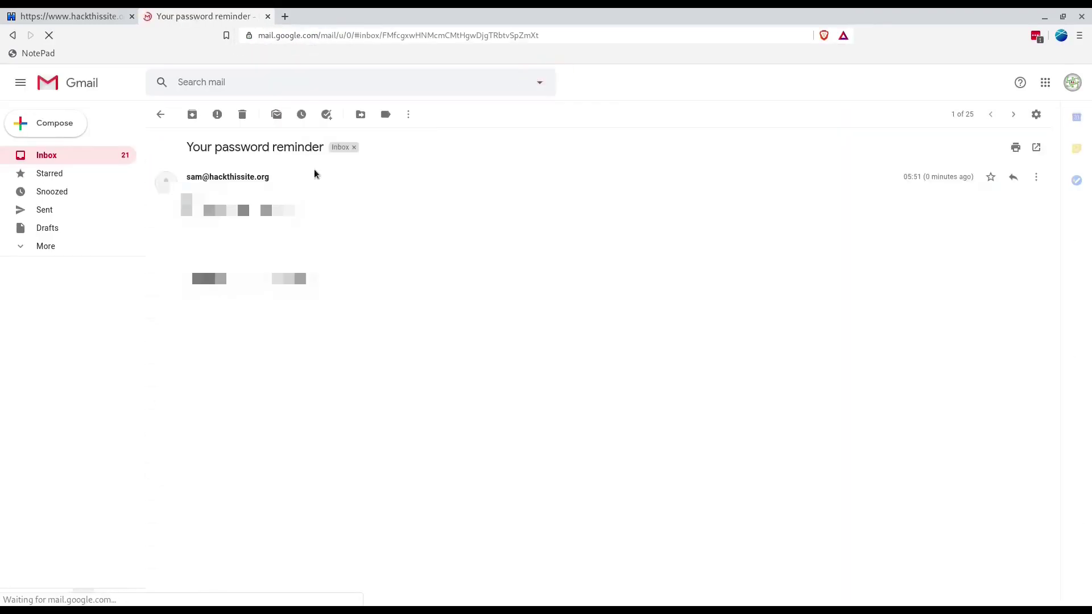
{"action": "double_click", "coordinate": [274, 214]}
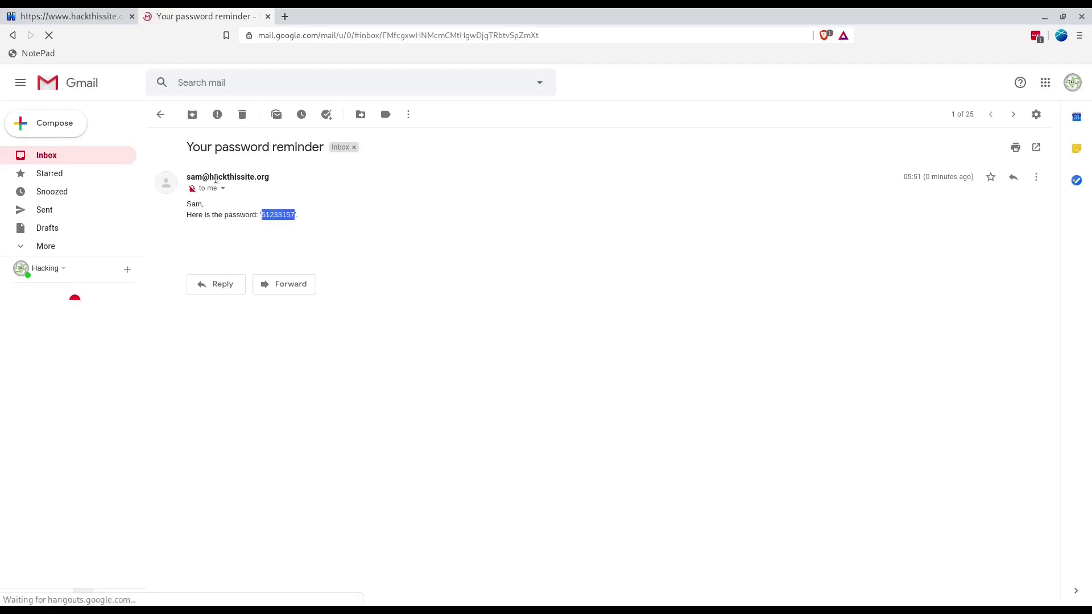
{"action": "left_click", "coordinate": [222, 190]}
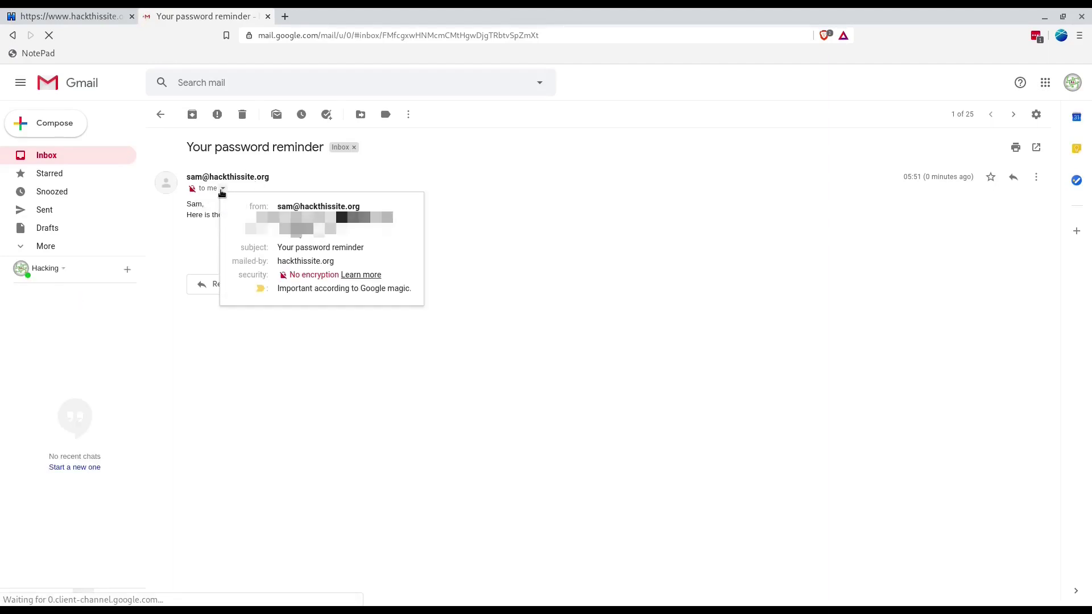
{"action": "left_click", "coordinate": [486, 234]}
{"action": "key", "text": "ctrl+w"}
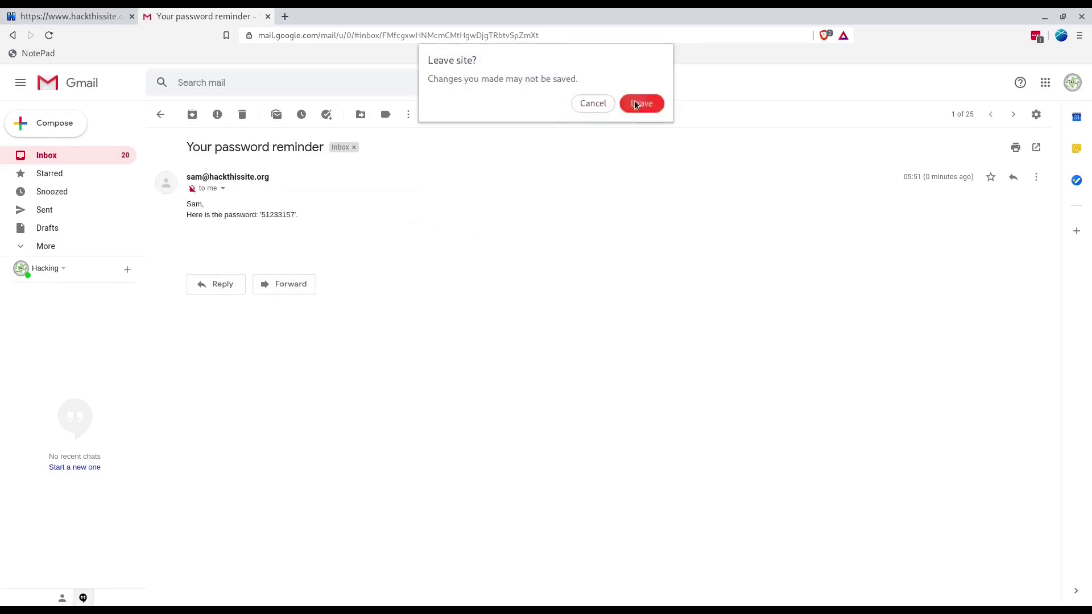
{"action": "left_click", "coordinate": [641, 103]}
Return to the Basic 4 page, clear the Network log, and submit the emailed password
{"action": "left_click", "coordinate": [12, 36]}
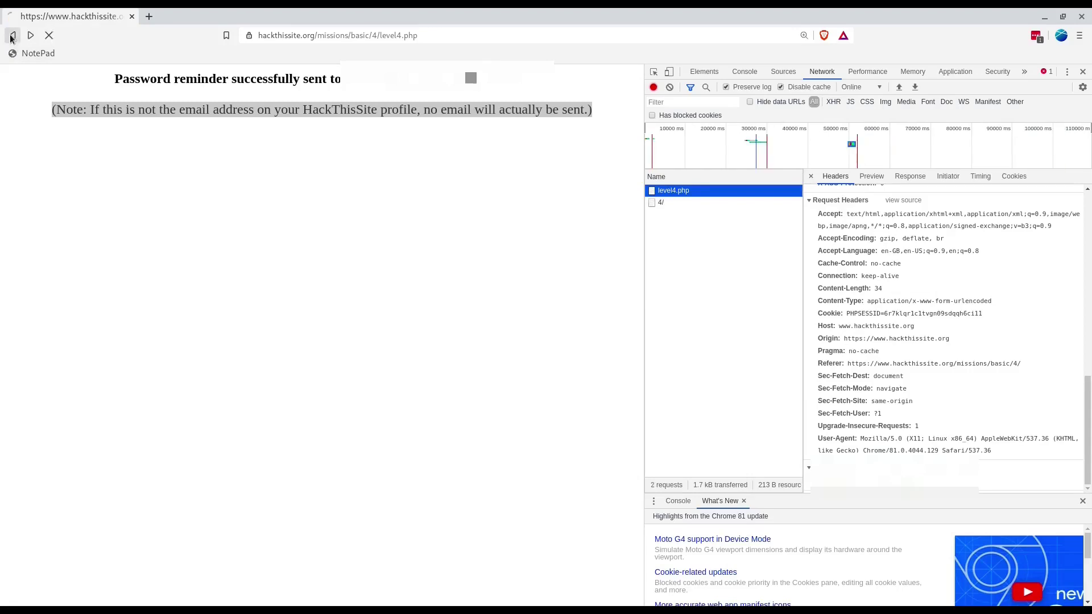
{"action": "left_click", "coordinate": [669, 89]}
{"action": "left_click", "coordinate": [368, 390]}
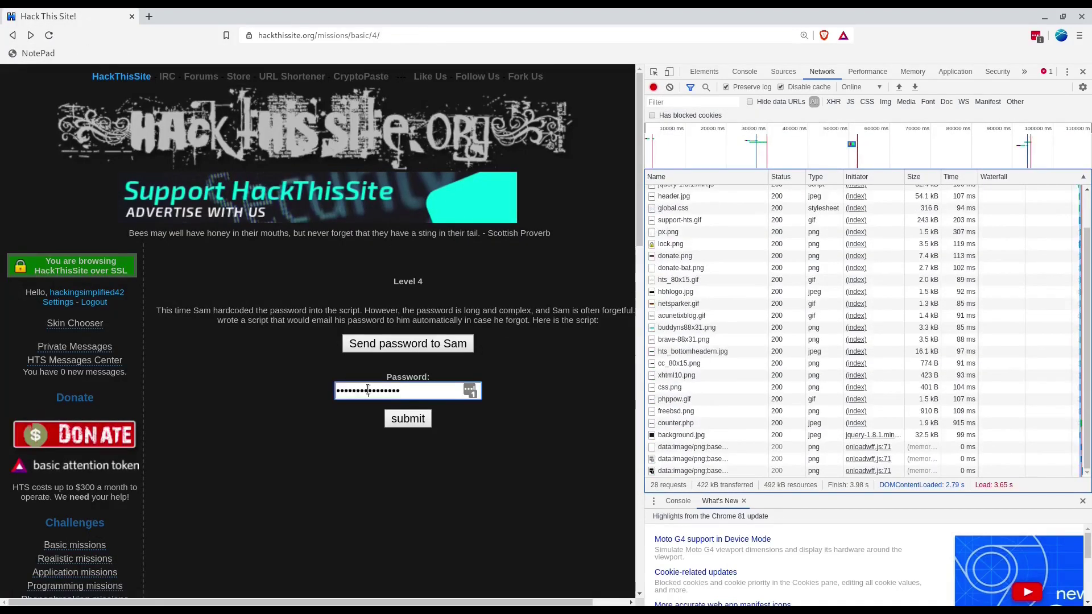
{"action": "left_click", "coordinate": [408, 418]}
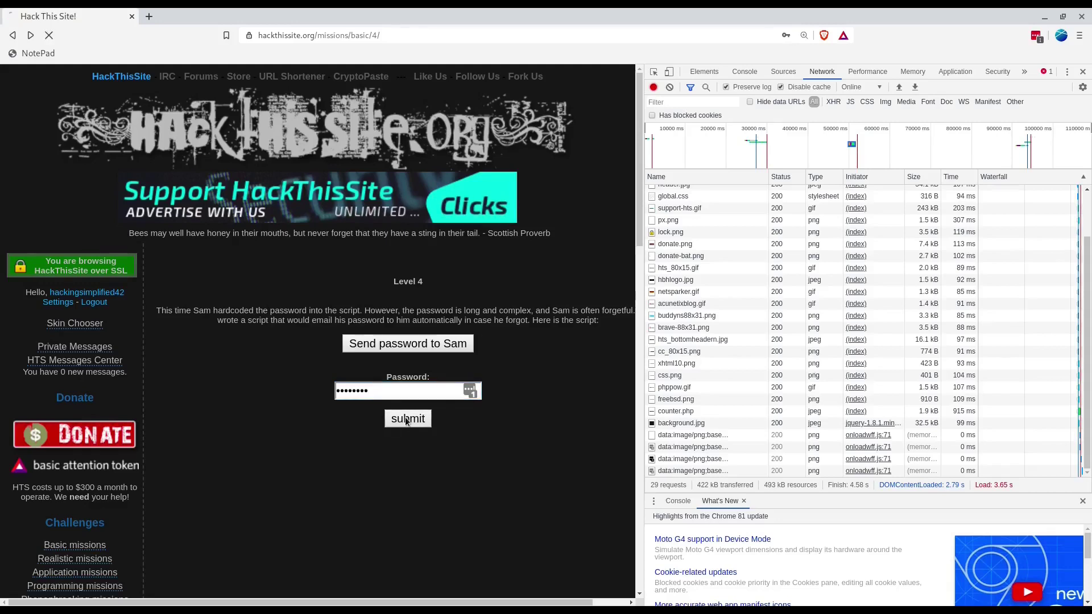
Clear the Network log again, dismiss the LastPass prompt, and continue to Basic 5
{"action": "left_click", "coordinate": [670, 88]}
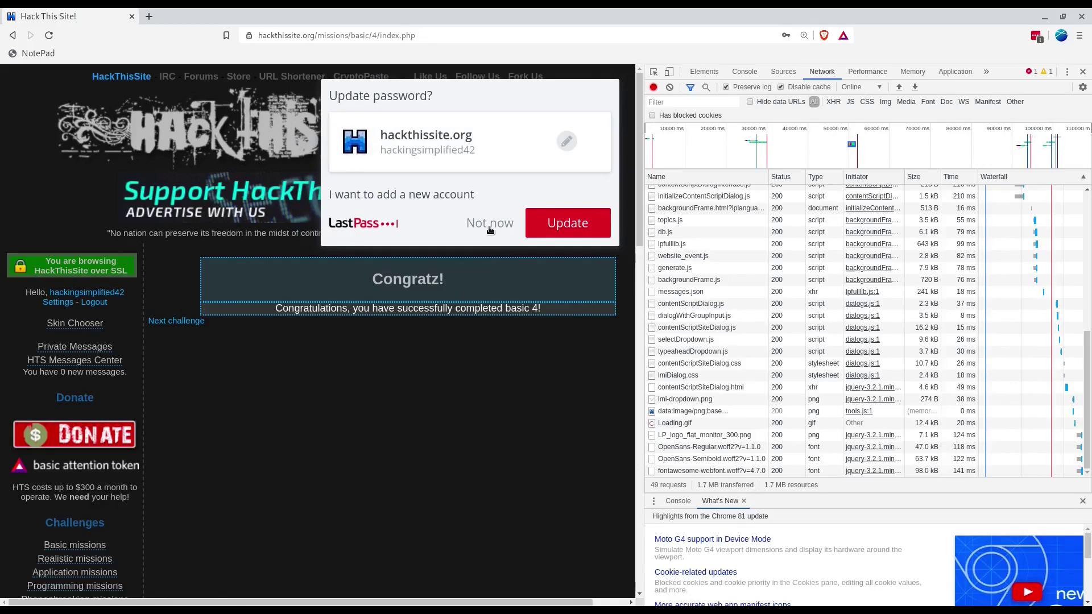
{"action": "left_click", "coordinate": [490, 224]}
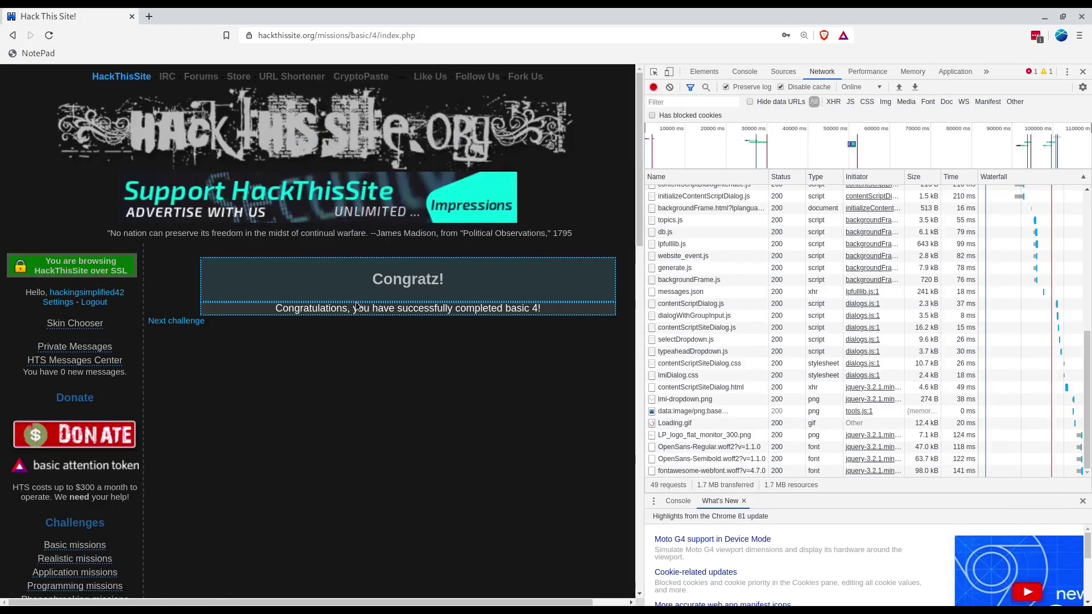
{"action": "left_click", "coordinate": [181, 322]}
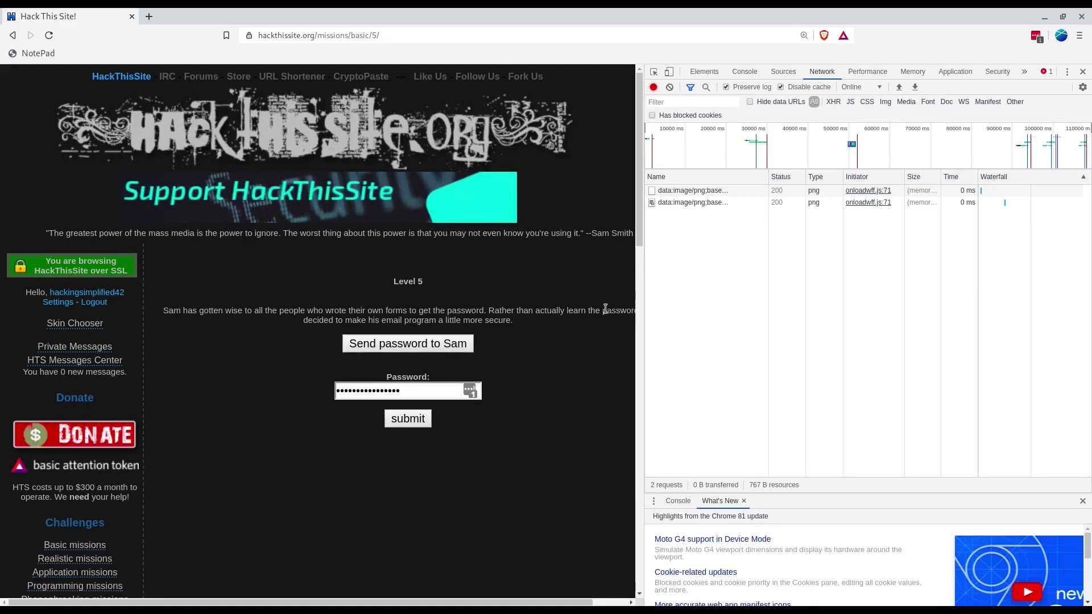
Inspect the 'Send password to Sam' button to reveal the form's hidden 'to' field
{"action": "scroll", "coordinate": [593, 312], "scroll_direction": "right", "scroll_amount": 1}
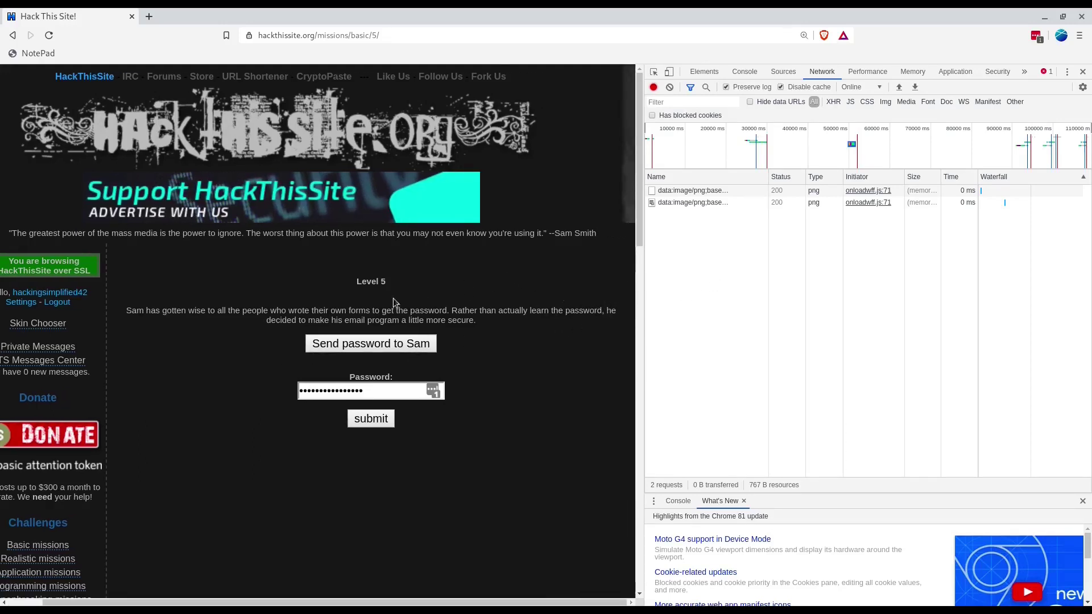
{"action": "right_click", "coordinate": [373, 346]}
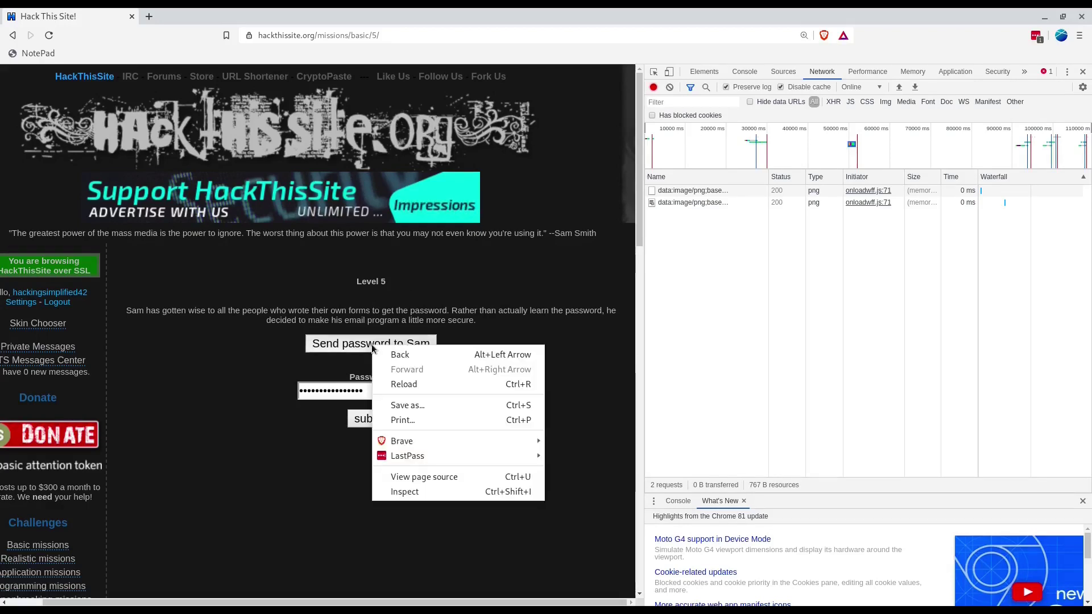
{"action": "left_click", "coordinate": [432, 488]}
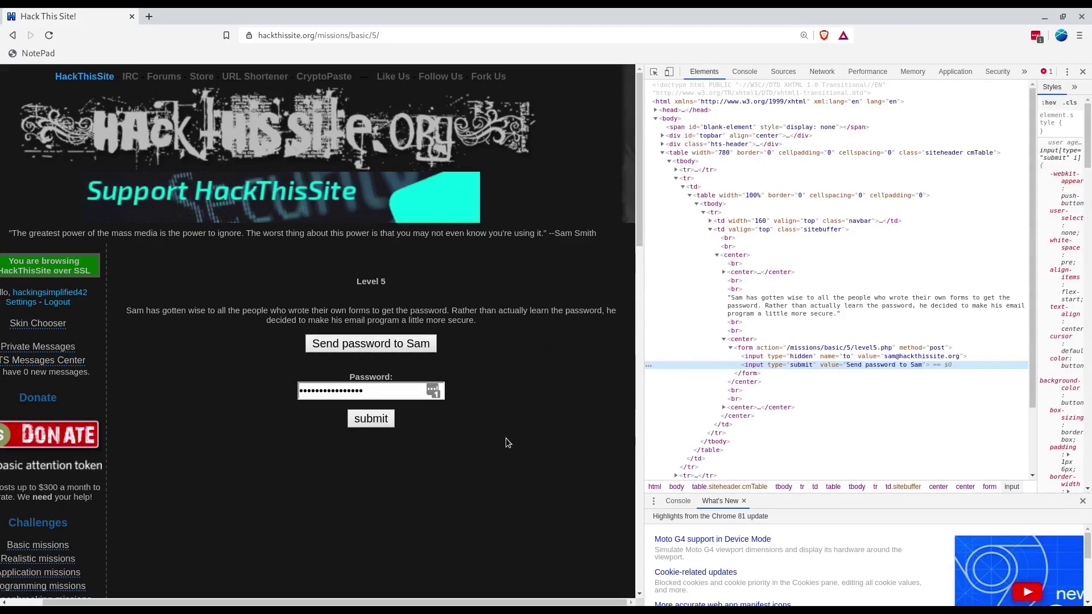
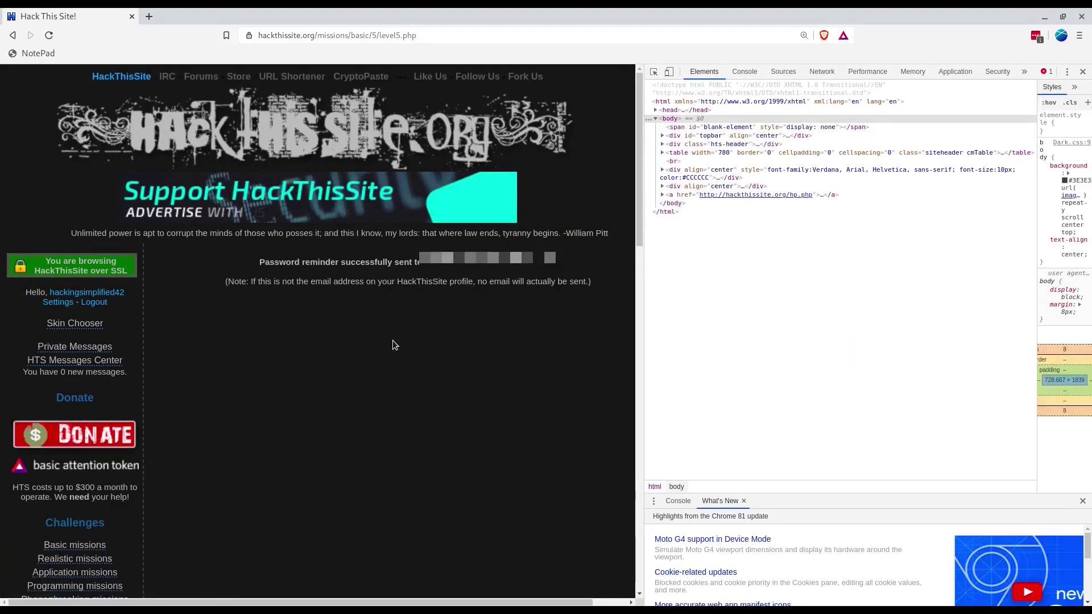
Highlight the reminder-sent confirmation, then return to the Level 5 mission page
{"action": "left_click_drag", "start_coordinate": [318, 262], "coordinate": [325, 290]}
{"action": "left_click", "coordinate": [324, 281]}
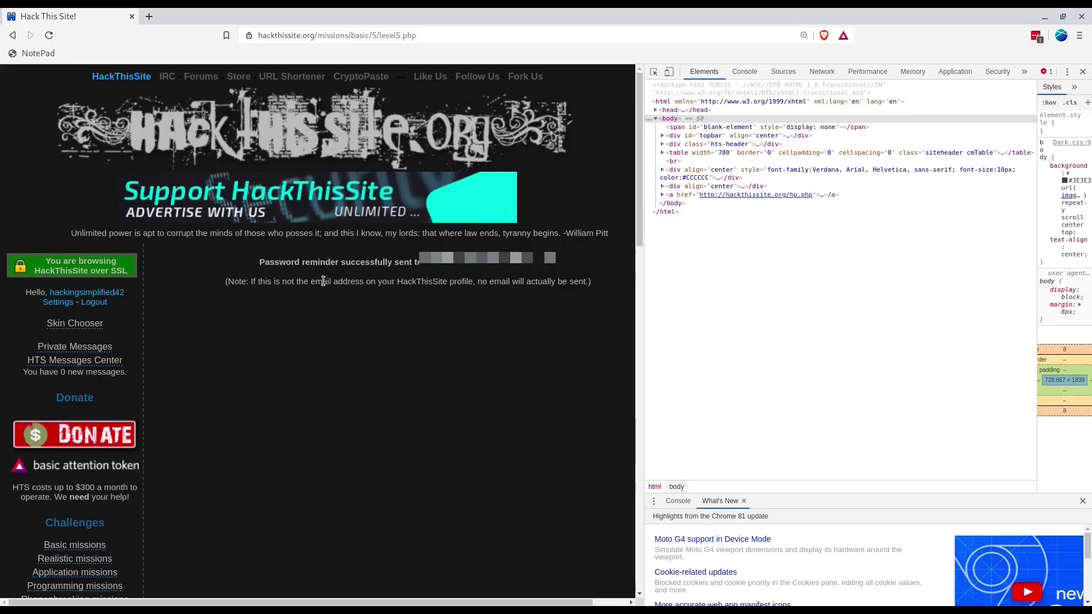
{"action": "key", "text": "alt+Left"}
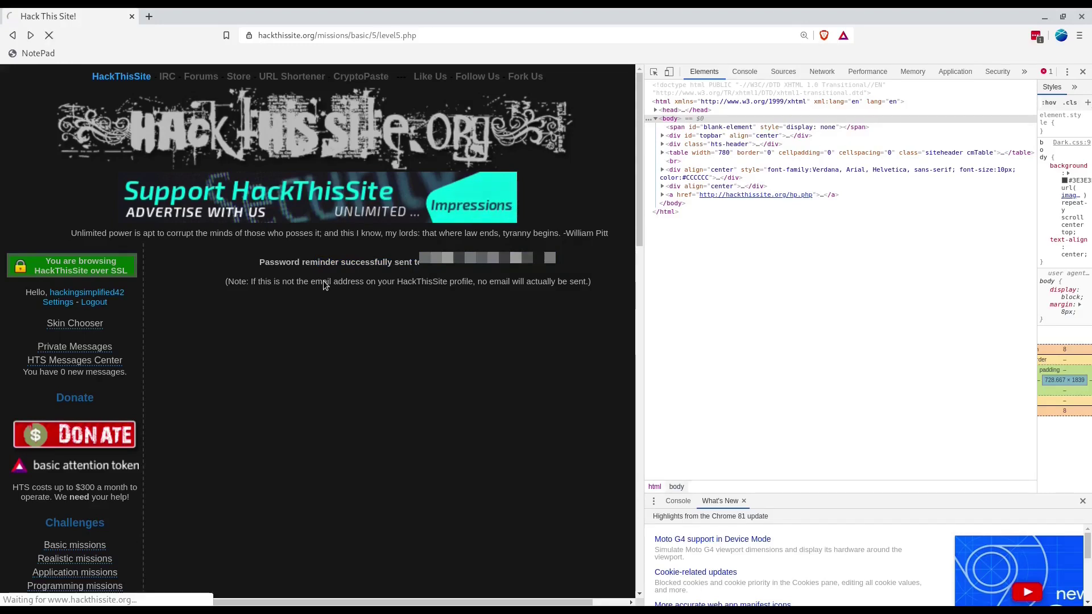
Load the Gmail inbox in a new tab beside the HackThisSite tab
{"action": "key", "text": "ctrl+t"}
{"action": "type", "text": "mail"}
{"action": "key", "text": "Return"}
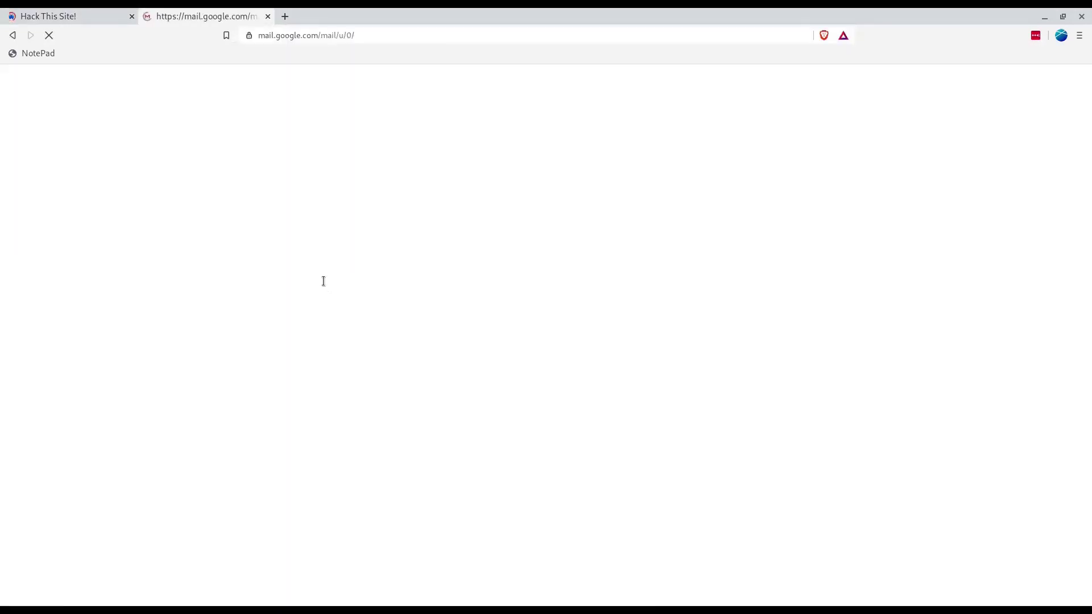
{"action": "key", "text": "ctrl+shift+Tab"}
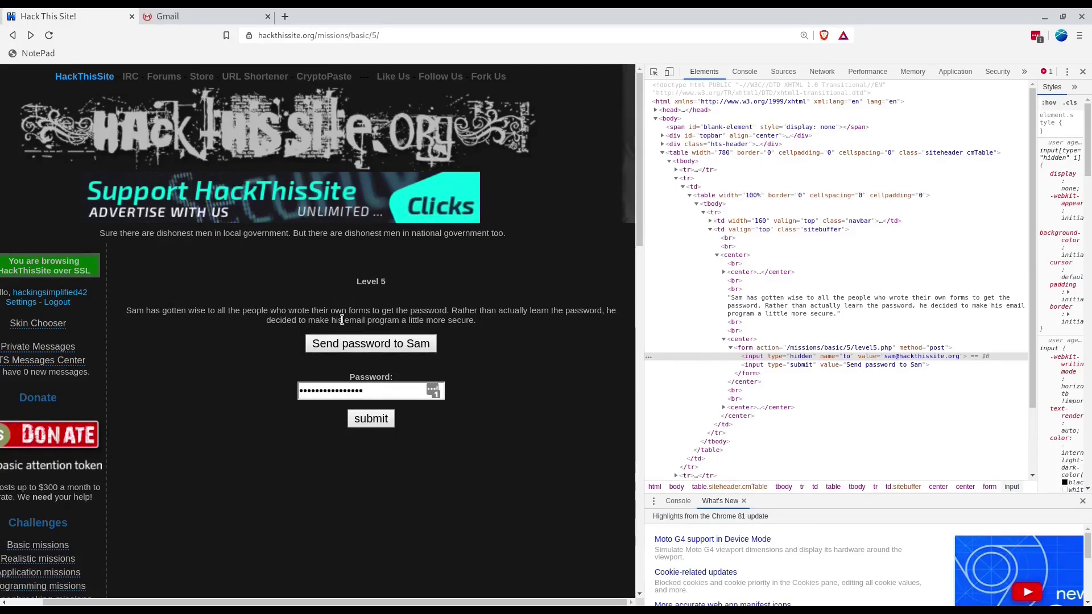
{"action": "key", "text": "ctrl+Tab"}
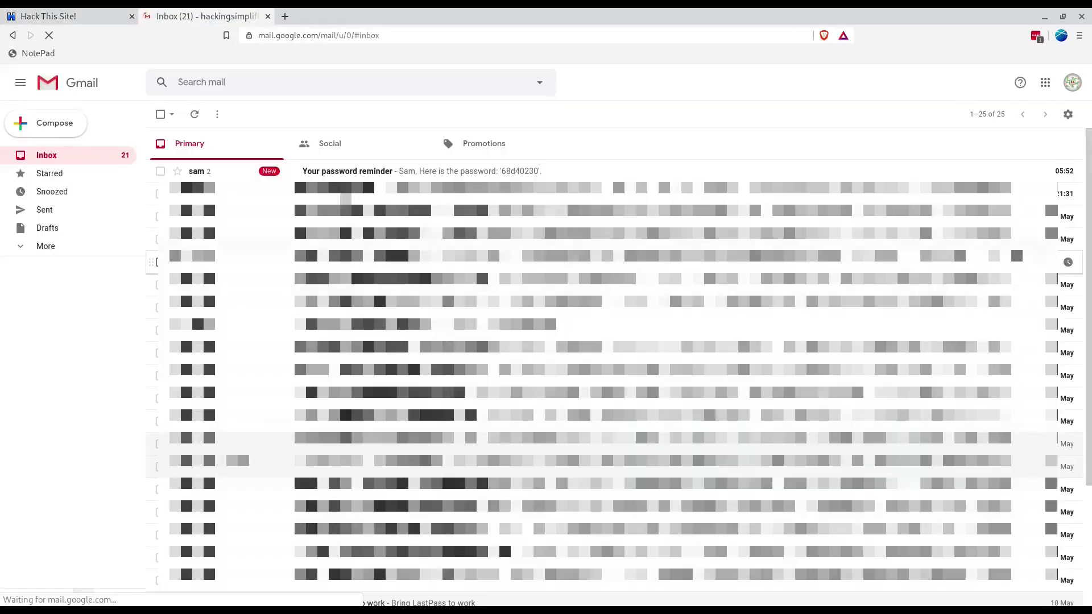
Copy the newest password from the 'Your password reminder' email and return to the Level 5 tab
{"action": "left_click", "coordinate": [344, 177]}
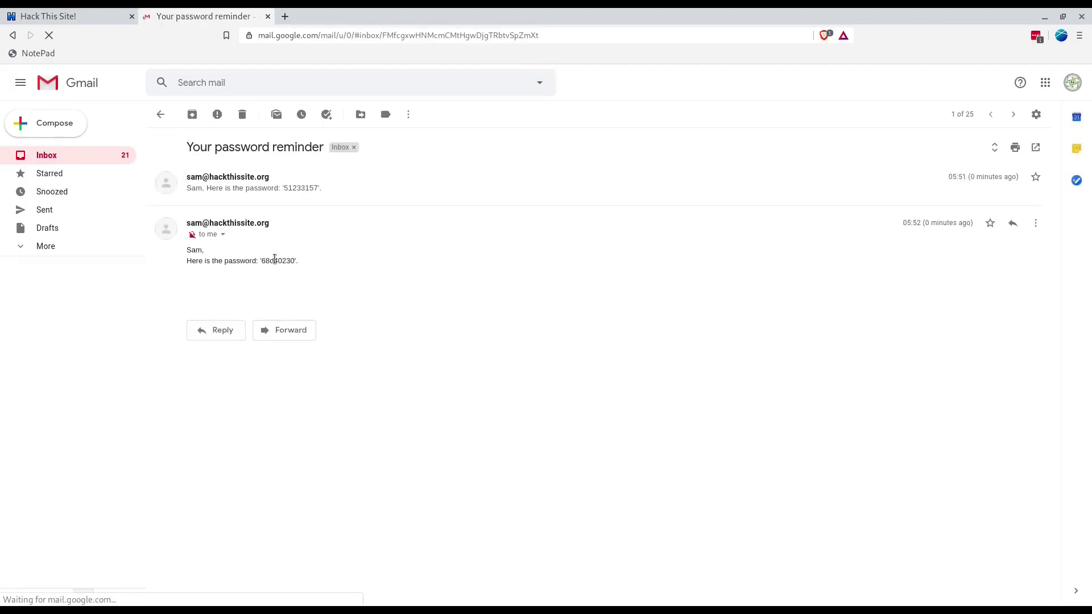
{"action": "triple_click", "coordinate": [274, 260]}
{"action": "double_click", "coordinate": [274, 259]}
{"action": "key", "text": "ctrl+Tab"}
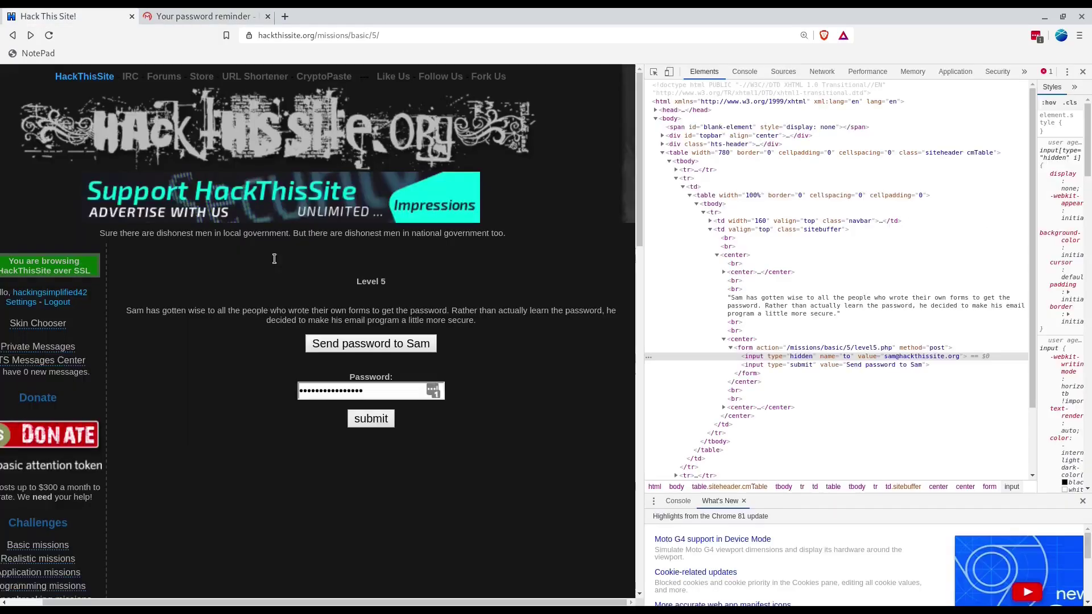
Paste the emailed password into the Basic 5 Password field, submit it, and decline the LastPass prompt
{"action": "double_click", "coordinate": [330, 393]}
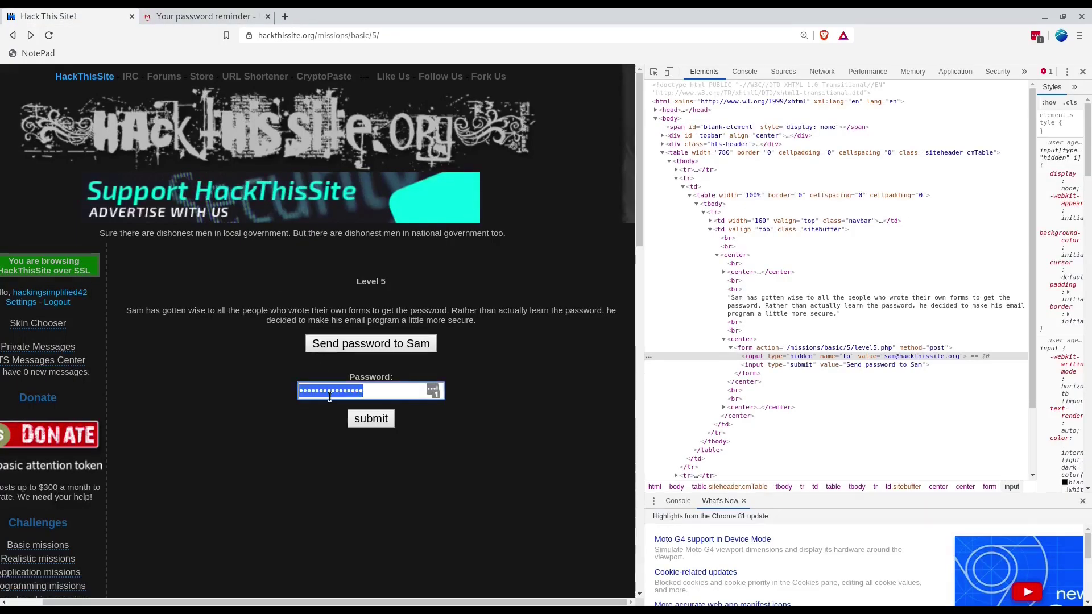
{"action": "key", "text": "ctrl+v"}
{"action": "left_click", "coordinate": [356, 418]}
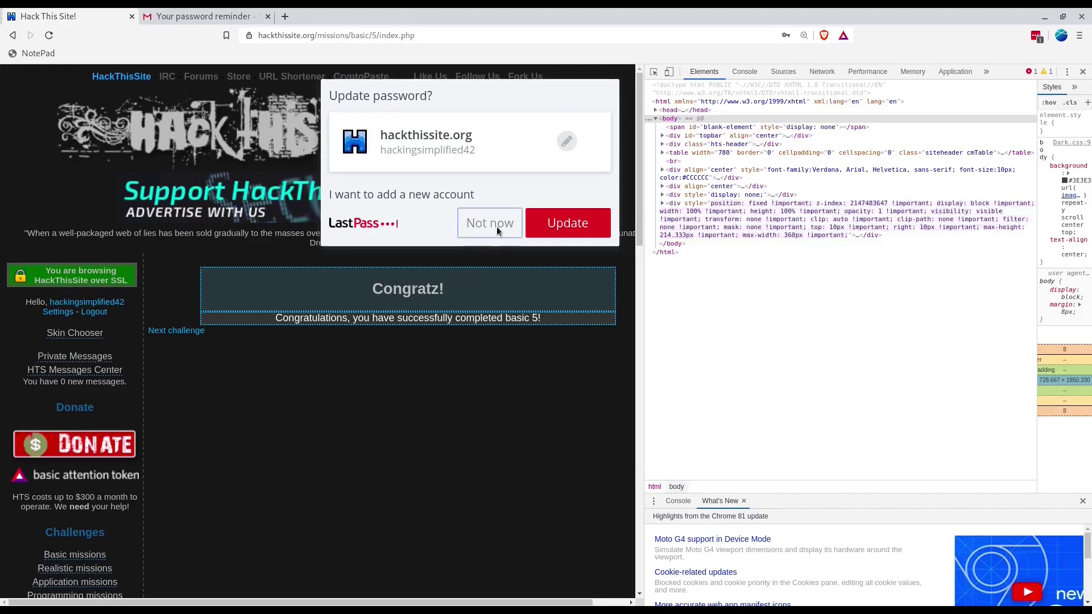
{"action": "left_click", "coordinate": [490, 223]}
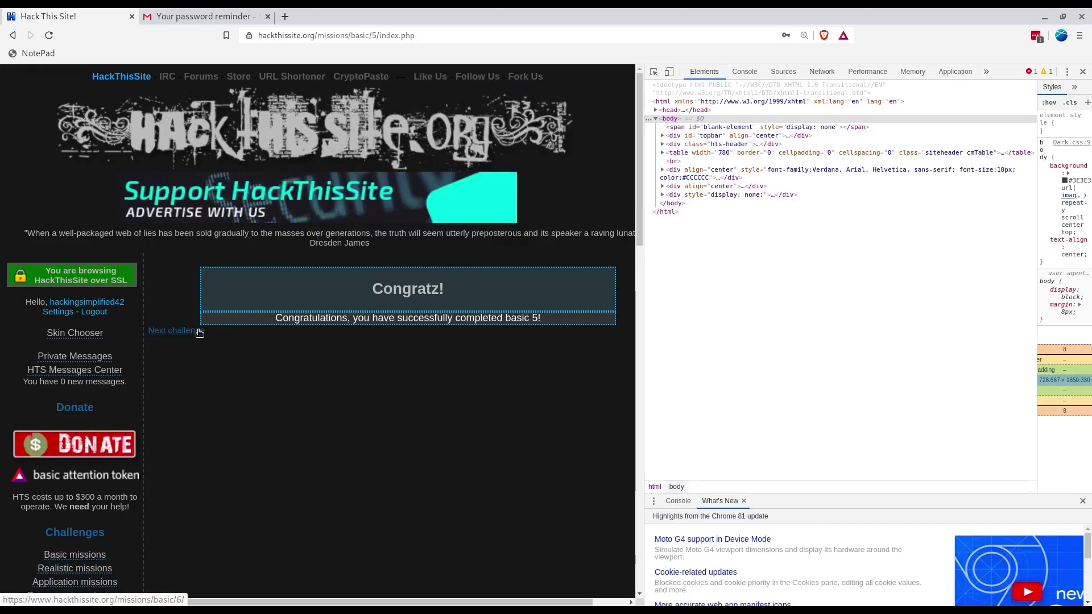
{"action": "scroll", "coordinate": [199, 333], "scroll_direction": "down", "scroll_amount": 4}
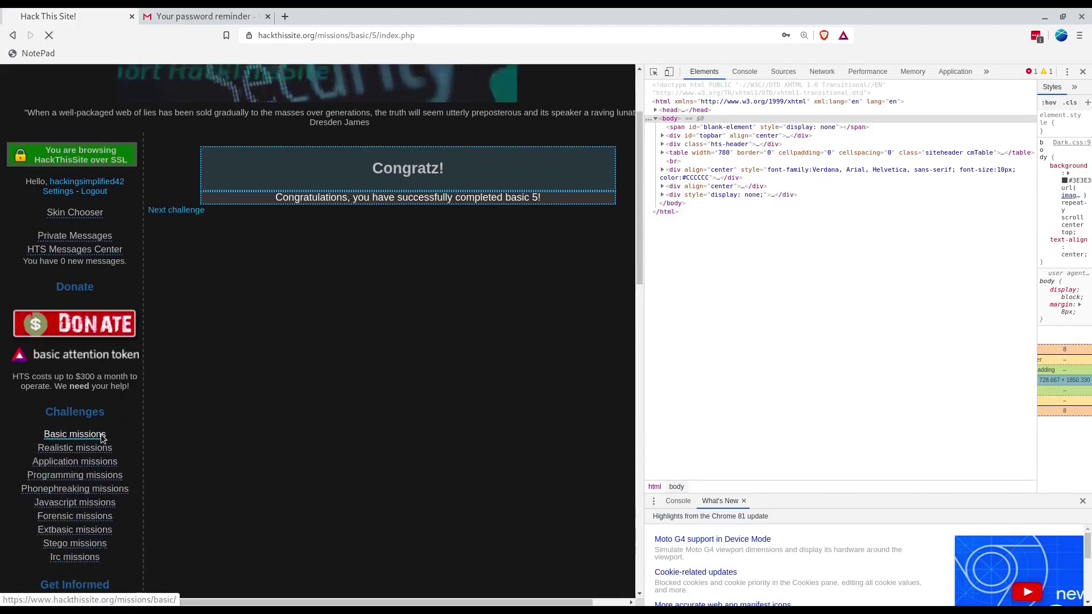
From the Basic missions list, load Basic 5 in a background tab and go to Basic 4
{"action": "left_click", "coordinate": [75, 434]}
{"action": "scroll", "coordinate": [332, 392], "scroll_direction": "down", "scroll_amount": 4}
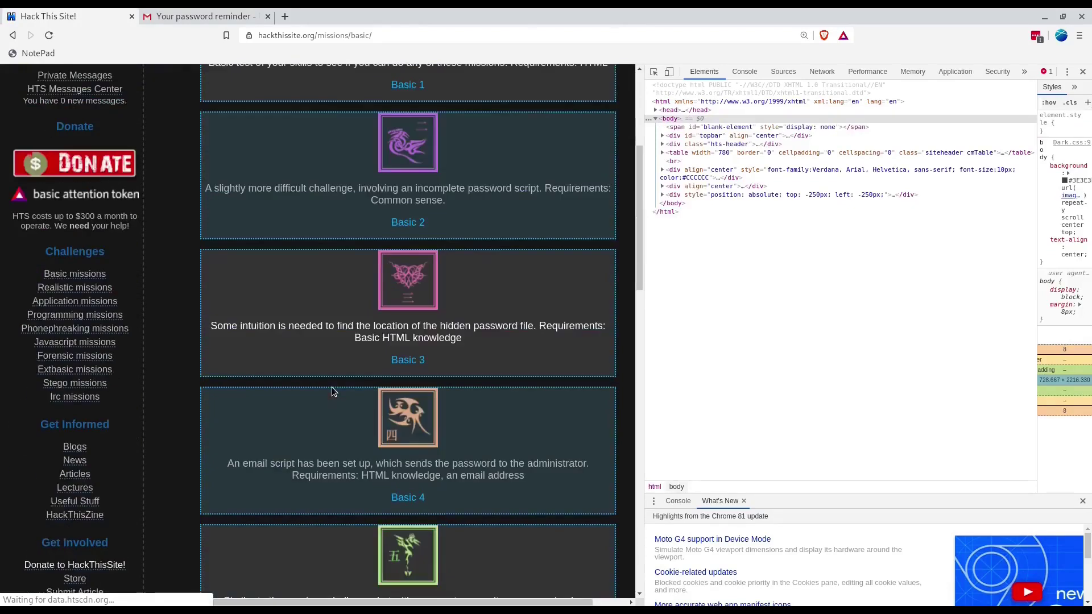
{"action": "scroll", "coordinate": [353, 410], "scroll_direction": "down", "scroll_amount": 9}
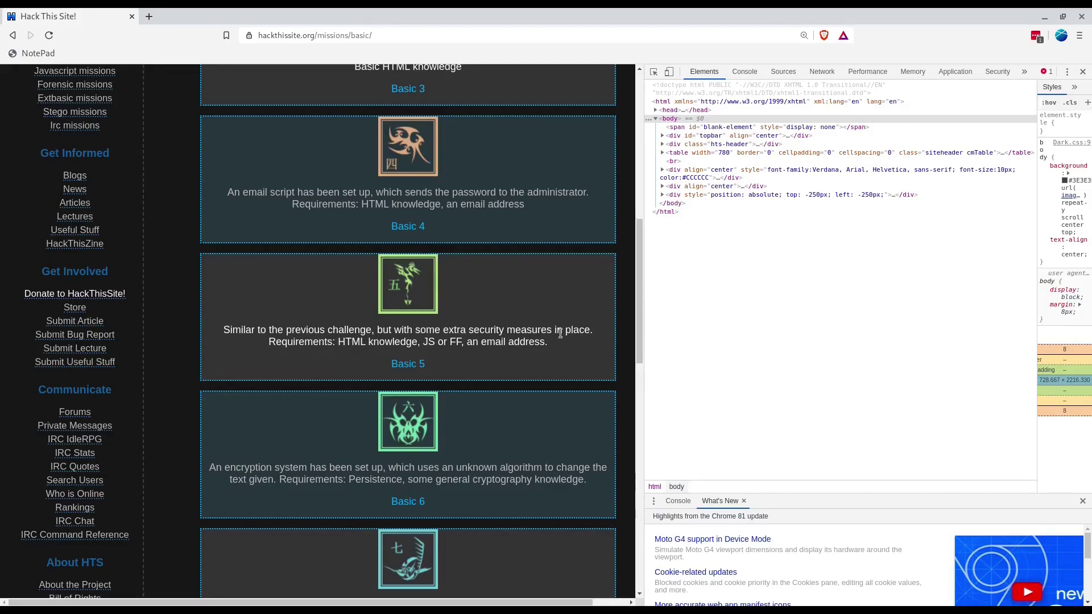
{"action": "middle_click", "coordinate": [396, 361]}
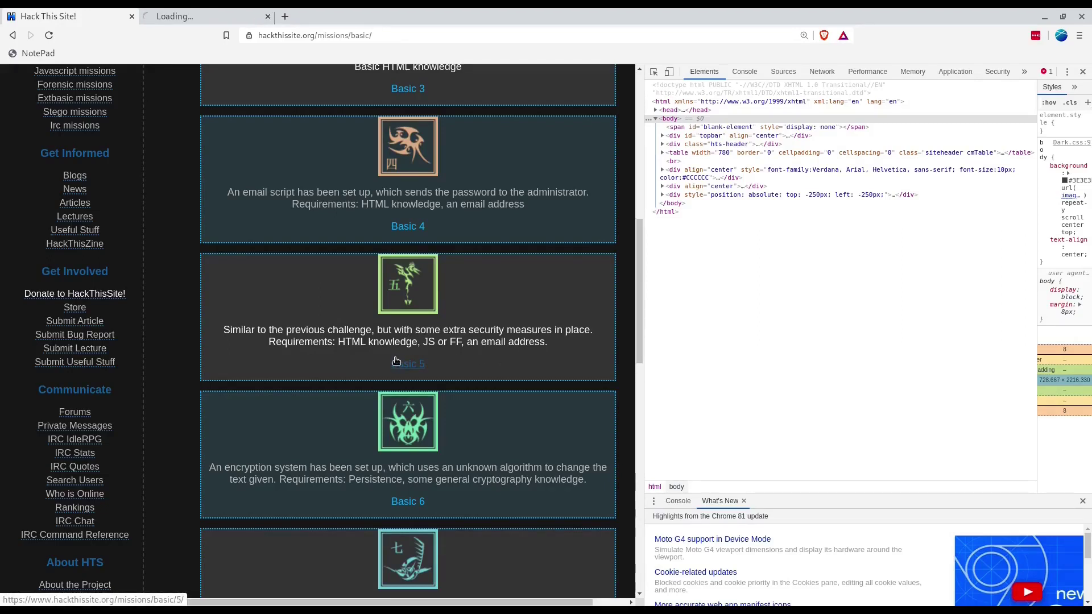
{"action": "left_click", "coordinate": [404, 230]}
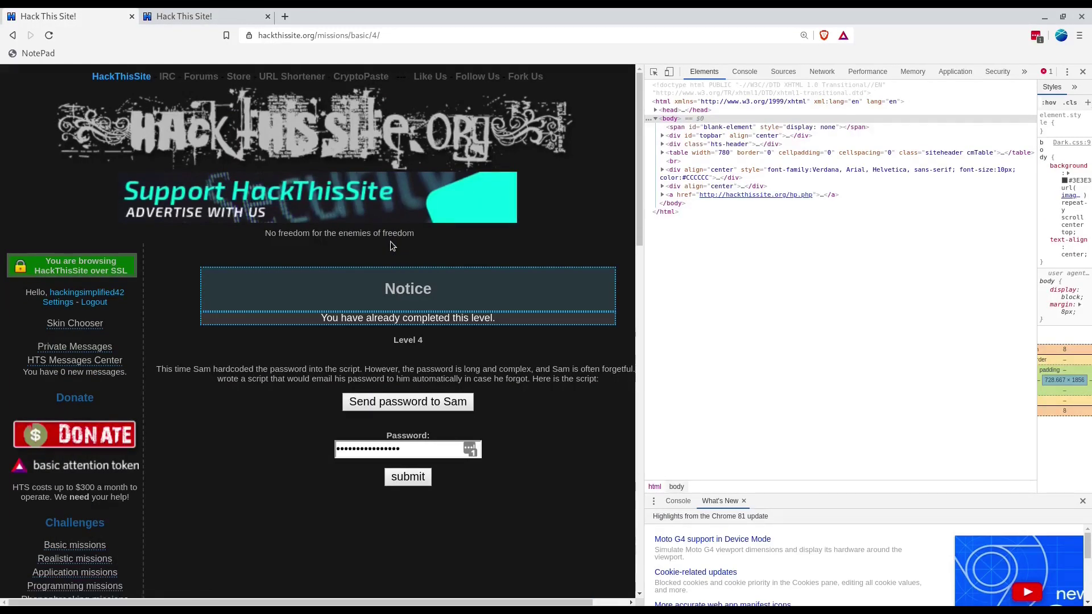
View the page source of both the Basic 4 and Basic 5 mission pages
{"action": "scroll", "coordinate": [390, 246], "scroll_direction": "down", "scroll_amount": 4}
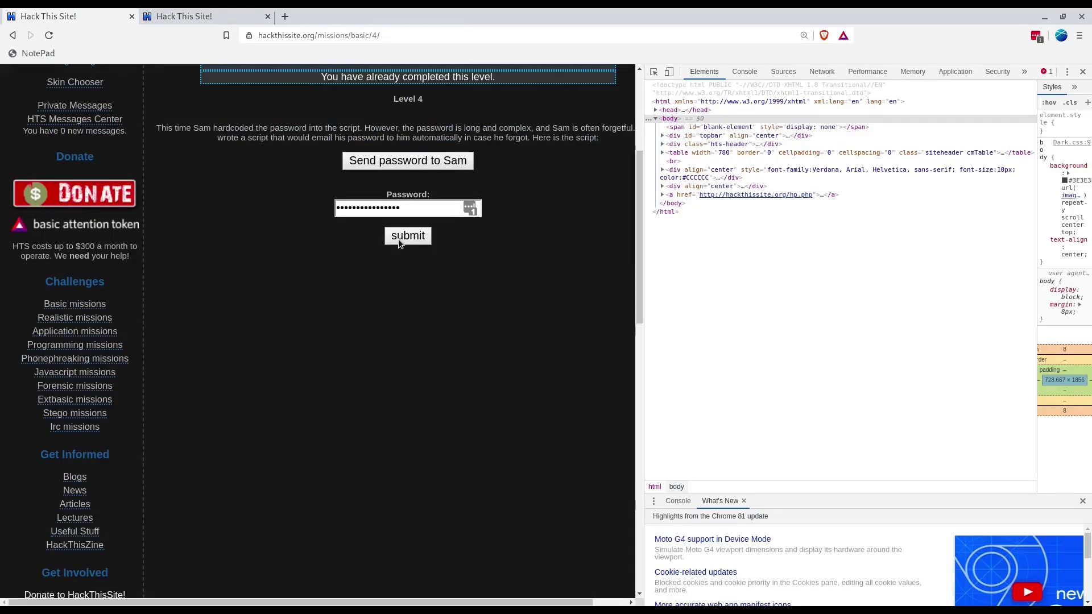
{"action": "key", "text": "ctrl+u"}
{"action": "key", "text": "ctrl+Tab"}
{"action": "key", "text": "ctrl+u"}
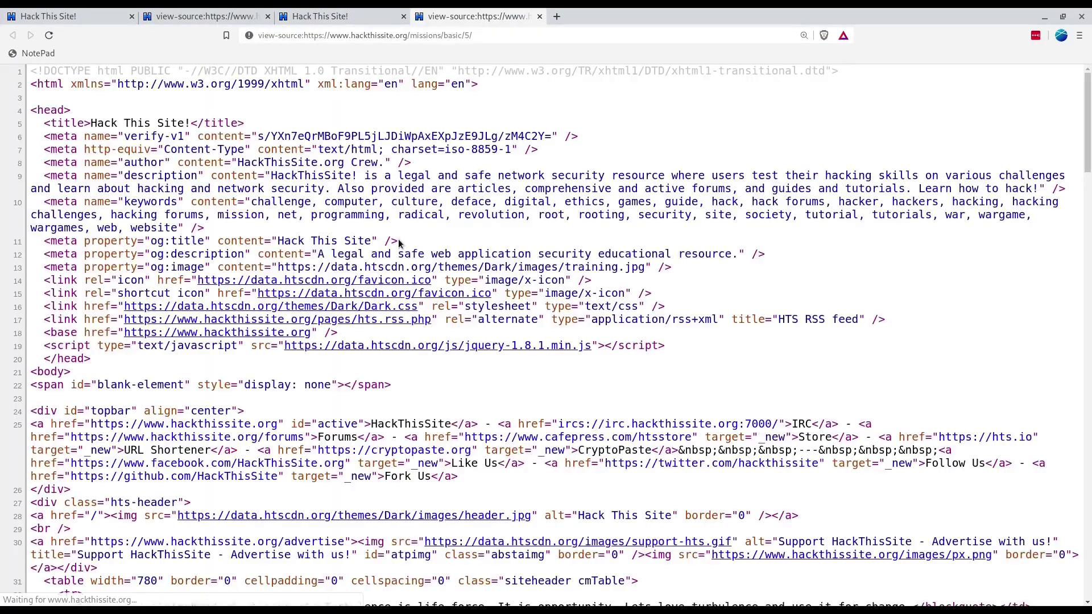
{"action": "key", "text": "ctrl+Tab"}
{"action": "key", "text": "ctrl+Tab"}
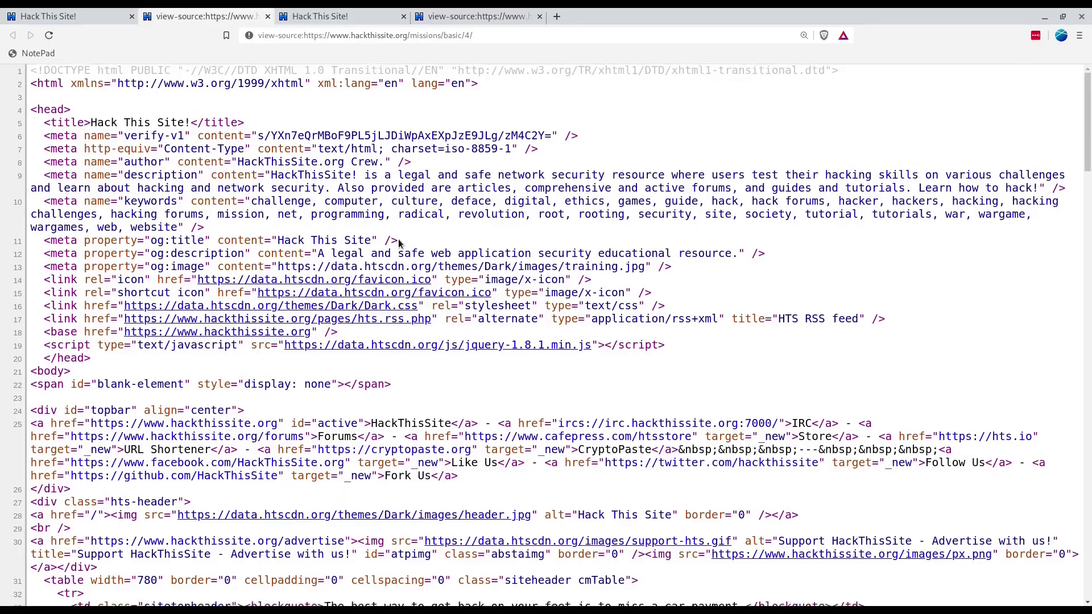
Search both source tabs for 'password' and step through the Basic 5 matches
{"action": "scroll", "coordinate": [398, 239], "scroll_direction": "down", "scroll_amount": 5}
{"action": "key", "text": "ctrl+f"}
{"action": "type", "text": "password"}
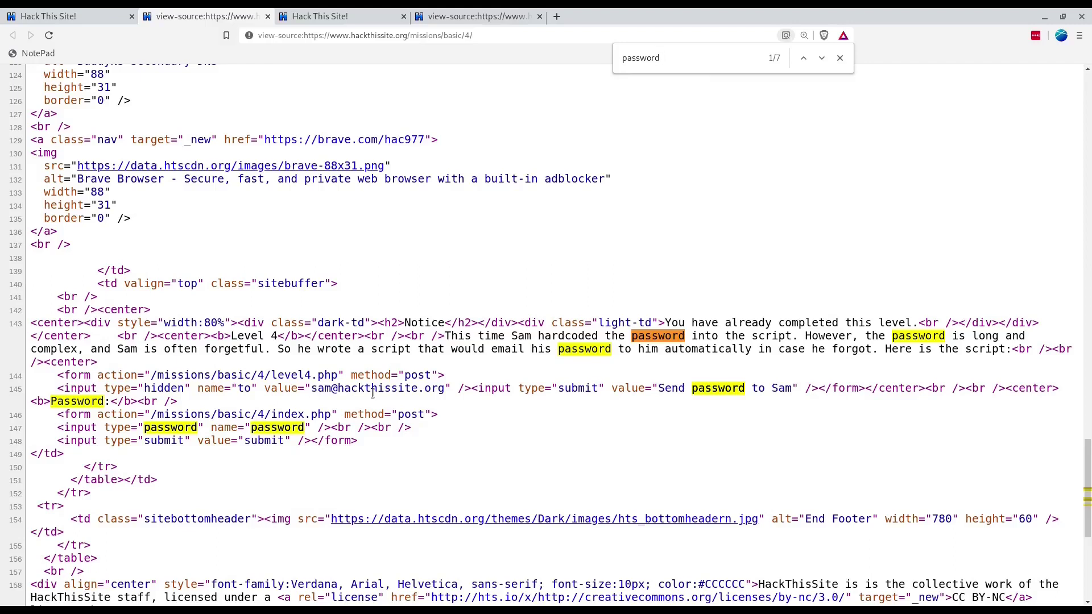
{"action": "key", "text": "ctrl+Tab"}
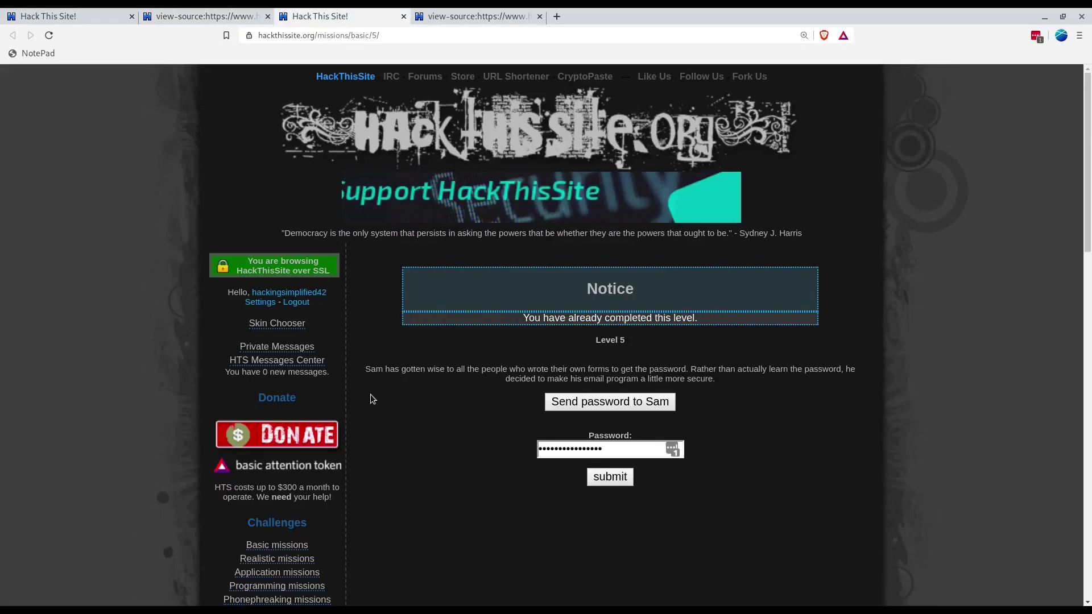
{"action": "key", "text": "ctrl+Tab"}
{"action": "key", "text": "ctrl+f"}
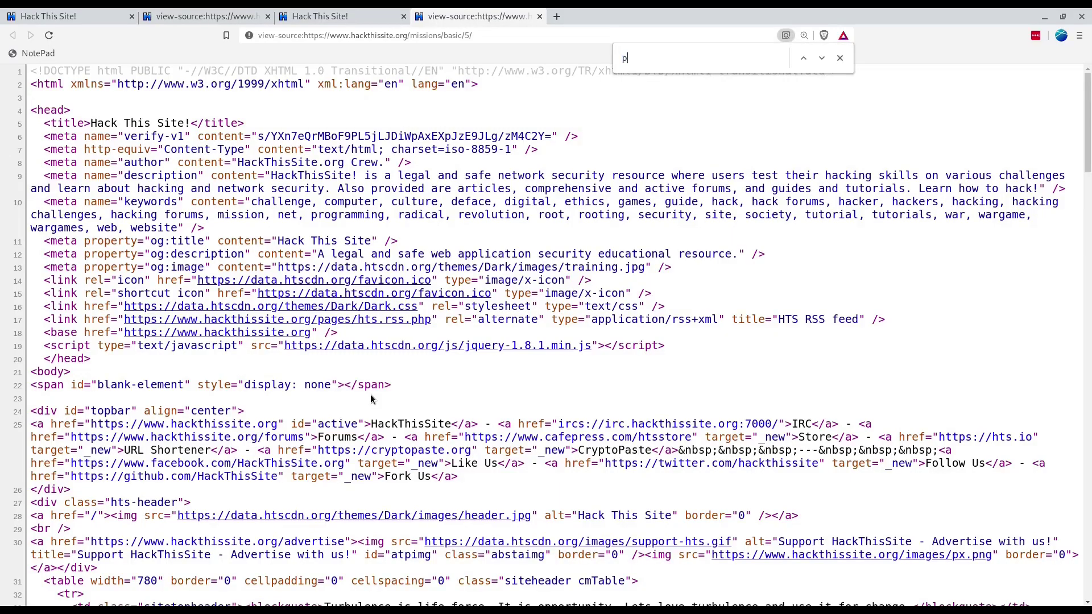
{"action": "type", "text": "password"}
{"action": "key", "text": "Return"}
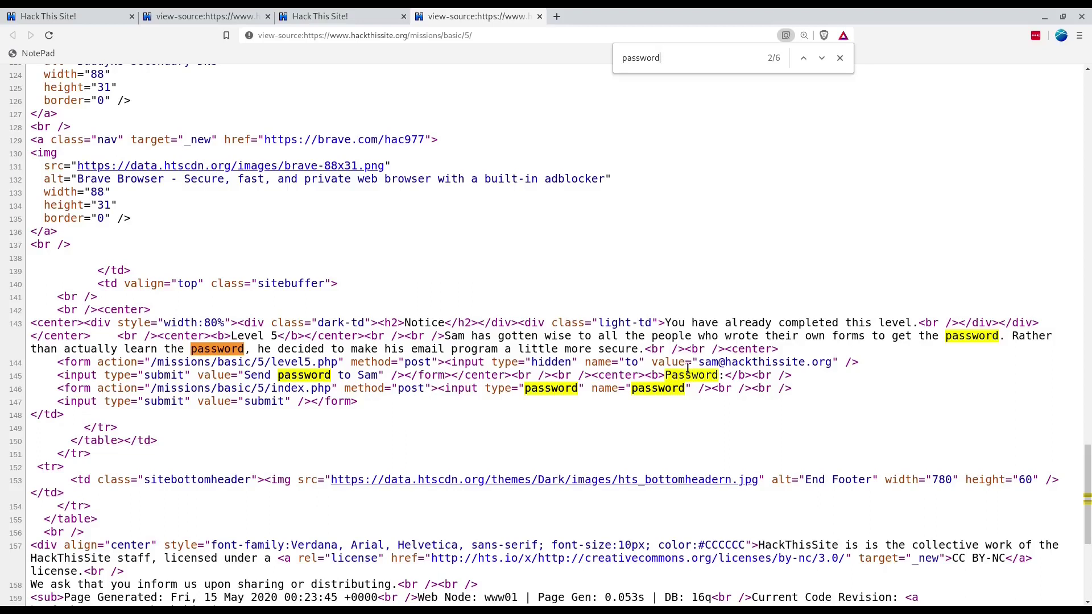
Compare the submit lines (145 in Basic 5, 148 in Basic 4) and reorder the source tabs
{"action": "key", "text": "ctrl+shift+Tab"}
{"action": "key", "text": "ctrl+shift+Tab"}
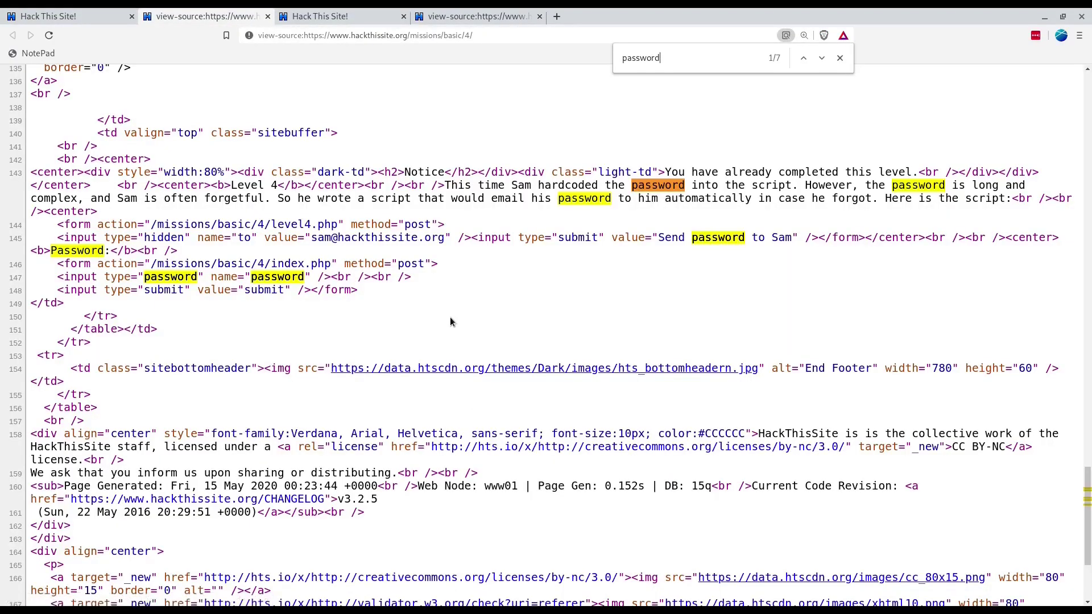
{"action": "left_click", "coordinate": [459, 20]}
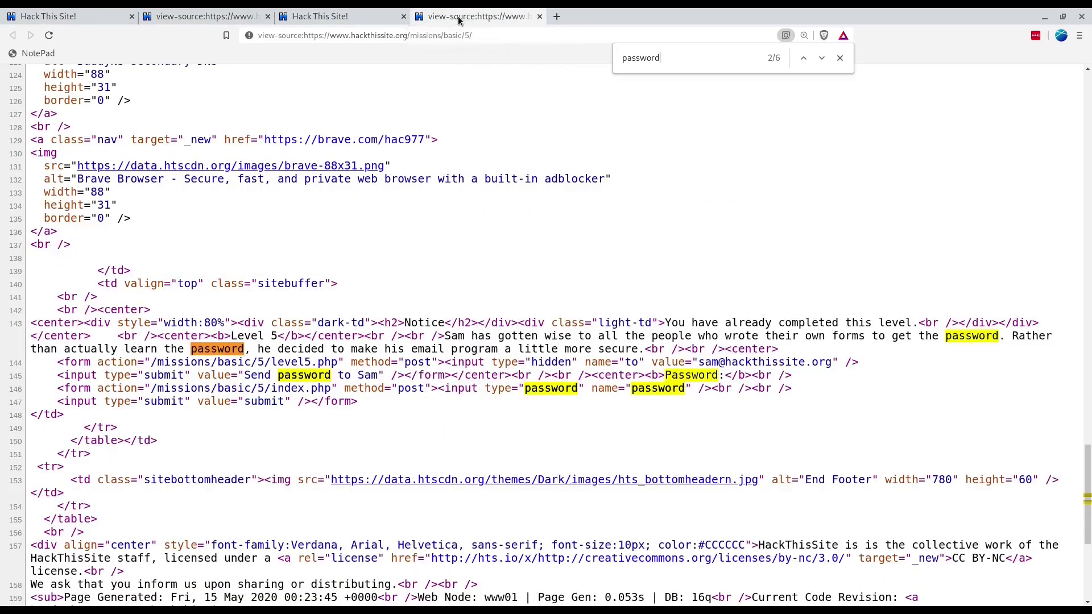
{"action": "double_click", "coordinate": [159, 374]}
{"action": "left_click", "coordinate": [203, 21]}
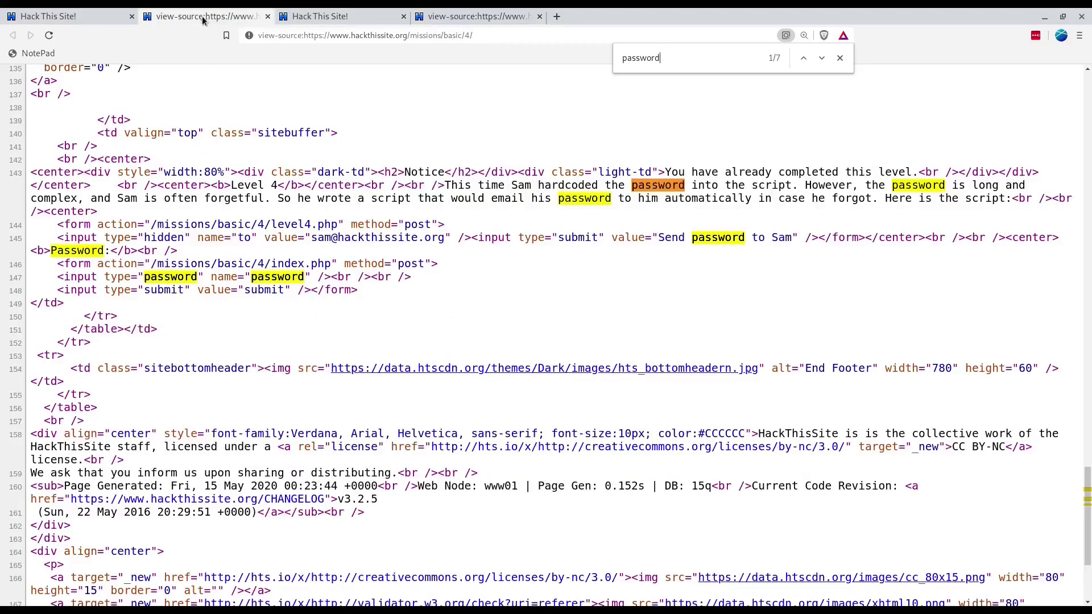
{"action": "double_click", "coordinate": [150, 291]}
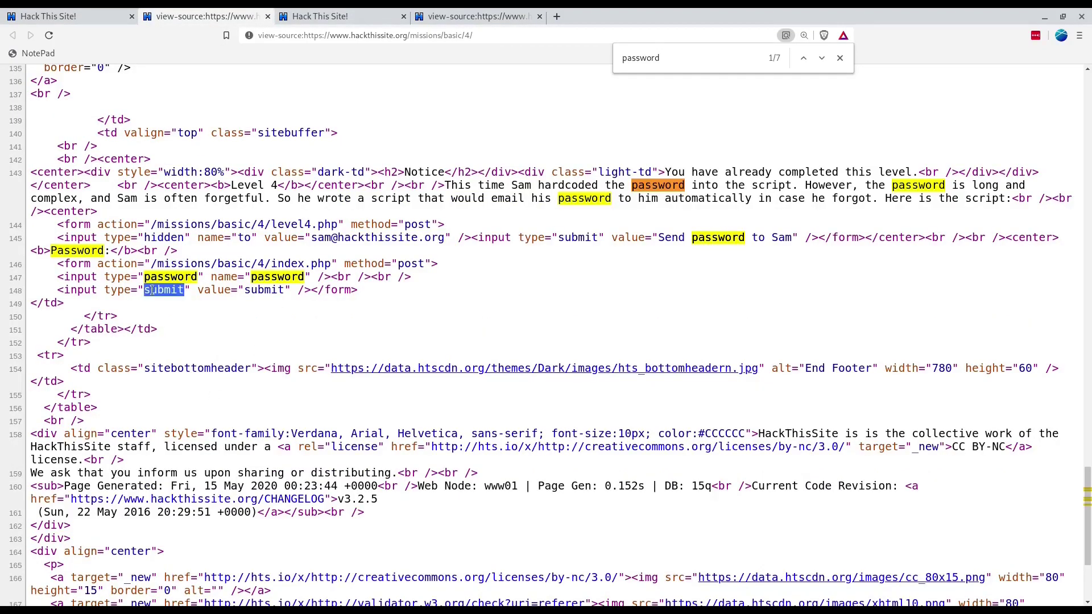
{"action": "double_click", "coordinate": [248, 291]}
{"action": "left_click_drag", "start_coordinate": [449, 23], "coordinate": [368, 66]}
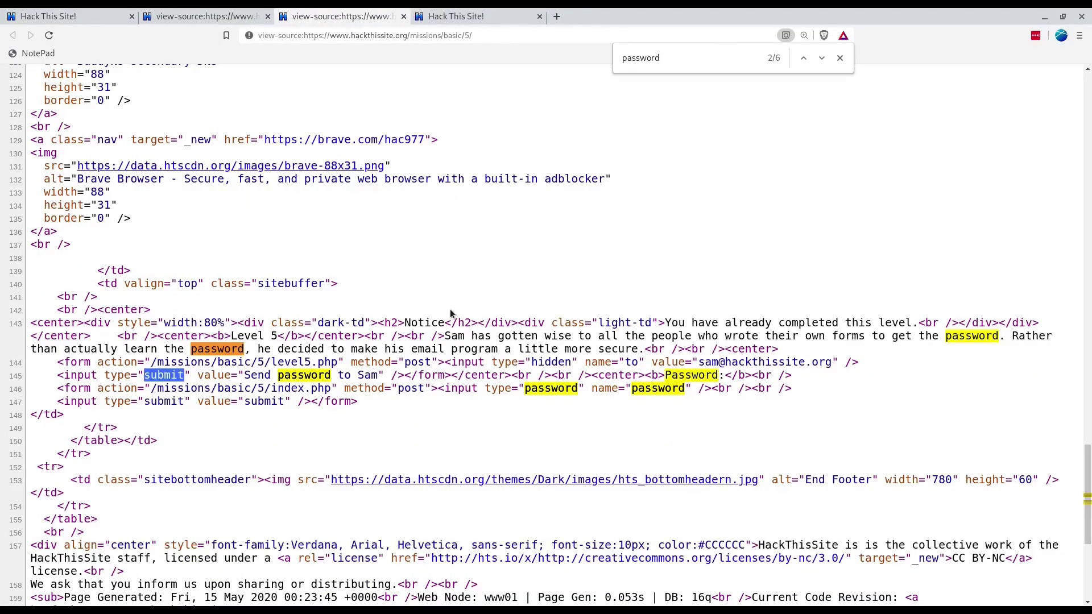
{"action": "left_click", "coordinate": [533, 364]}
{"action": "scroll", "coordinate": [720, 364], "scroll_direction": "down", "scroll_amount": 3}
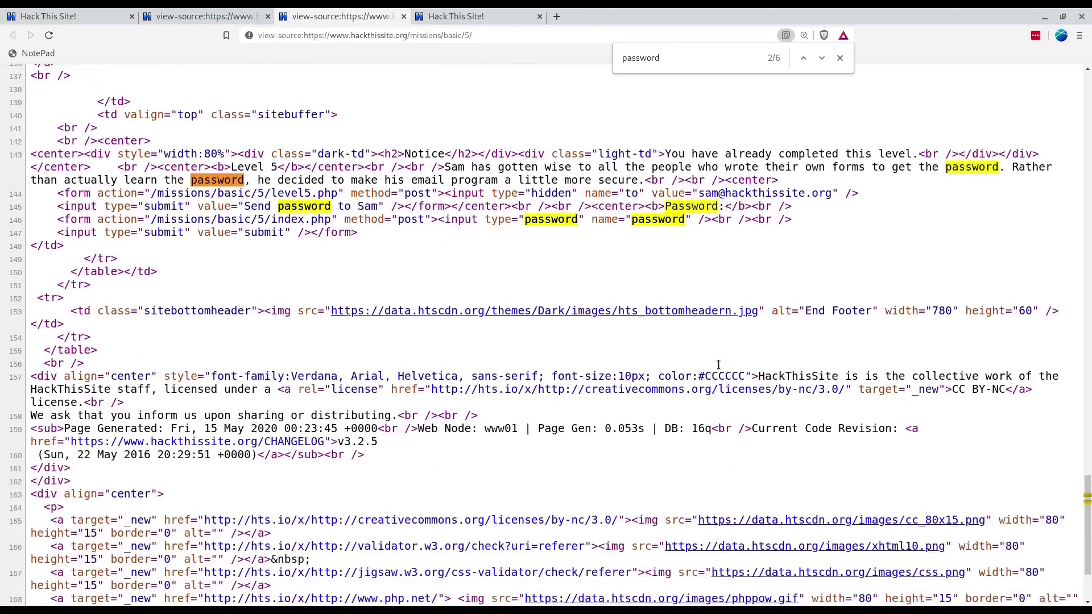
{"action": "scroll", "coordinate": [728, 364], "scroll_direction": "up", "scroll_amount": 4}
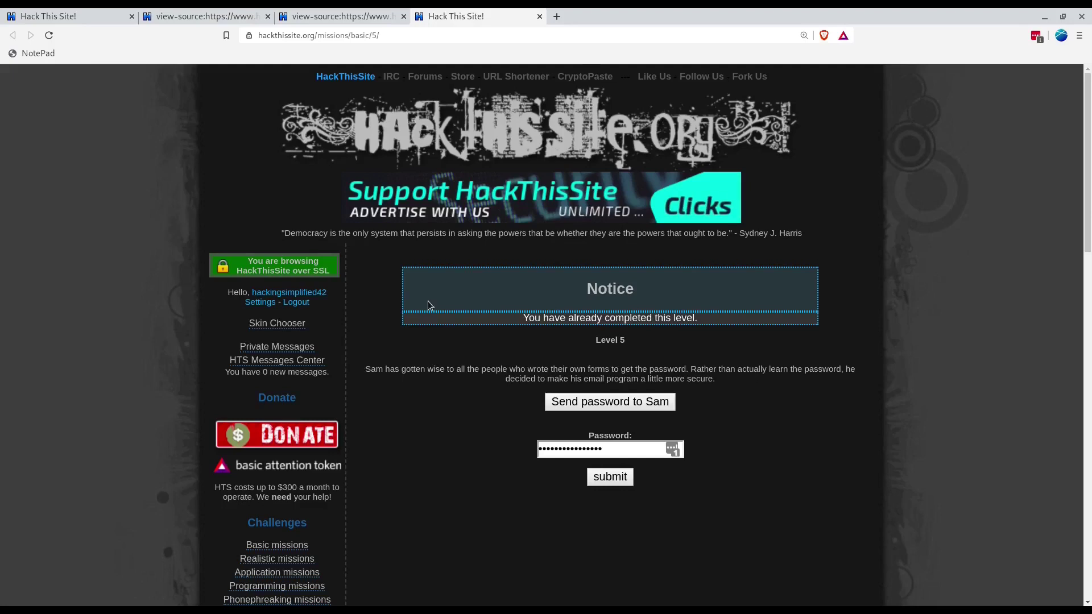
{"action": "scroll", "coordinate": [444, 299], "scroll_direction": "down", "scroll_amount": 3}
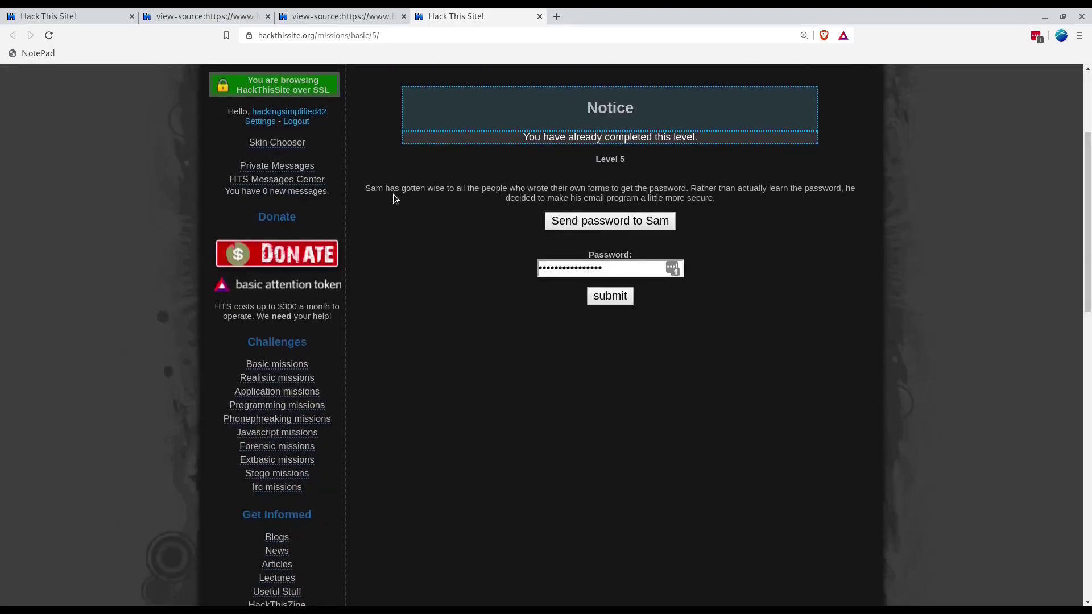
{"action": "double_click", "coordinate": [374, 190]}
{"action": "scroll", "coordinate": [535, 163], "scroll_direction": "up", "scroll_amount": 3}
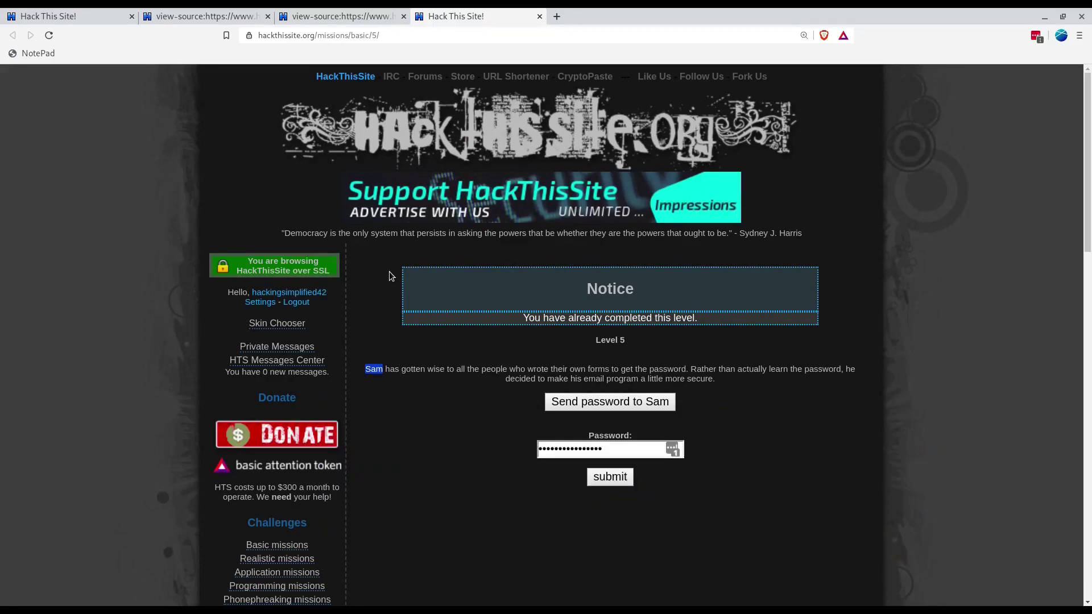
{"action": "scroll", "coordinate": [392, 276], "scroll_direction": "down", "scroll_amount": 3}
{"action": "scroll", "coordinate": [389, 276], "scroll_direction": "down", "scroll_amount": 1}
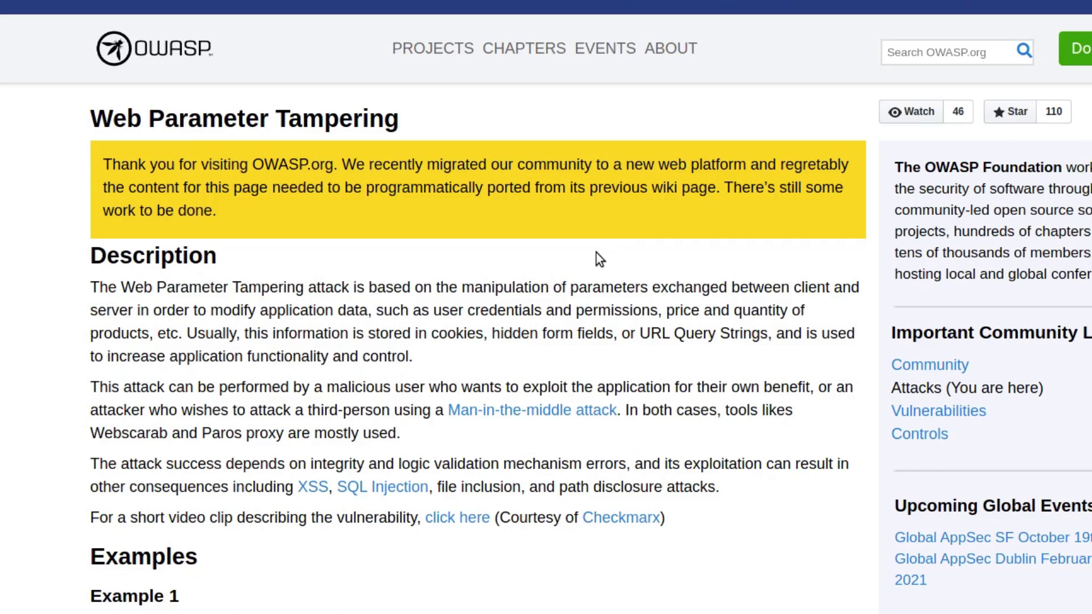
Read through the OWASP Web Parameter Tampering examples, then switch to the Avatao blog post
{"action": "scroll", "coordinate": [535, 301], "scroll_direction": "down", "scroll_amount": 3}
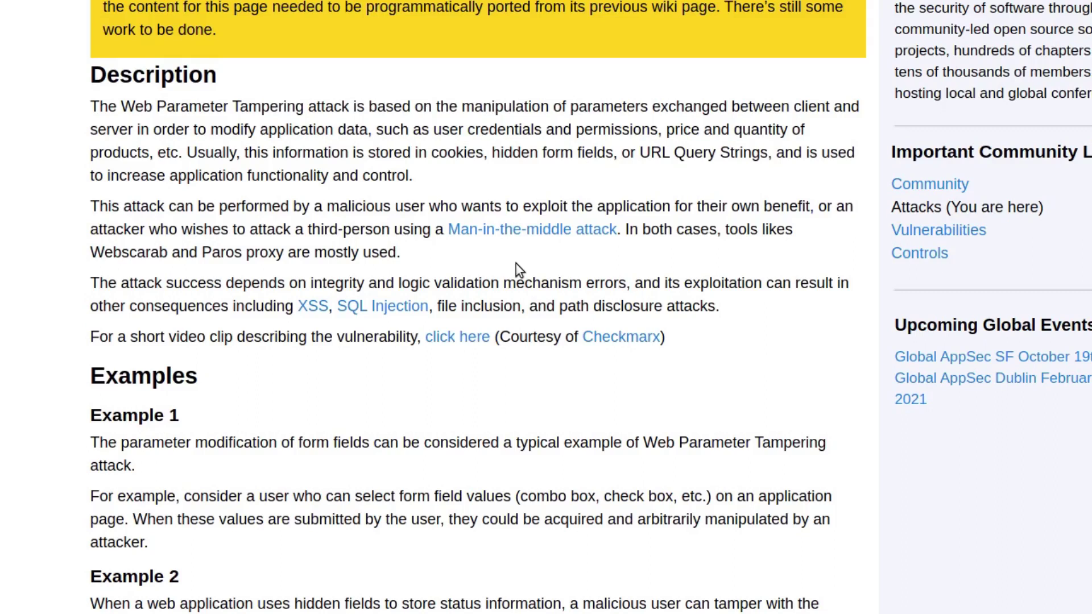
{"action": "scroll", "coordinate": [516, 264], "scroll_direction": "down", "scroll_amount": 4}
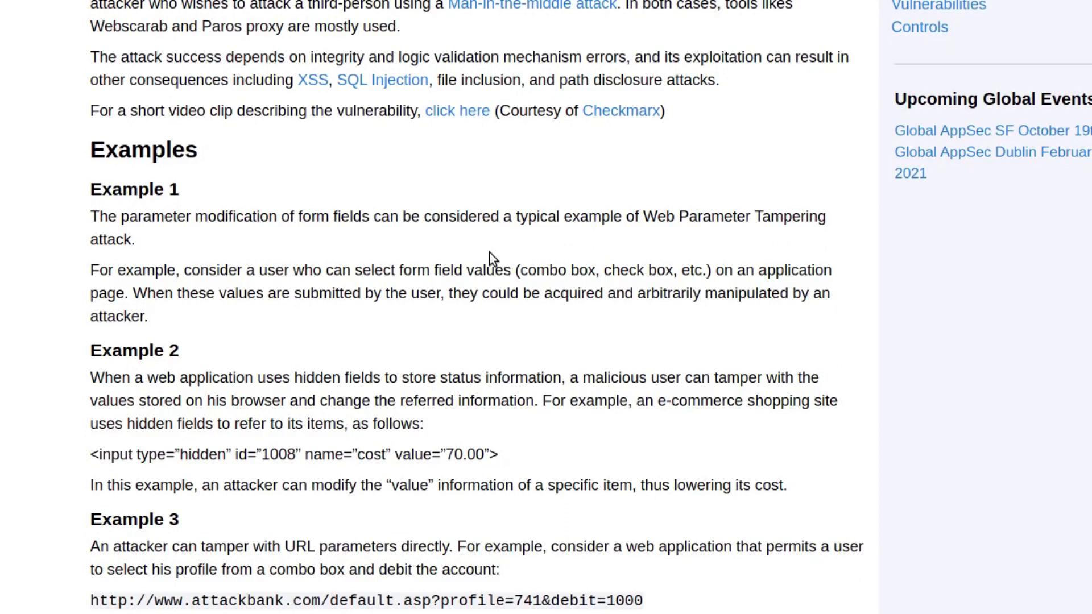
{"action": "scroll", "coordinate": [431, 227], "scroll_direction": "down", "scroll_amount": 2}
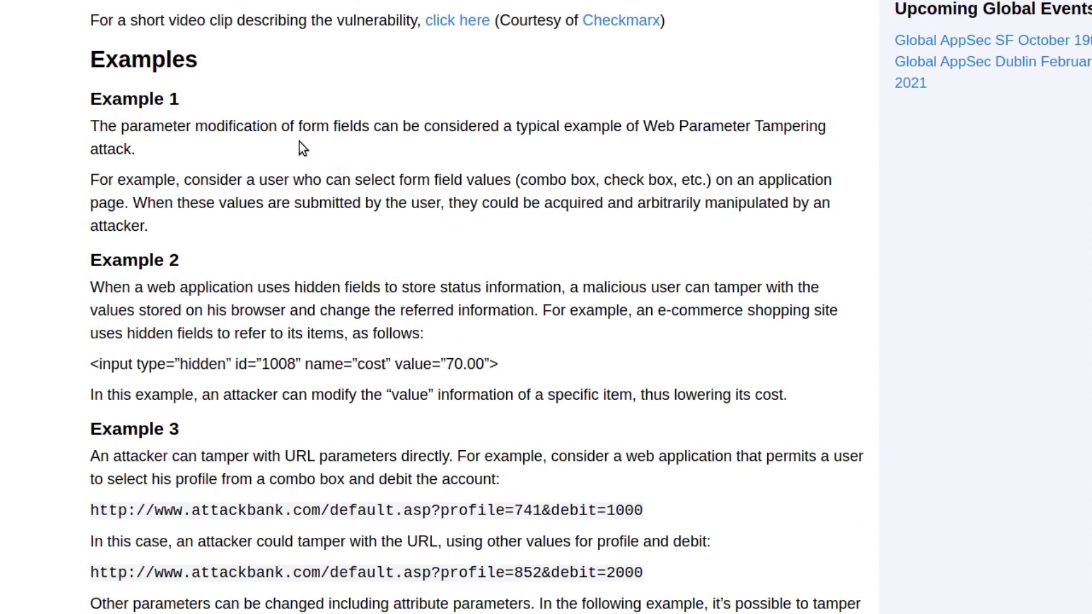
{"action": "scroll", "coordinate": [634, 132], "scroll_direction": "down", "scroll_amount": 2}
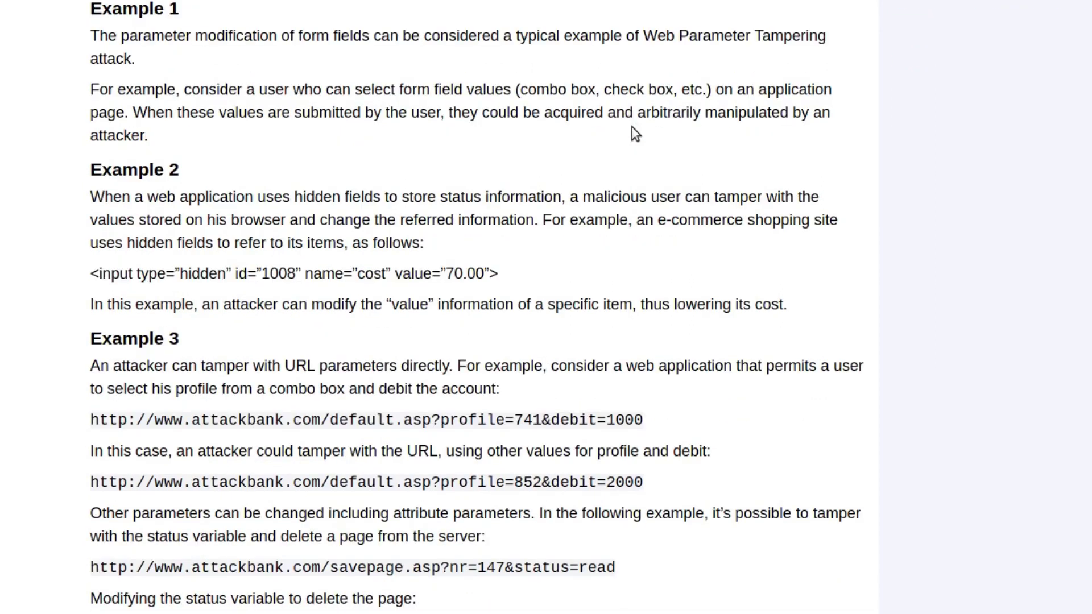
{"action": "scroll", "coordinate": [631, 127], "scroll_direction": "down", "scroll_amount": 1}
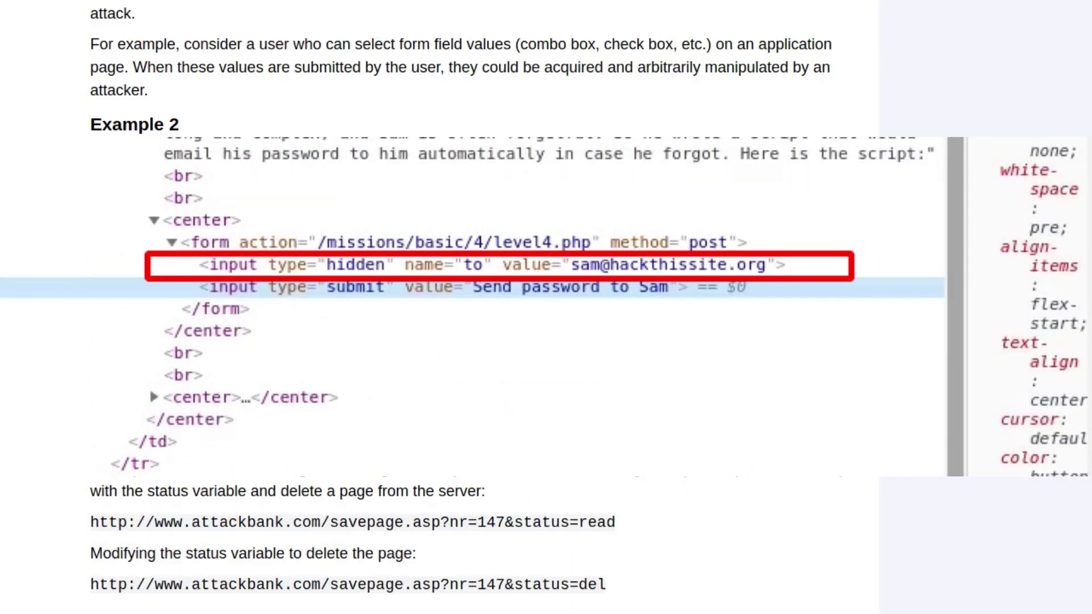
{"action": "scroll", "coordinate": [513, 240], "scroll_direction": "down", "scroll_amount": 3}
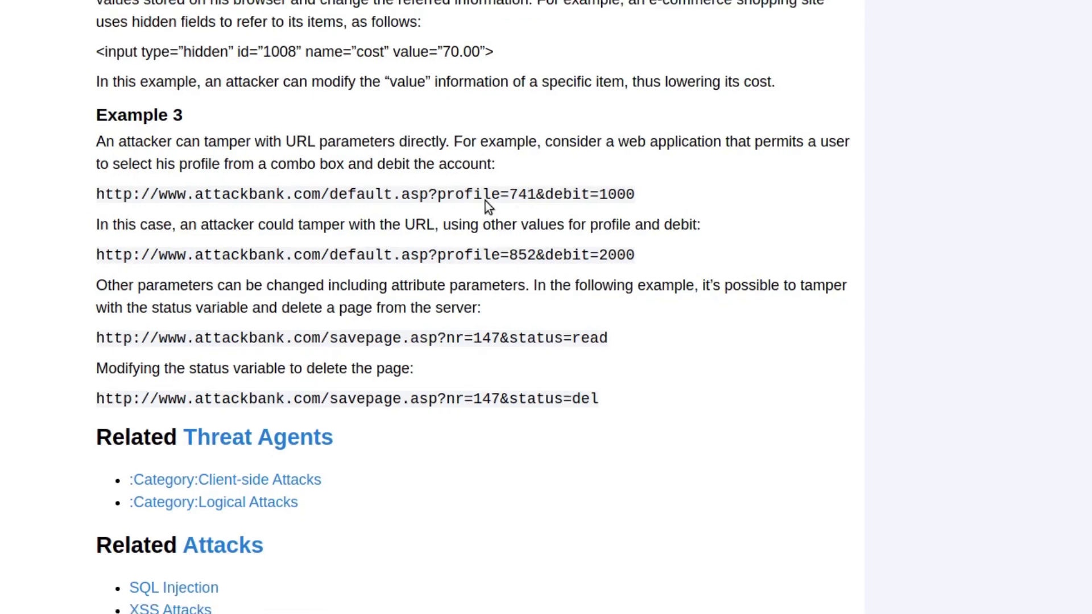
{"action": "key", "text": "ctrl+Tab"}
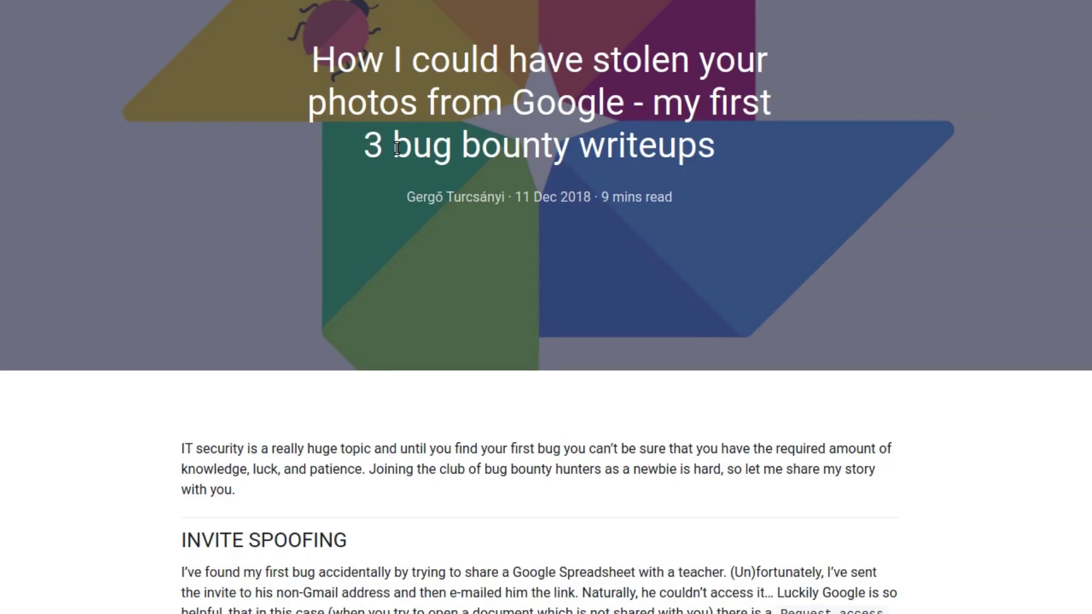
Scroll to the Invite Spoofing section and select 'userstoinvite' in the example URL
{"action": "scroll", "coordinate": [397, 148], "scroll_direction": "down", "scroll_amount": 5}
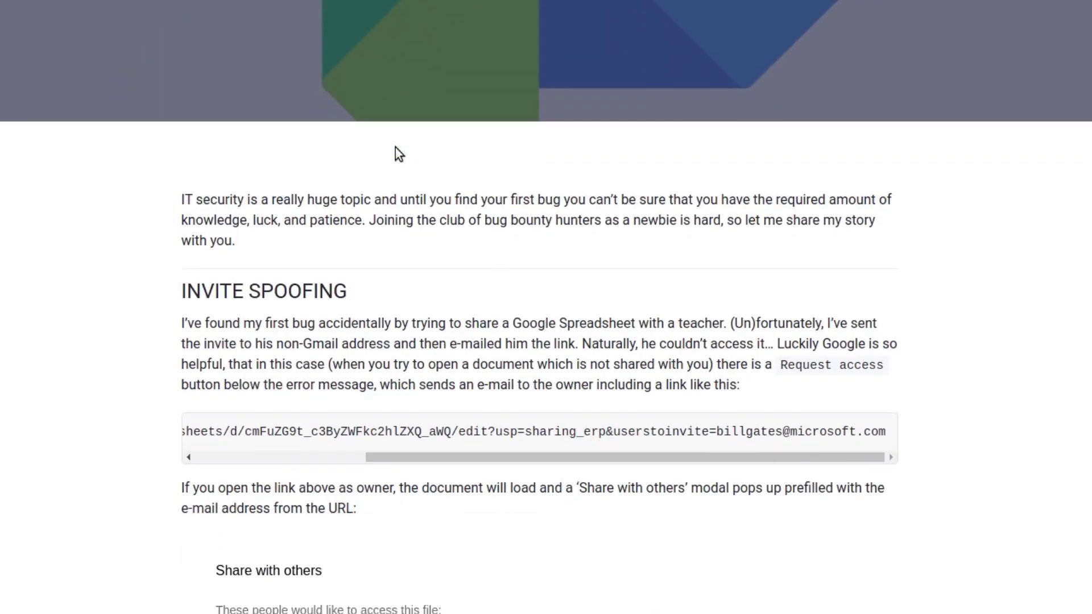
{"action": "scroll", "coordinate": [399, 152], "scroll_direction": "down", "scroll_amount": 1}
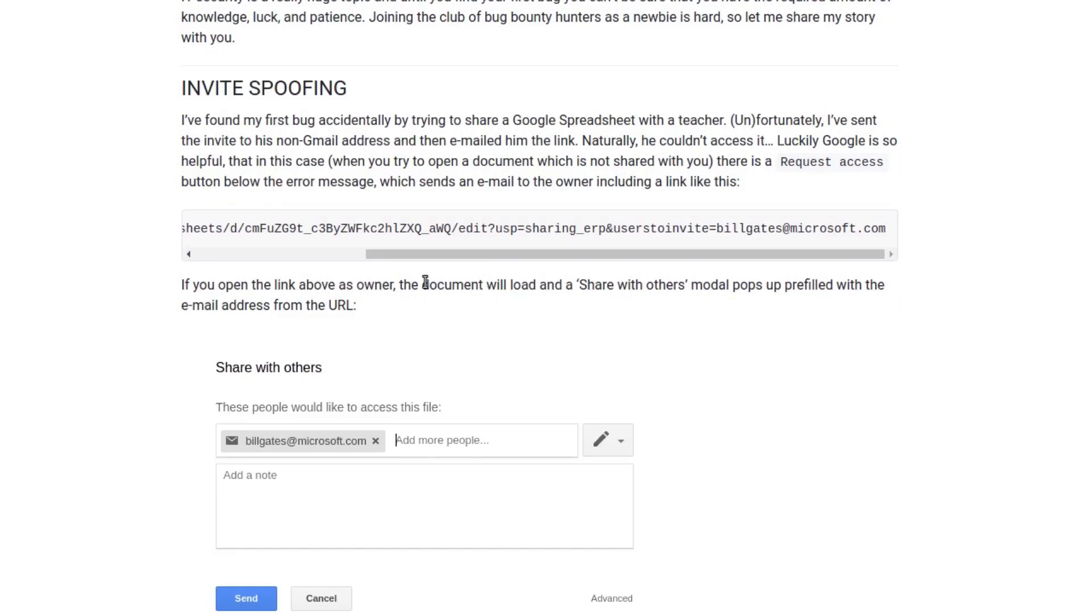
{"action": "scroll", "coordinate": [432, 278], "scroll_direction": "down", "scroll_amount": 3}
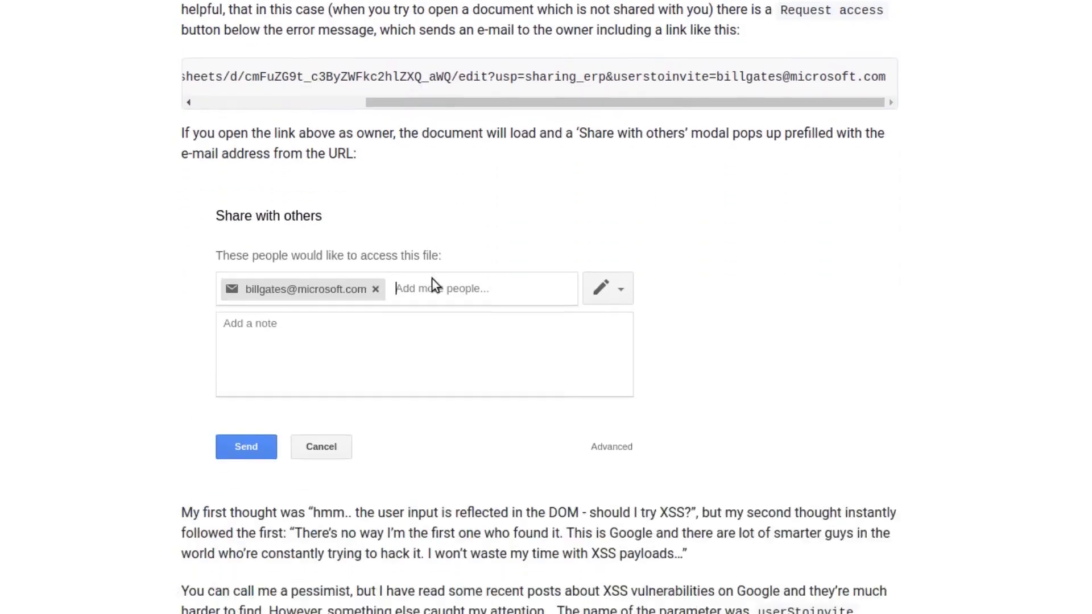
{"action": "left_click_drag", "start_coordinate": [621, 39], "coordinate": [714, 39]}
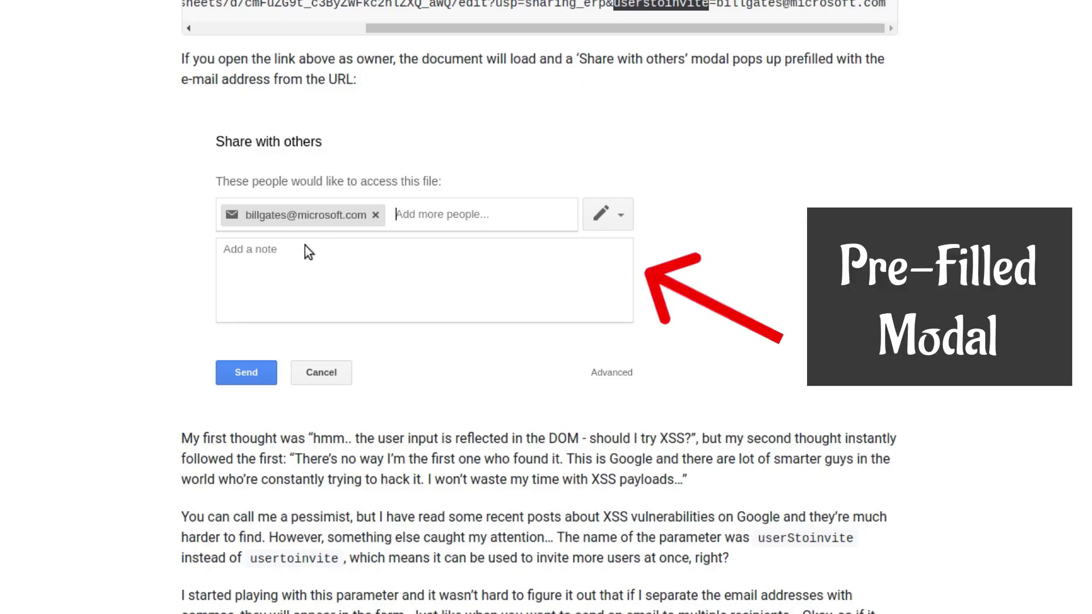
{"action": "scroll", "coordinate": [387, 270], "scroll_direction": "down", "scroll_amount": 2}
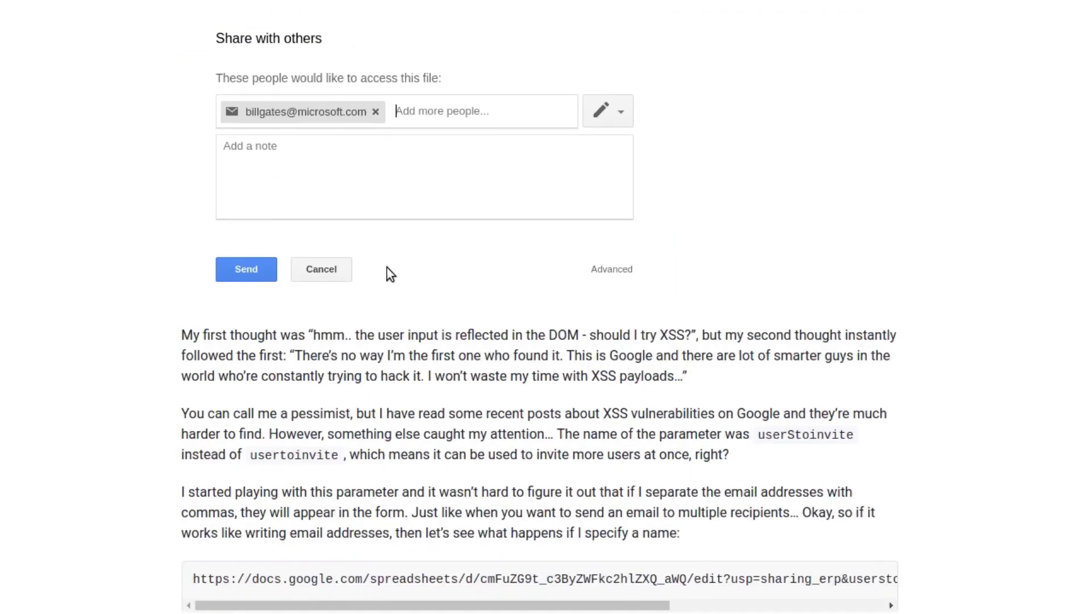
{"action": "scroll", "coordinate": [391, 273], "scroll_direction": "down", "scroll_amount": 1}
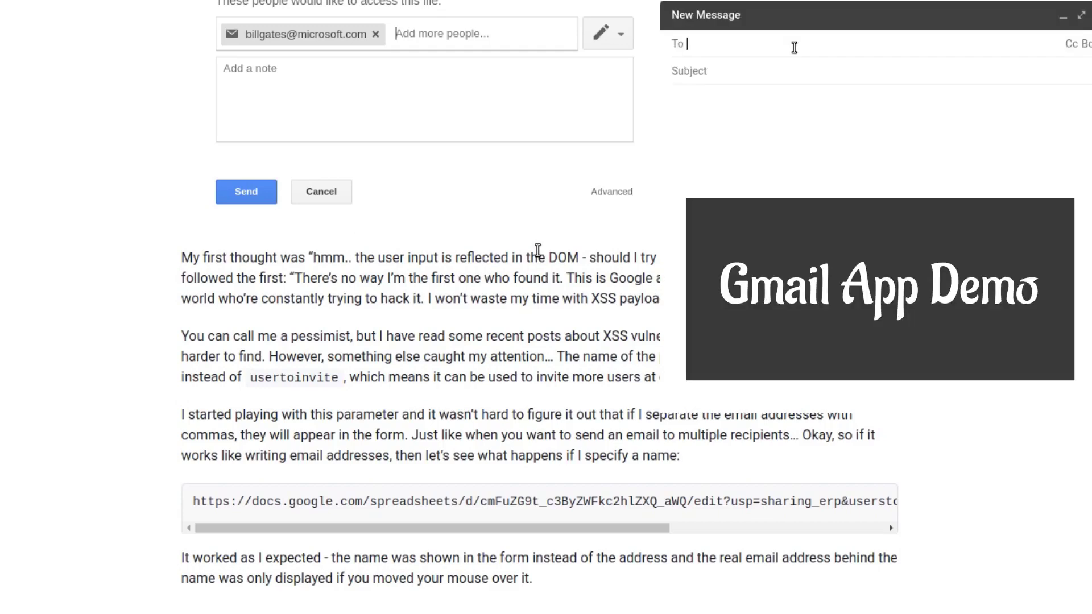
Scroll down to the share dialog screenshot whose spoofed name tooltip reveals the attacker's address
{"action": "scroll", "coordinate": [538, 250], "scroll_direction": "down", "scroll_amount": 2}
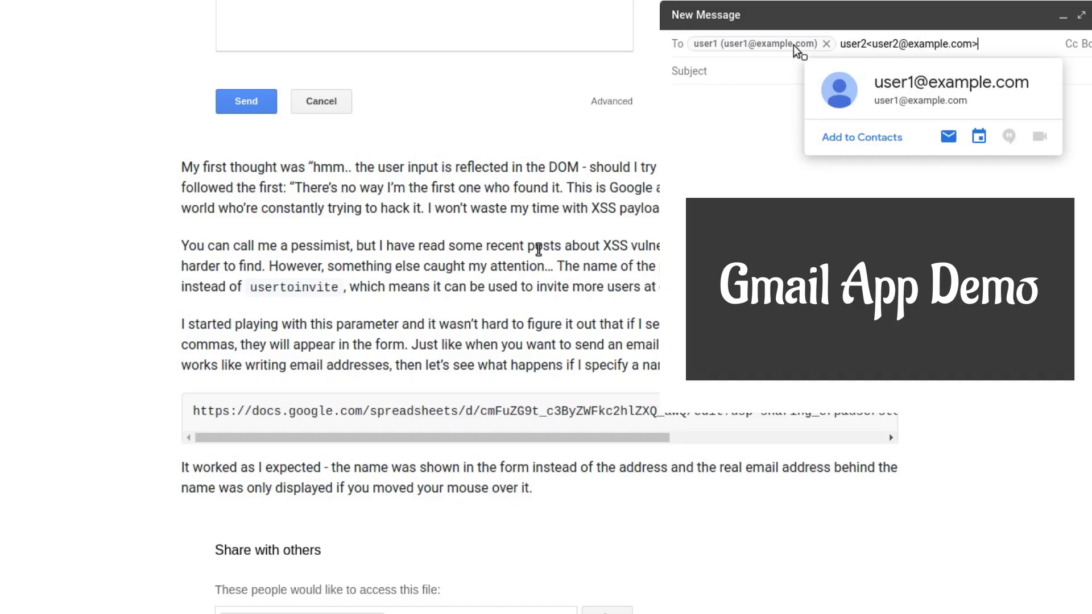
{"action": "scroll", "coordinate": [538, 250], "scroll_direction": "down", "scroll_amount": 1}
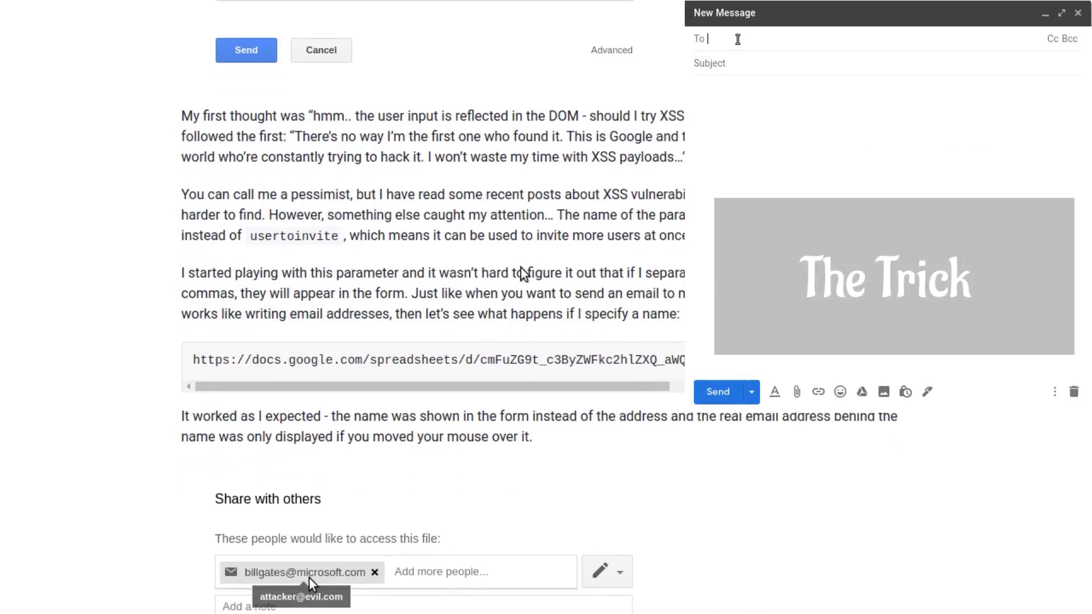
{"action": "scroll", "coordinate": [524, 273], "scroll_direction": "down", "scroll_amount": 2}
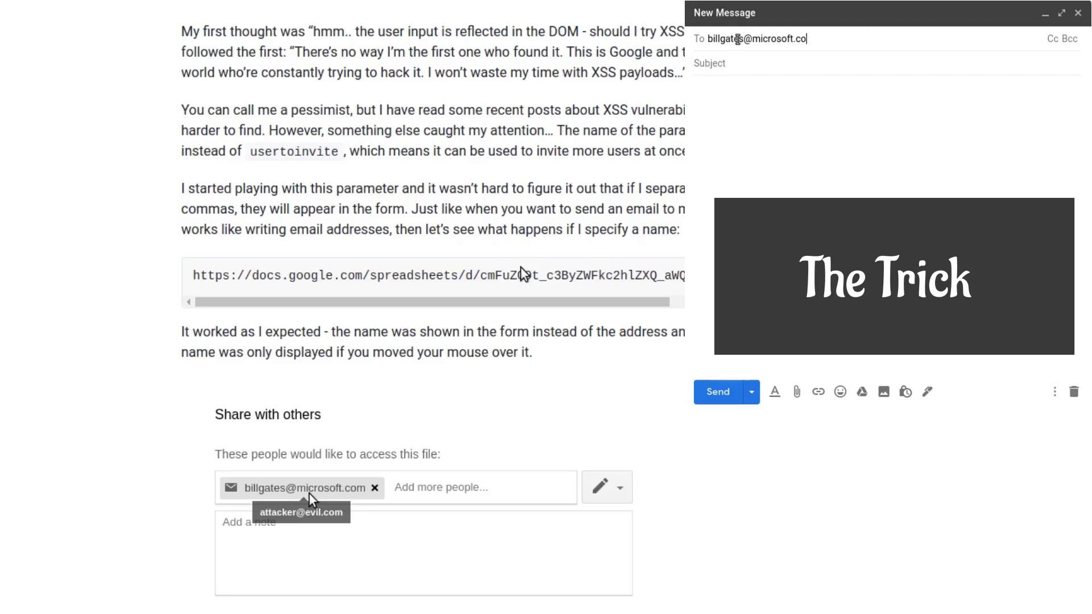
{"action": "scroll", "coordinate": [524, 275], "scroll_direction": "down", "scroll_amount": 2}
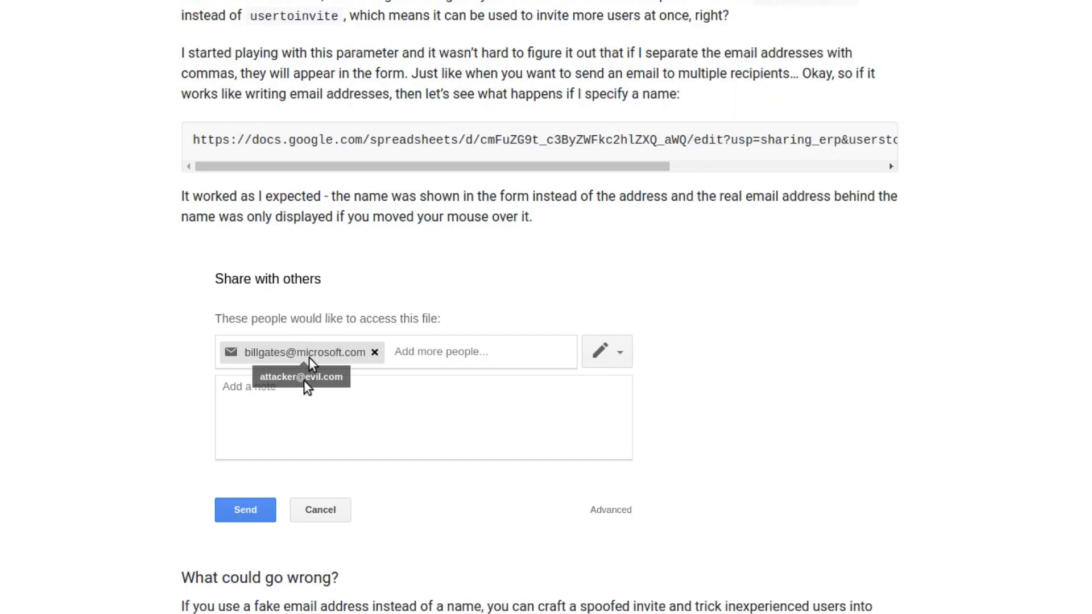
Scroll past 'What could go wrong?' and the $500 timeline to GETTING PICTURES FROM YOUR DRIVE
{"action": "scroll", "coordinate": [307, 388], "scroll_direction": "down", "scroll_amount": 2}
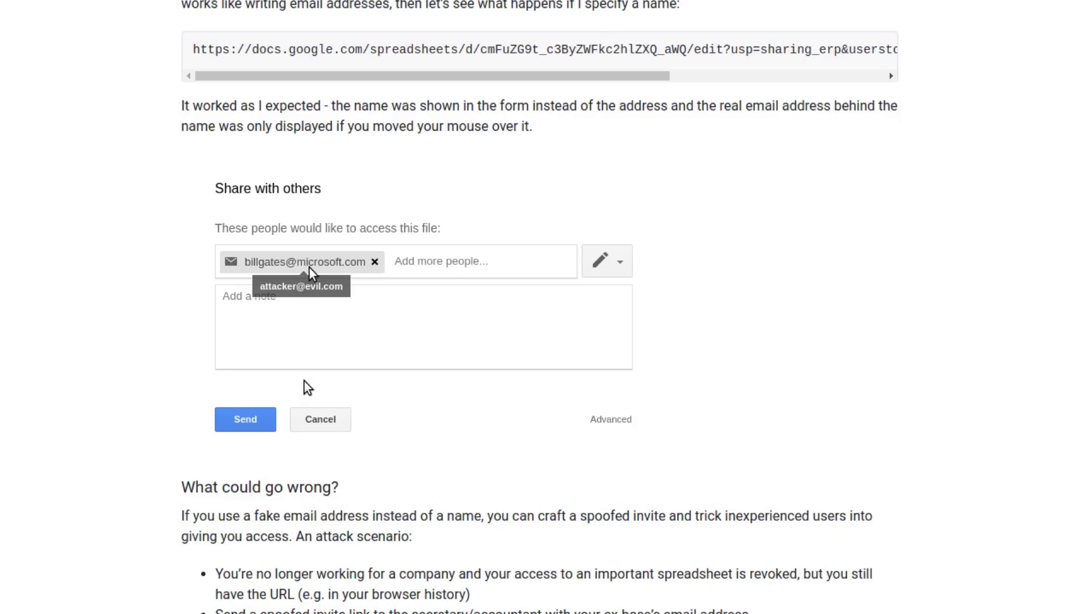
{"action": "scroll", "coordinate": [308, 388], "scroll_direction": "down", "scroll_amount": 4}
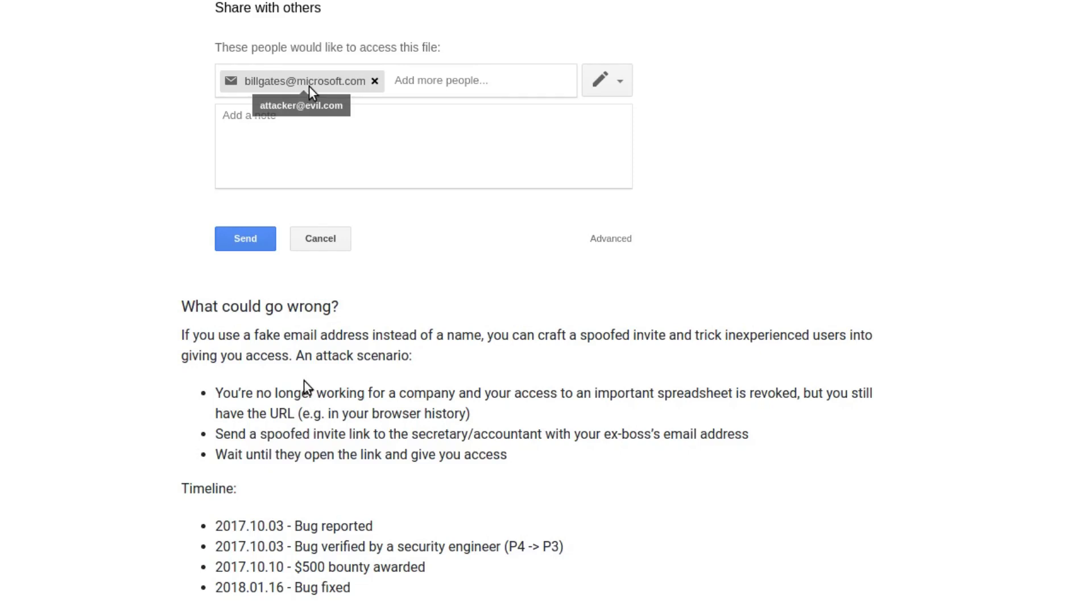
{"action": "scroll", "coordinate": [307, 389], "scroll_direction": "down", "scroll_amount": 2}
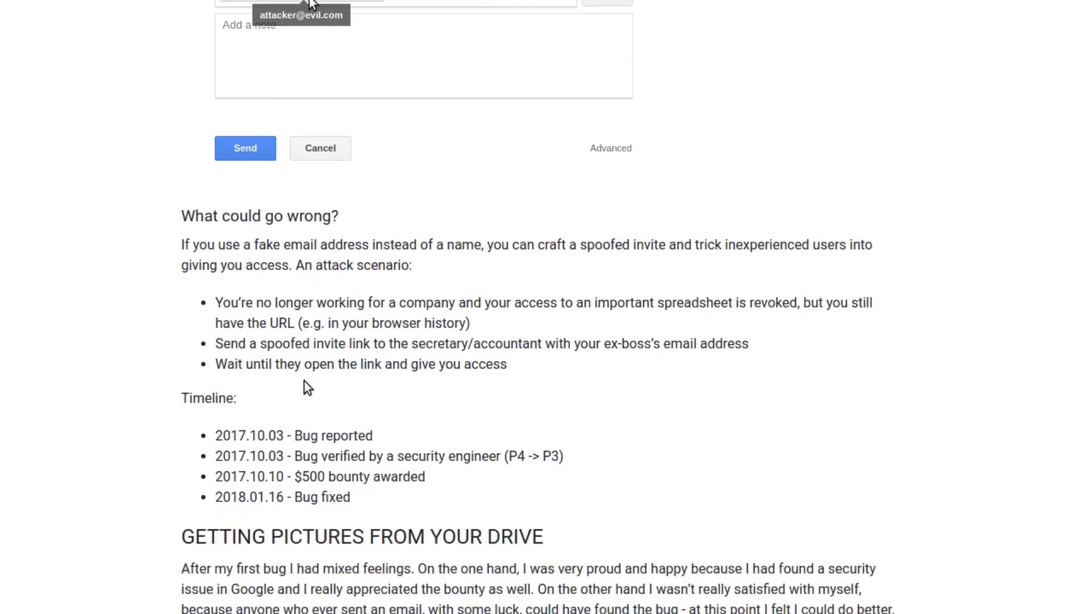
{"action": "scroll", "coordinate": [307, 388], "scroll_direction": "down", "scroll_amount": 4}
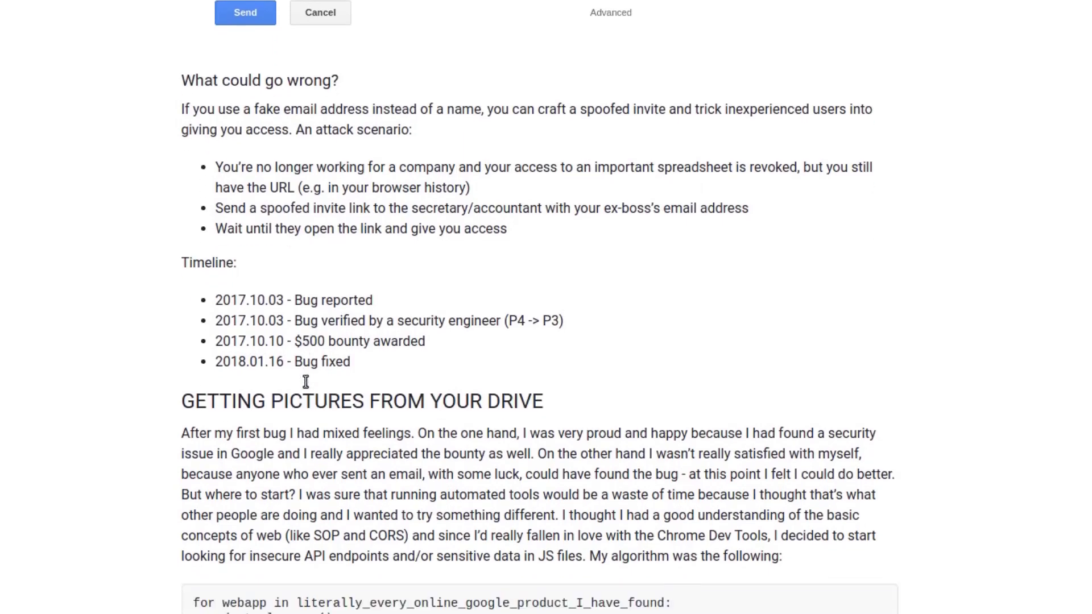
{"action": "scroll", "coordinate": [307, 388], "scroll_direction": "down", "scroll_amount": 1}
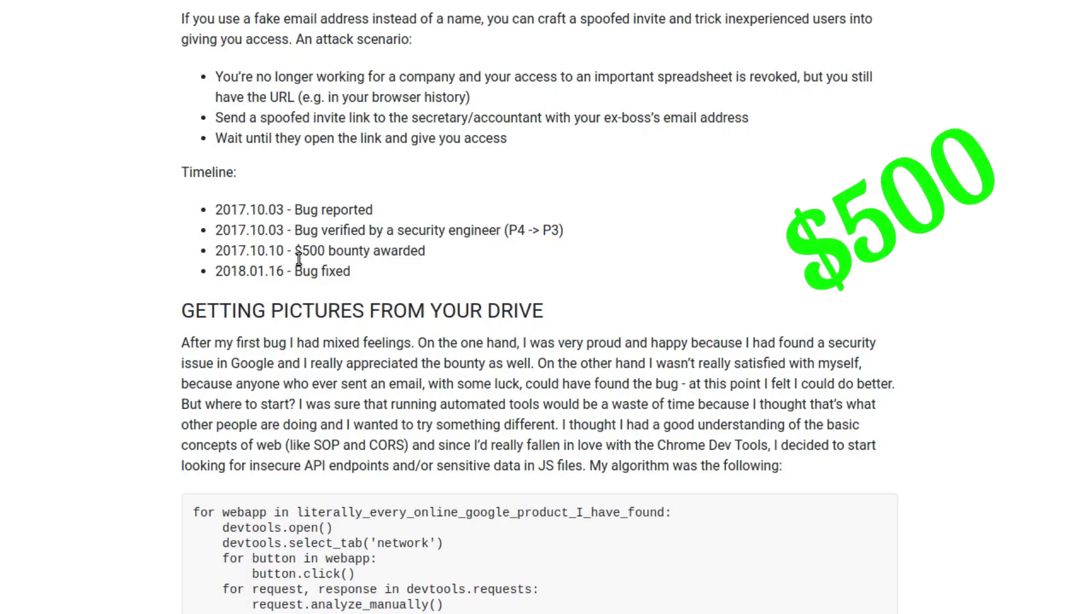
{"action": "scroll", "coordinate": [298, 259], "scroll_direction": "down", "scroll_amount": 3}
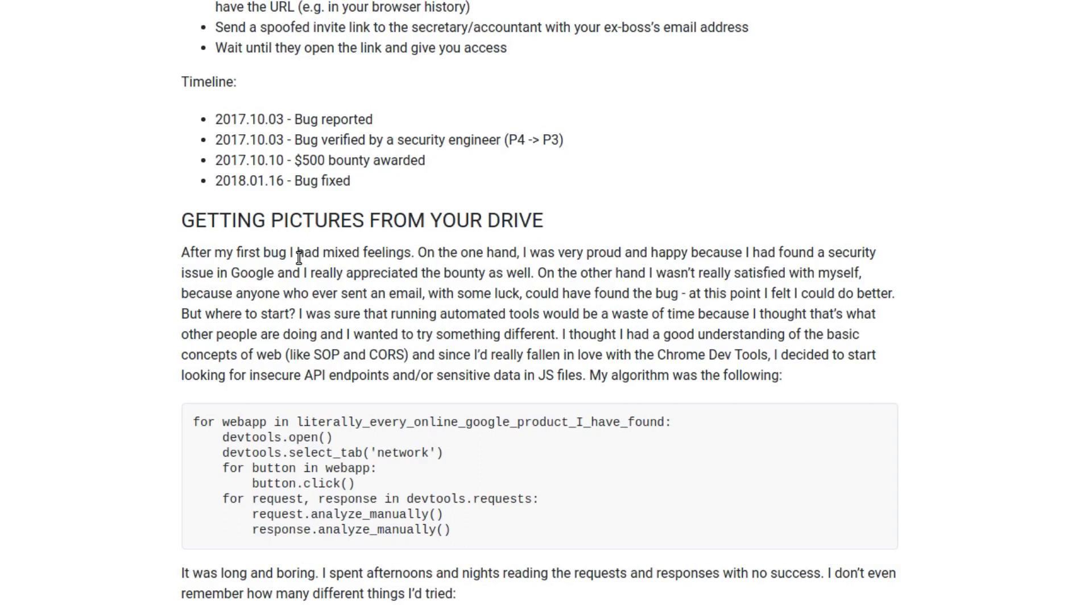
Scroll to the Slides copyimages and renderdata requests and scroll the code block sideways
{"action": "scroll", "coordinate": [298, 257], "scroll_direction": "down", "scroll_amount": 3}
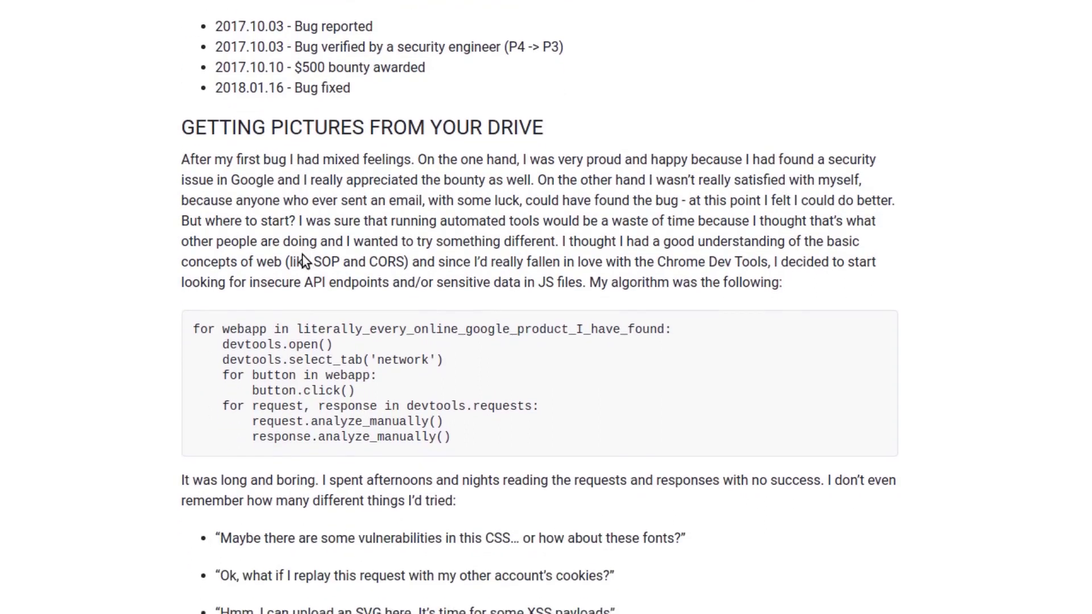
{"action": "scroll", "coordinate": [302, 258], "scroll_direction": "down", "scroll_amount": 3}
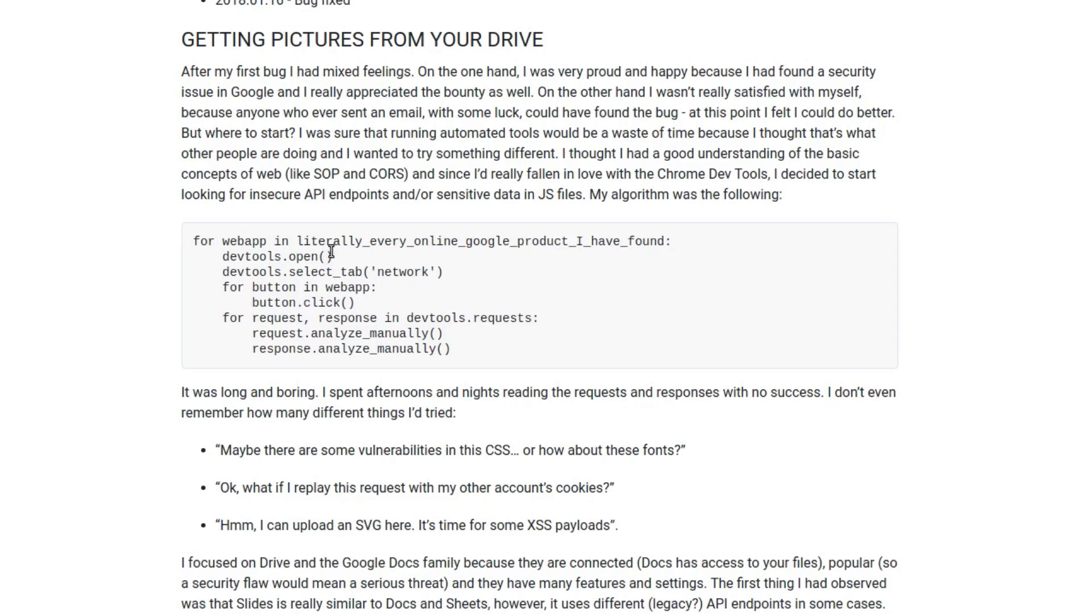
{"action": "scroll", "coordinate": [331, 252], "scroll_direction": "down", "scroll_amount": 8}
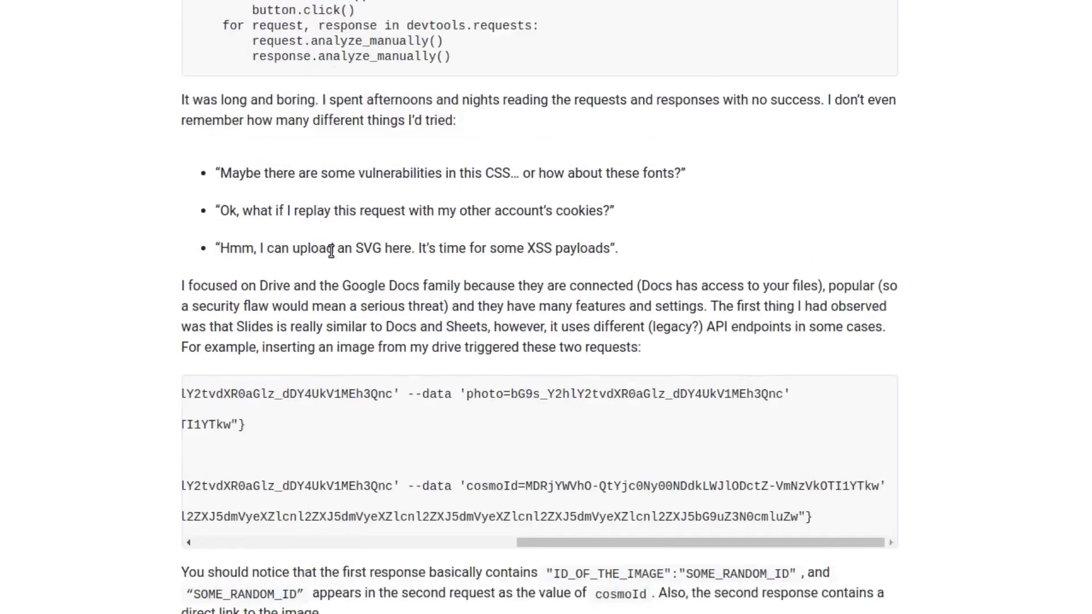
{"action": "left_click", "coordinate": [504, 367]}
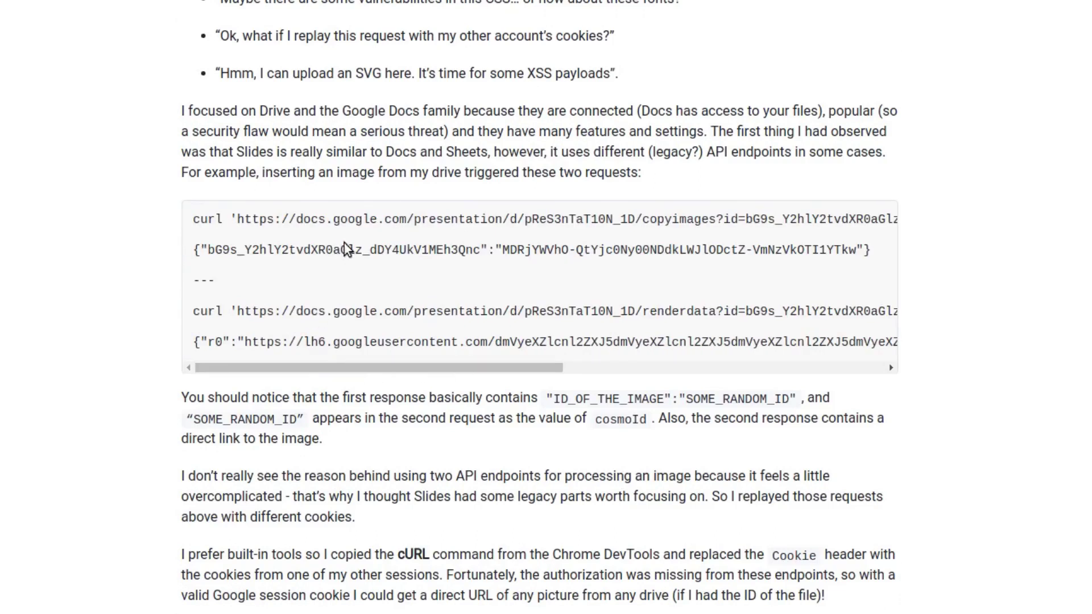
{"action": "left_click_drag", "start_coordinate": [421, 368], "coordinate": [743, 366]}
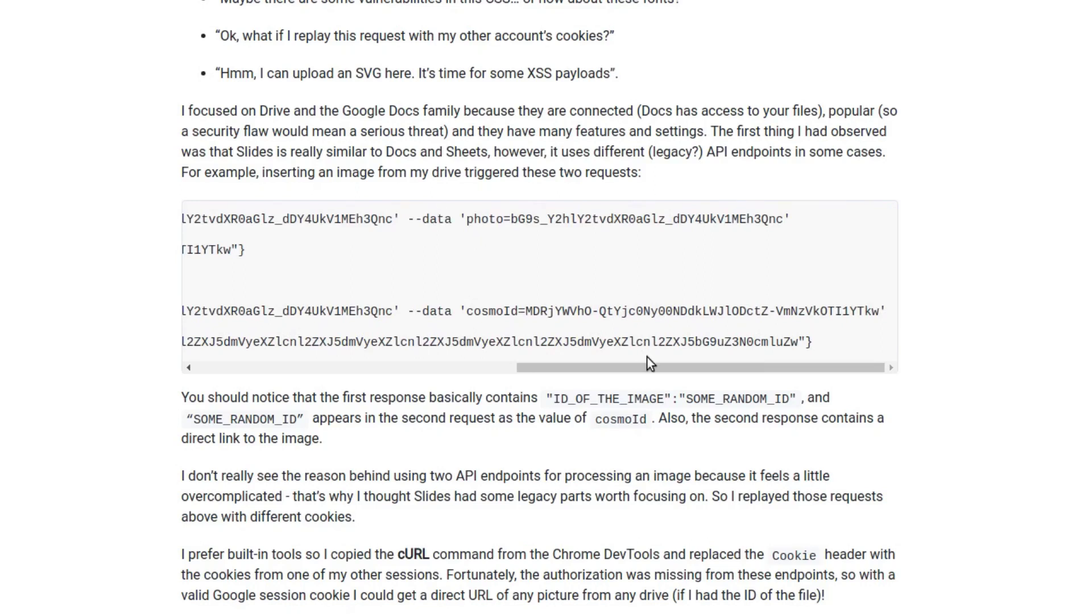
{"action": "left_click_drag", "start_coordinate": [650, 374], "coordinate": [339, 372]}
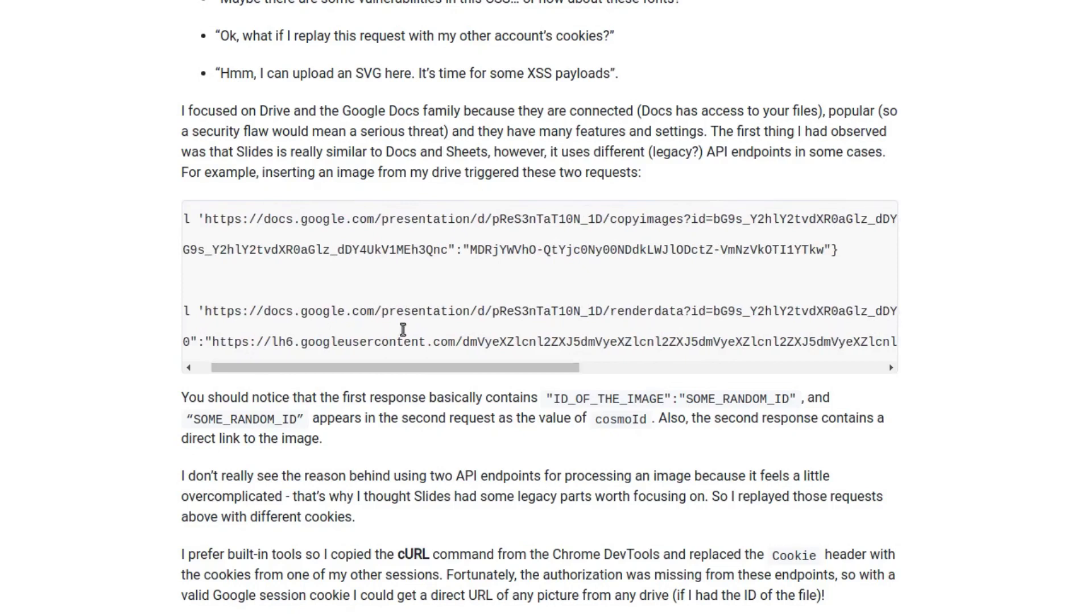
Highlight the image ID in the first response and the whole r0 response line
{"action": "left_click_drag", "start_coordinate": [470, 250], "coordinate": [819, 248]}
{"action": "left_click_drag", "start_coordinate": [441, 370], "coordinate": [782, 351]}
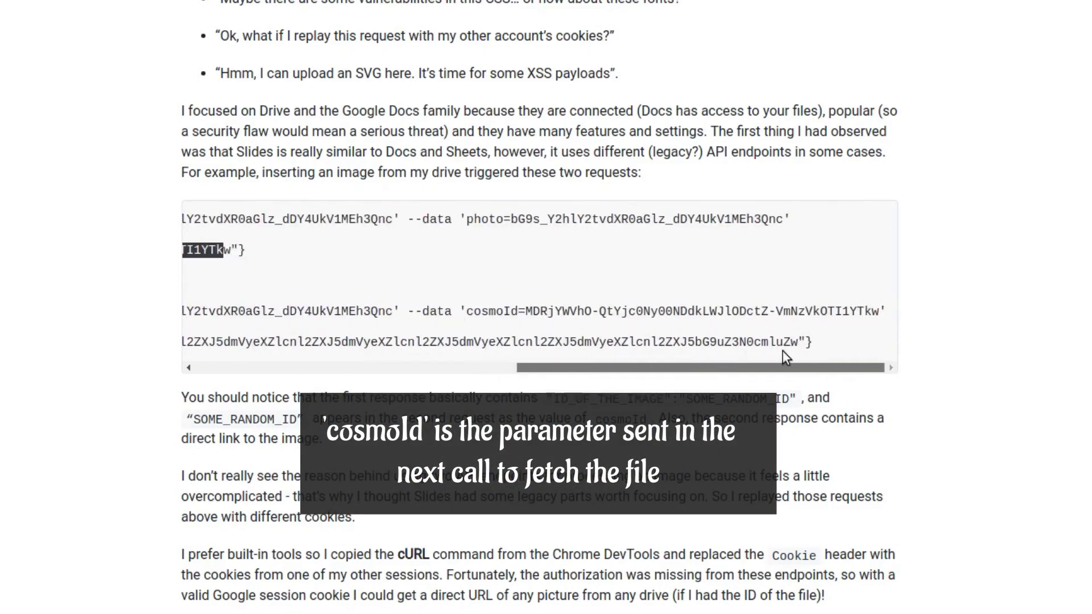
{"action": "left_click_drag", "start_coordinate": [639, 368], "coordinate": [287, 384]}
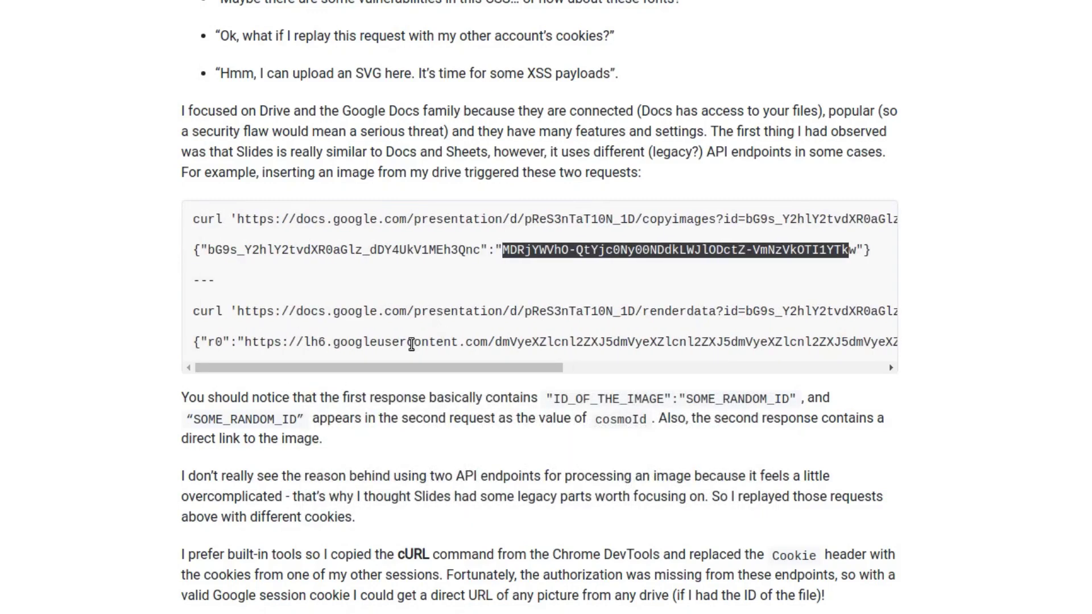
{"action": "triple_click", "coordinate": [413, 342]}
{"action": "left_click_drag", "start_coordinate": [529, 367], "coordinate": [340, 362]}
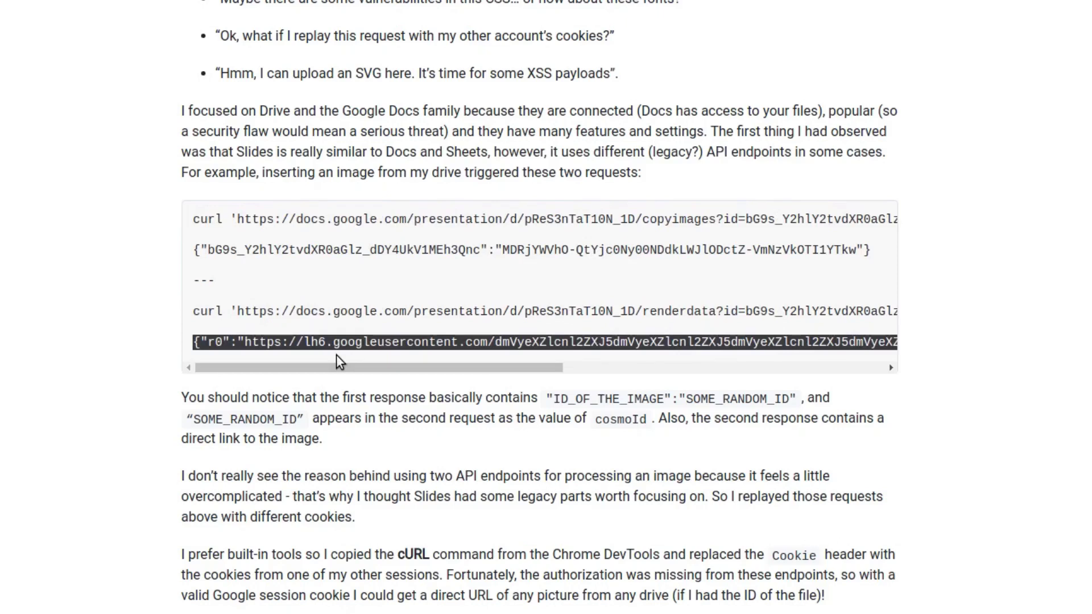
Scroll down and select the long random image ID in the first JSON response
{"action": "scroll", "coordinate": [339, 361], "scroll_direction": "down", "scroll_amount": 2}
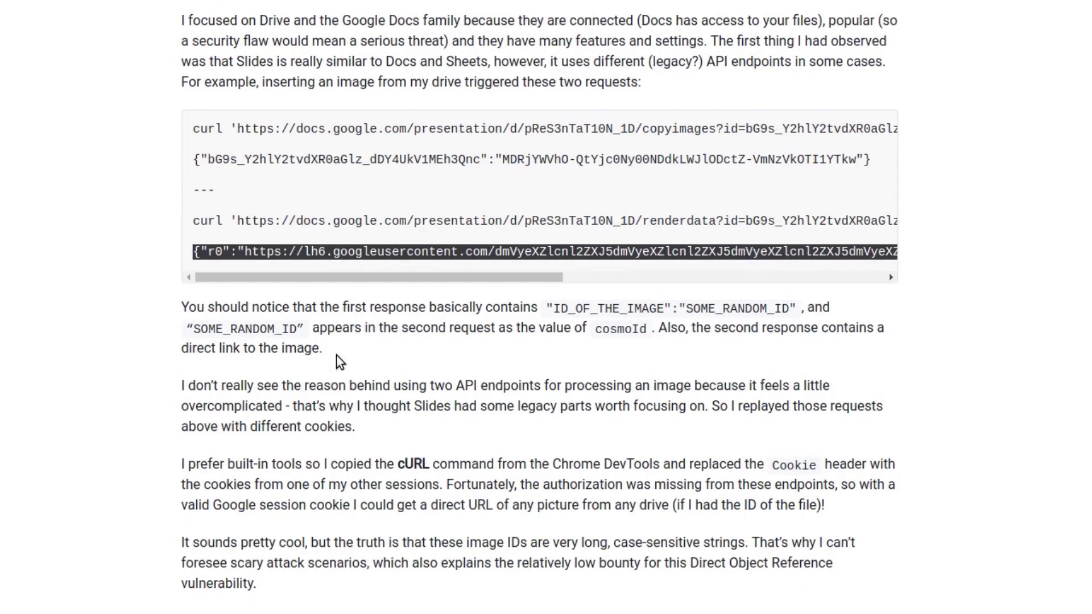
{"action": "scroll", "coordinate": [340, 362], "scroll_direction": "down", "scroll_amount": 2}
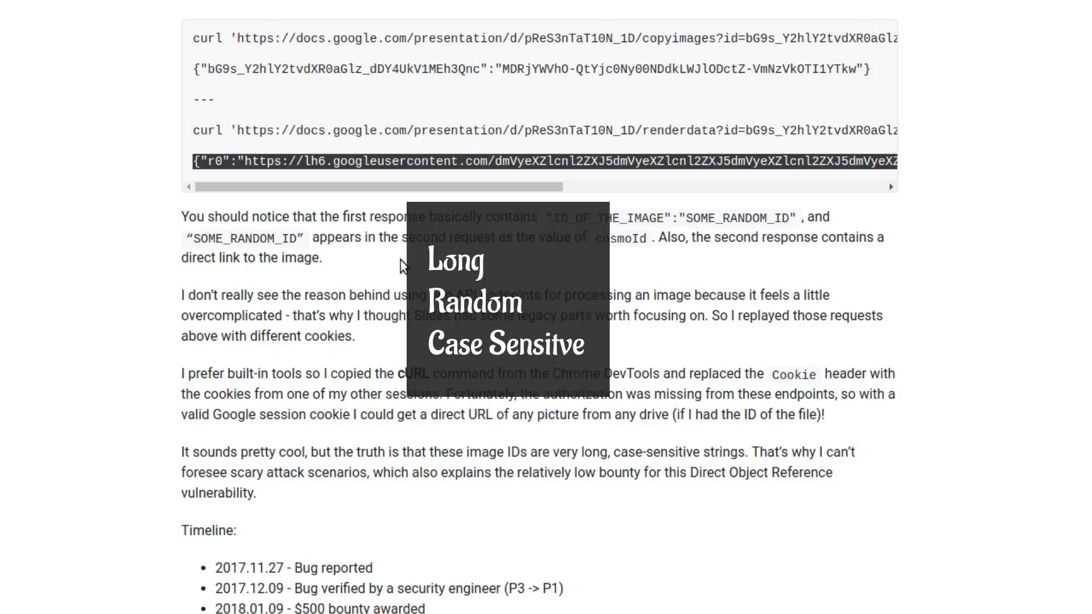
{"action": "left_click_drag", "start_coordinate": [503, 69], "coordinate": [856, 74]}
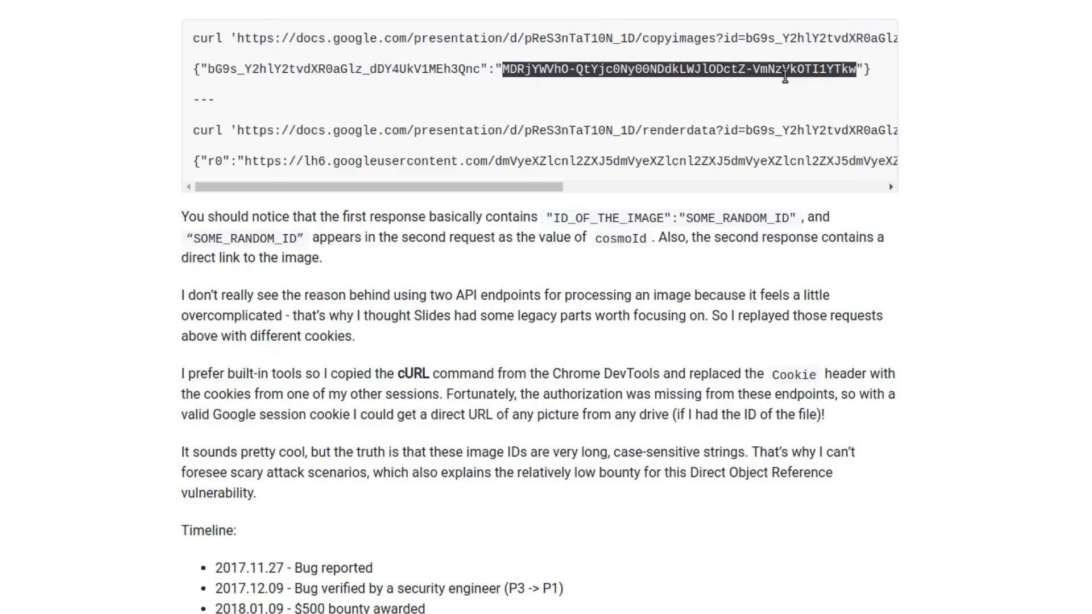
Scroll to the 'PLEASE LOGIN TO GIVE ME YOUR PHOTOS' section and highlight the encoded URL after continue=
{"action": "scroll", "coordinate": [504, 310], "scroll_direction": "down", "scroll_amount": 5}
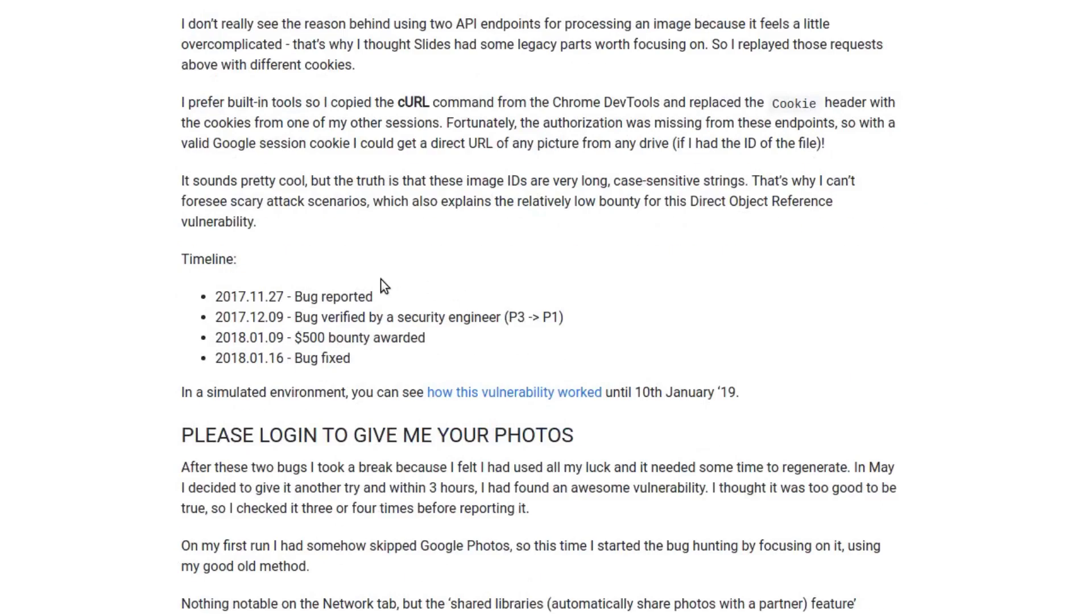
{"action": "scroll", "coordinate": [382, 279], "scroll_direction": "down", "scroll_amount": 6}
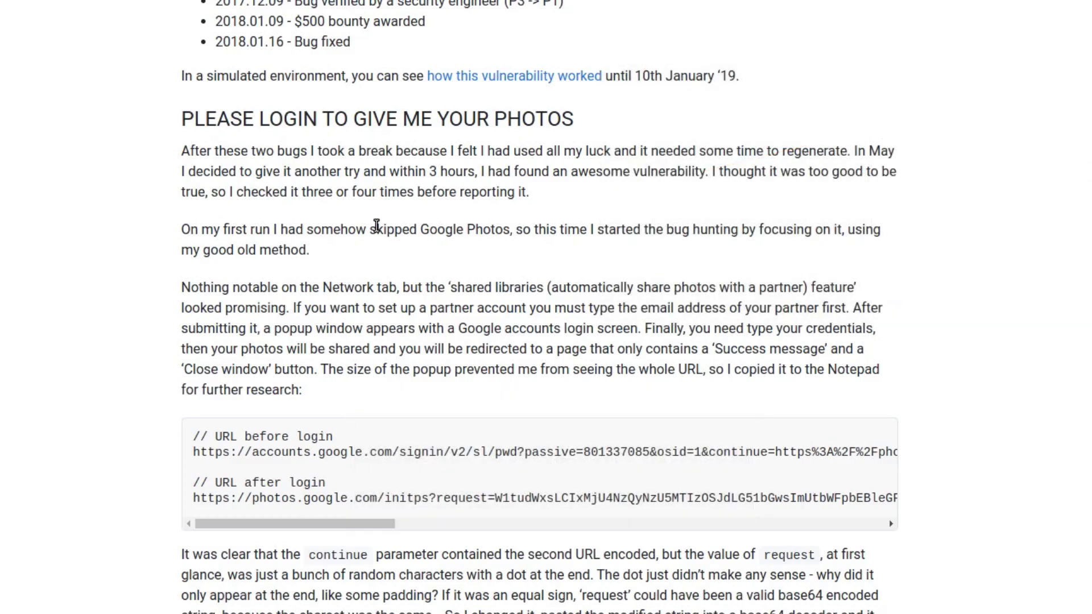
{"action": "scroll", "coordinate": [377, 226], "scroll_direction": "down", "scroll_amount": 3}
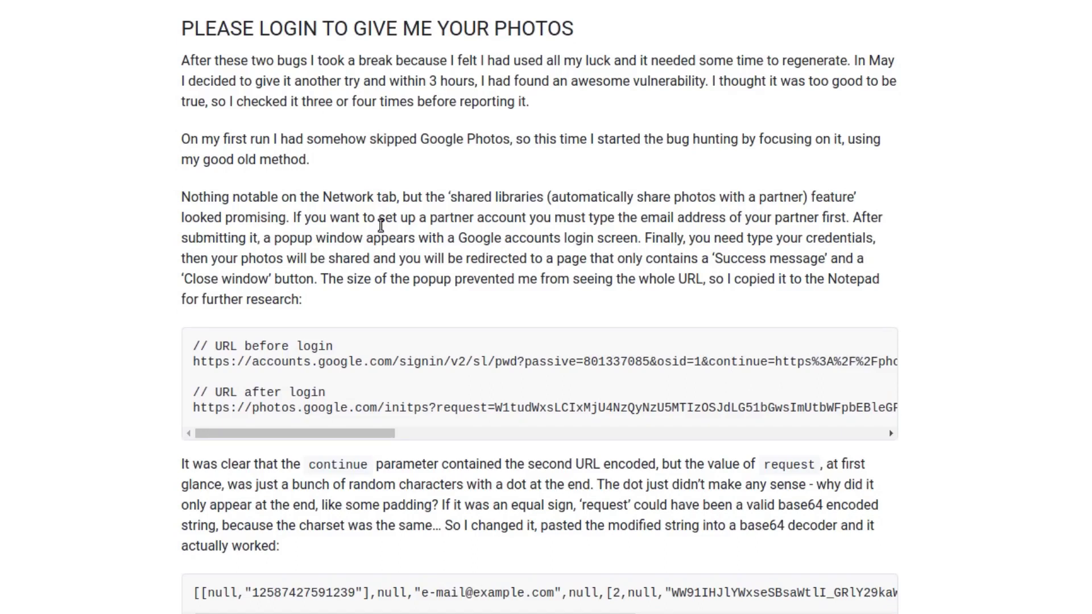
{"action": "scroll", "coordinate": [382, 223], "scroll_direction": "down", "scroll_amount": 1}
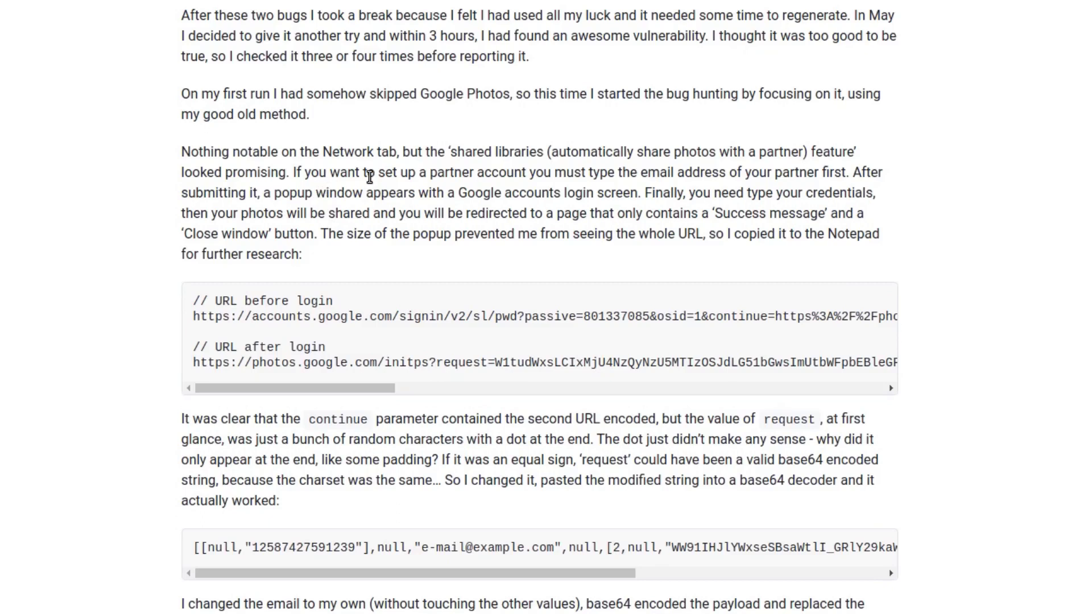
{"action": "scroll", "coordinate": [332, 315], "scroll_direction": "down", "scroll_amount": 2}
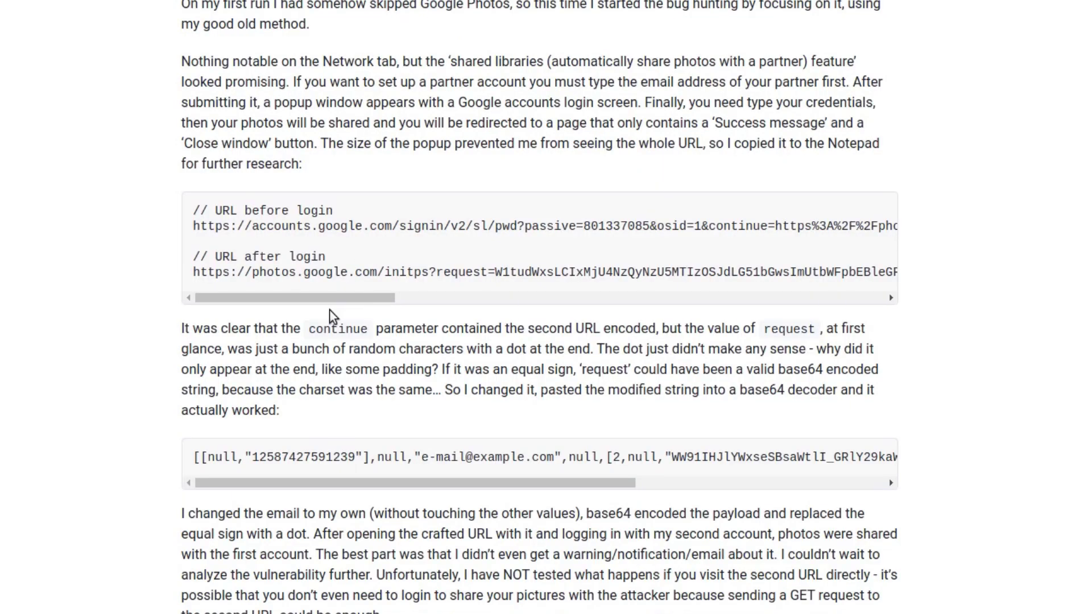
{"action": "scroll", "coordinate": [334, 314], "scroll_direction": "down", "scroll_amount": 2}
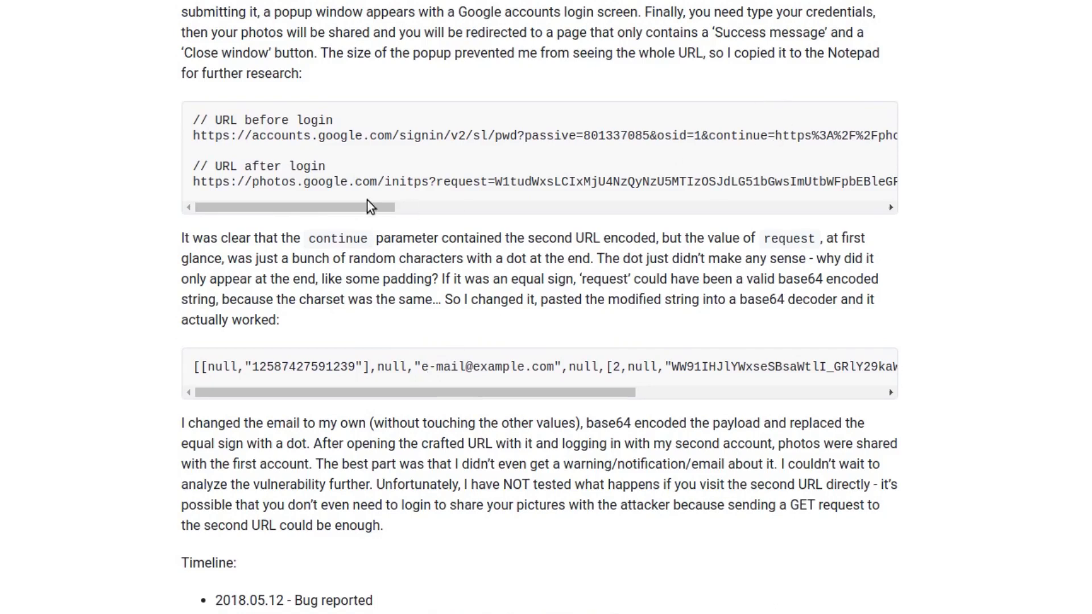
{"action": "mouse_move", "coordinate": [371, 231]}
{"action": "left_mouse_down"}
{"action": "mouse_move", "coordinate": [408, 222]}
{"action": "mouse_move", "coordinate": [355, 233]}
{"action": "left_mouse_up"}
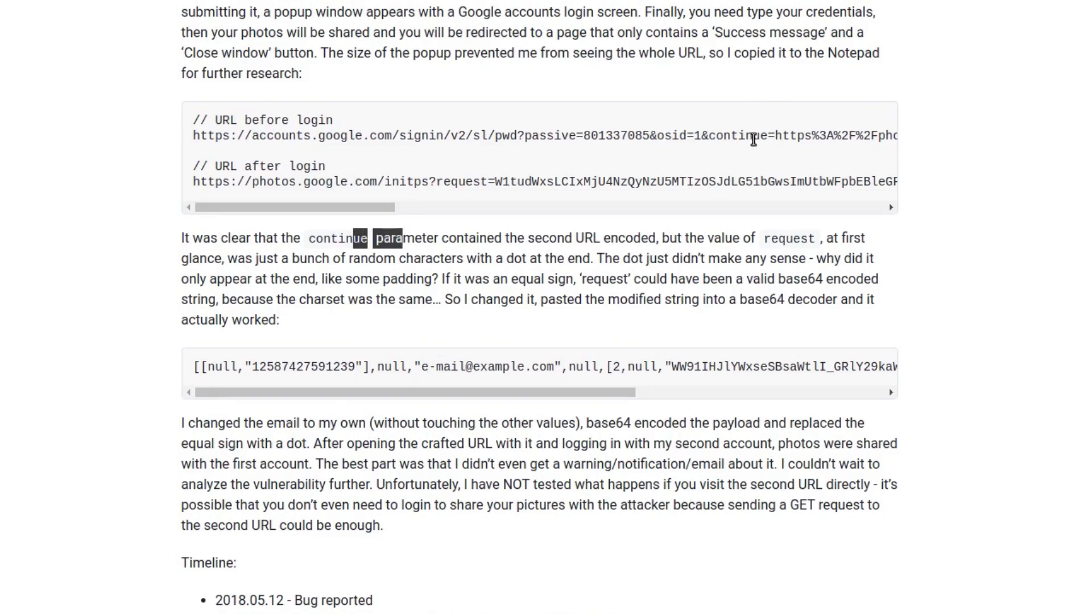
{"action": "left_click_drag", "start_coordinate": [781, 134], "coordinate": [959, 156]}
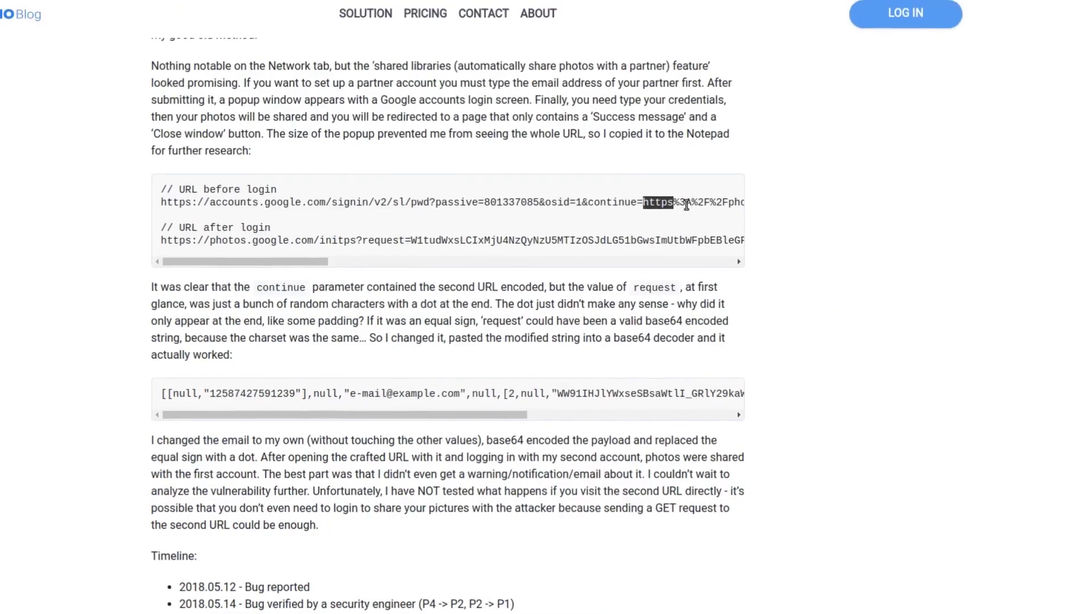
Clear the login URL selections and highlight the e-mail domain in the decoded JSON payload
{"action": "left_click_drag", "start_coordinate": [707, 276], "coordinate": [733, 263]}
{"action": "left_click", "coordinate": [398, 250]}
{"action": "left_click_drag", "start_coordinate": [582, 271], "coordinate": [218, 270]}
{"action": "left_click", "coordinate": [526, 367]}
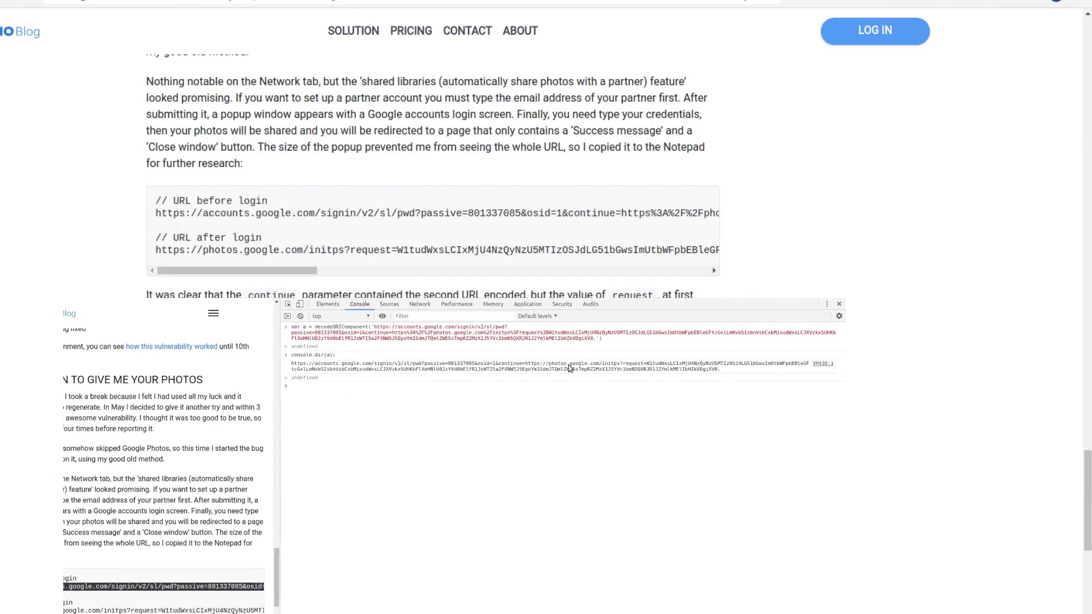
{"action": "left_click_drag", "start_coordinate": [172, 398], "coordinate": [401, 398]}
{"action": "double_click", "coordinate": [398, 398]}
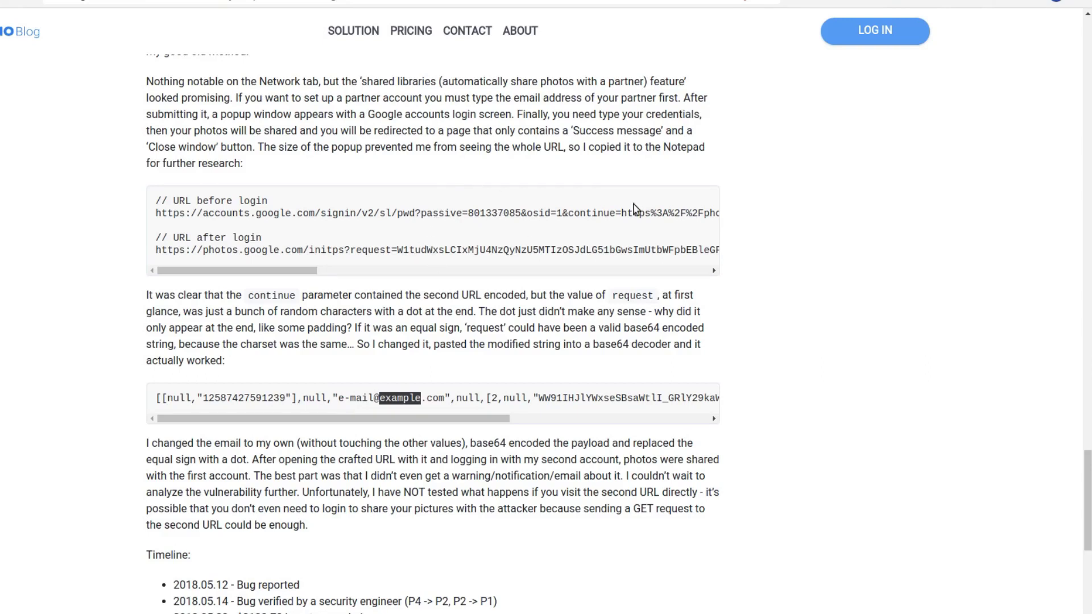
Re-highlight the whole login URL line and the e-mail domain in the payload
{"action": "triple_click", "coordinate": [259, 215]}
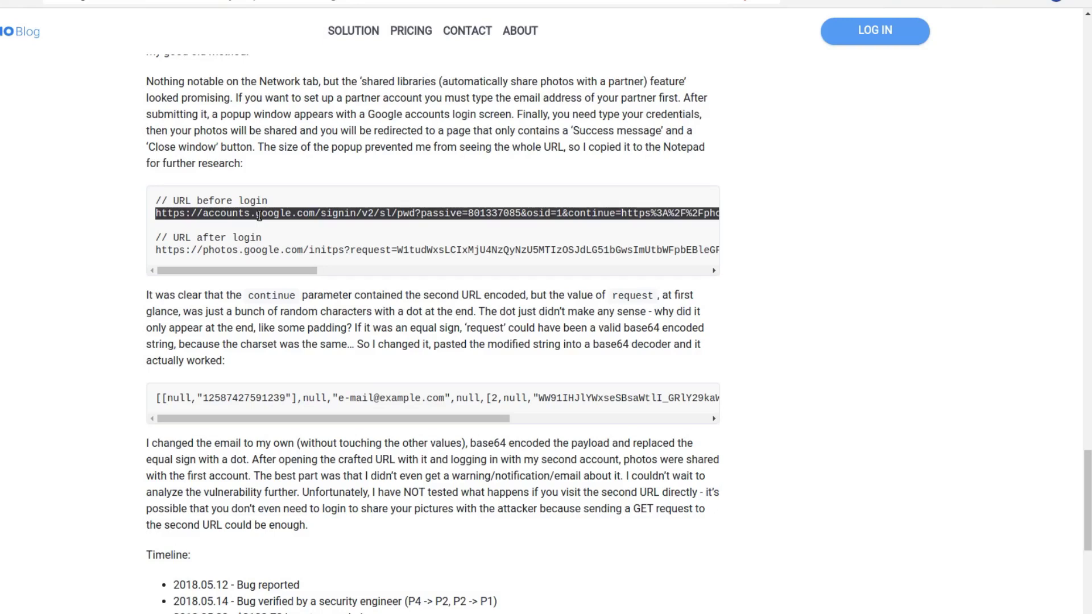
{"action": "double_click", "coordinate": [389, 398]}
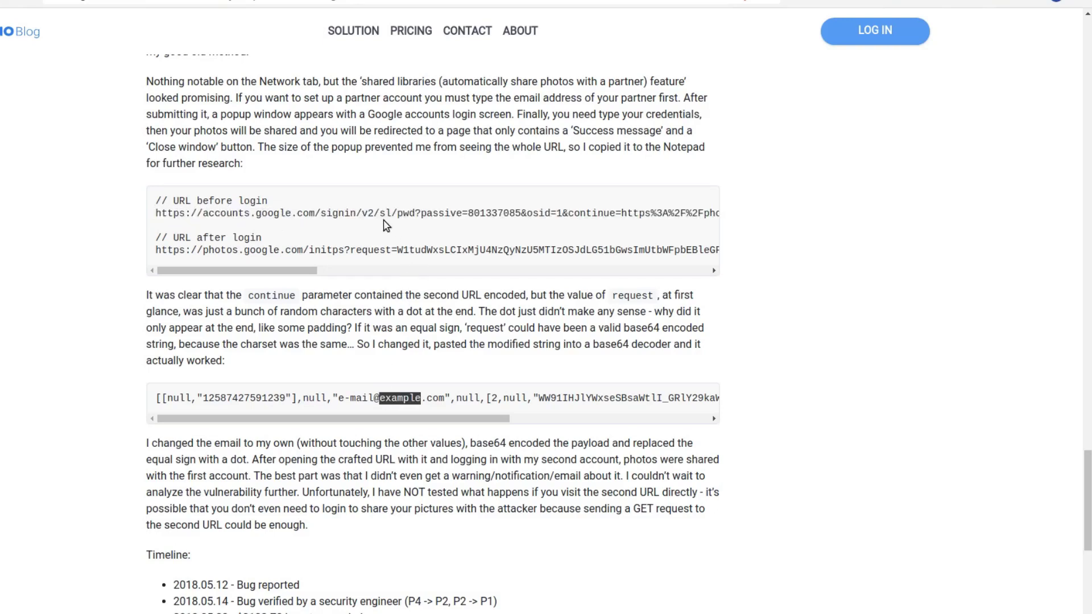
{"action": "triple_click", "coordinate": [364, 214]}
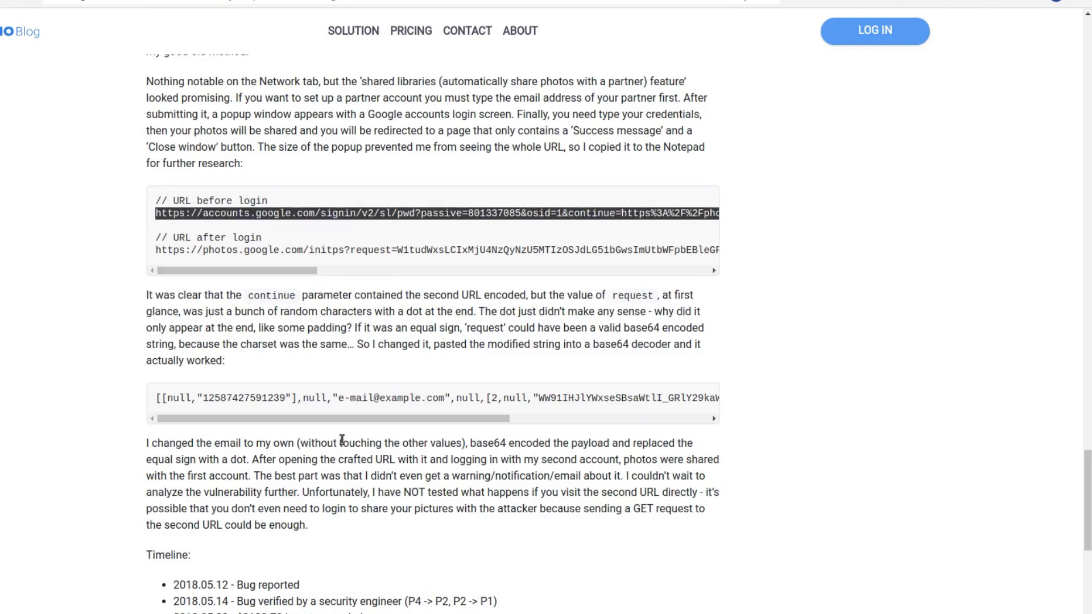
Scroll to the Timeline and highlight the $3133.70 bounty amount
{"action": "scroll", "coordinate": [347, 437], "scroll_direction": "down", "scroll_amount": 3}
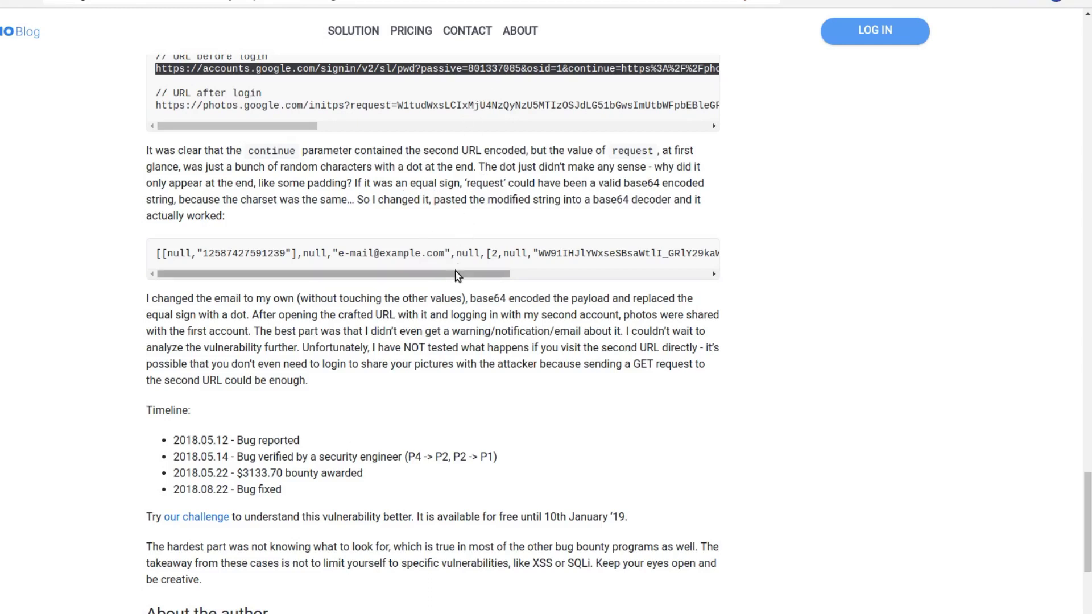
{"action": "scroll", "coordinate": [458, 276], "scroll_direction": "down", "scroll_amount": 2}
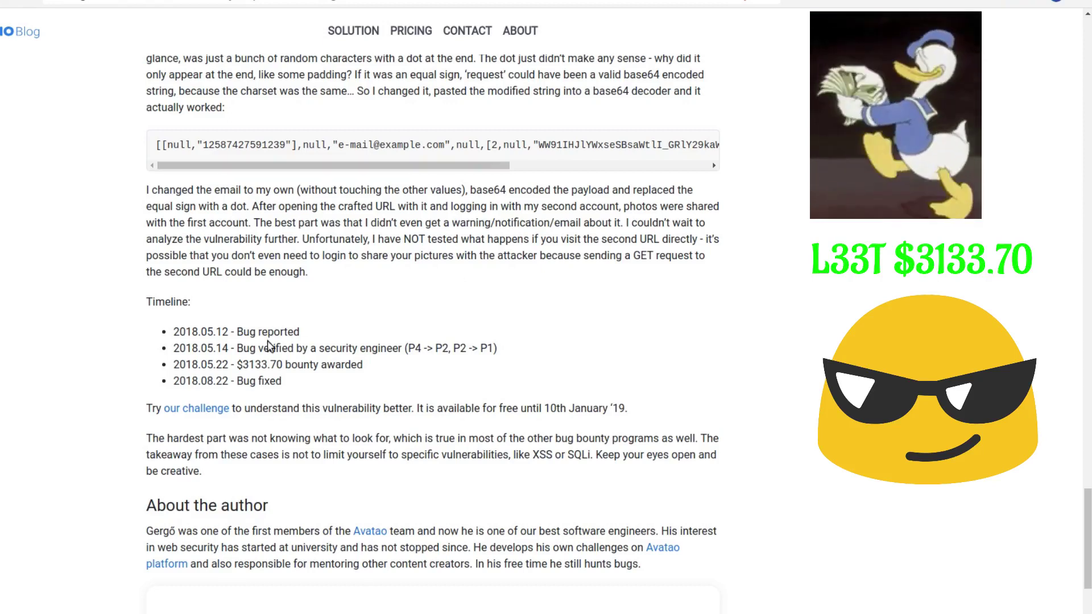
{"action": "left_click_drag", "start_coordinate": [241, 367], "coordinate": [281, 362]}
{"action": "left_click", "coordinate": [281, 361]}
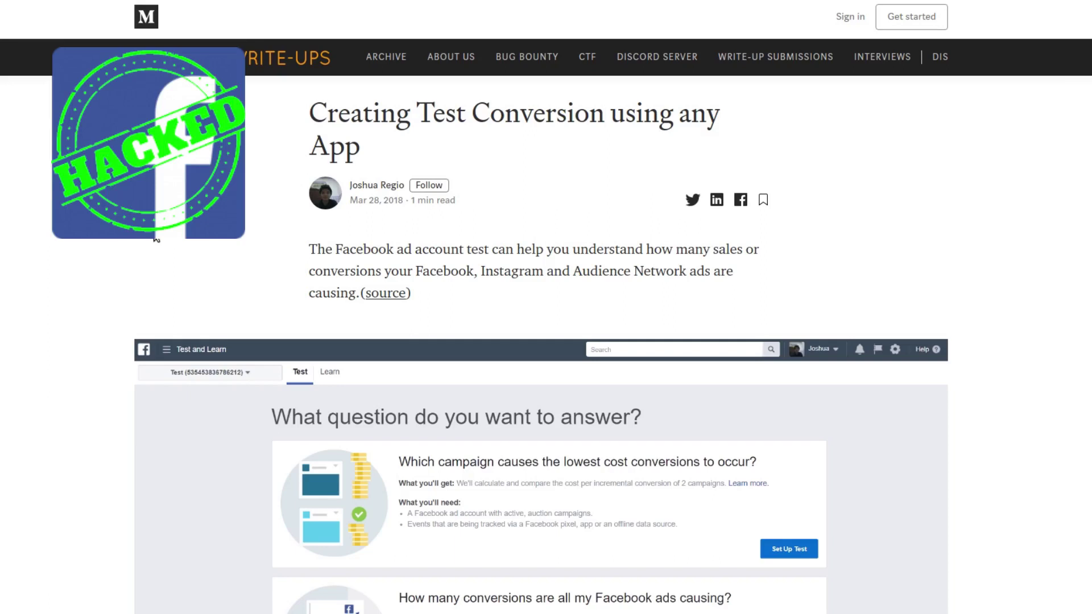
Scroll the Medium write-up past Description and Impact to its Reproduction Step list
{"action": "scroll", "coordinate": [156, 238], "scroll_direction": "down", "scroll_amount": 1}
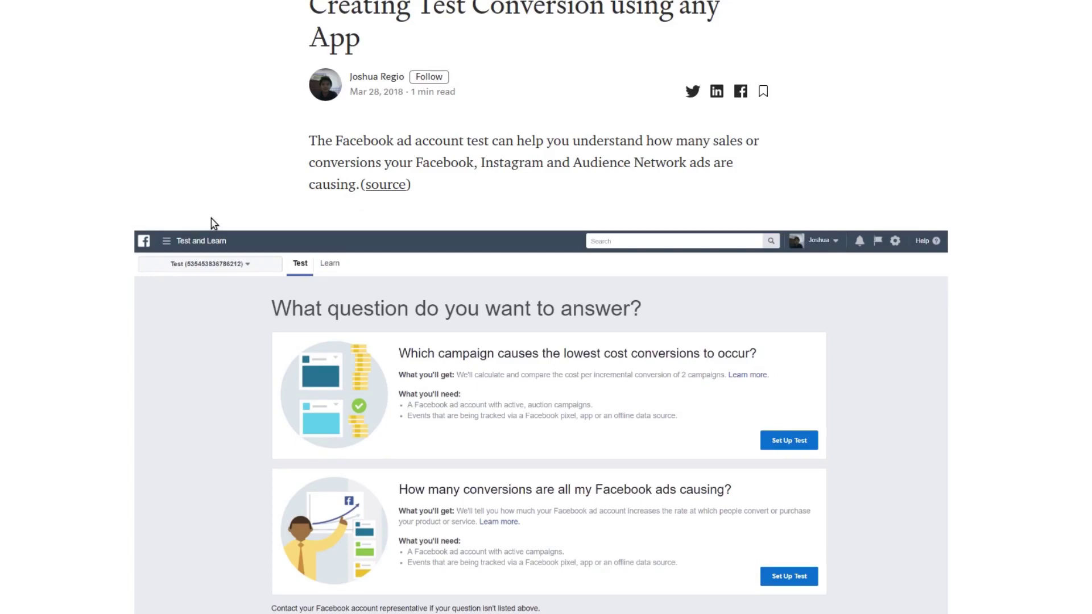
{"action": "scroll", "coordinate": [212, 222], "scroll_direction": "down", "scroll_amount": 1}
{"action": "scroll", "coordinate": [212, 220], "scroll_direction": "down", "scroll_amount": 1}
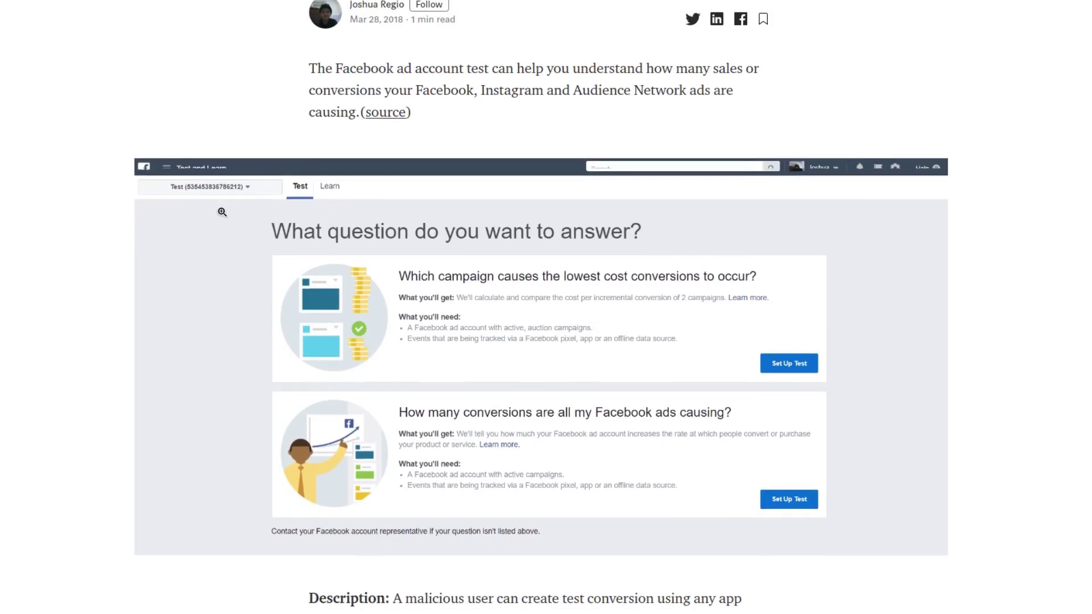
{"action": "scroll", "coordinate": [215, 214], "scroll_direction": "down", "scroll_amount": 2}
{"action": "scroll", "coordinate": [362, 467], "scroll_direction": "down", "scroll_amount": 5}
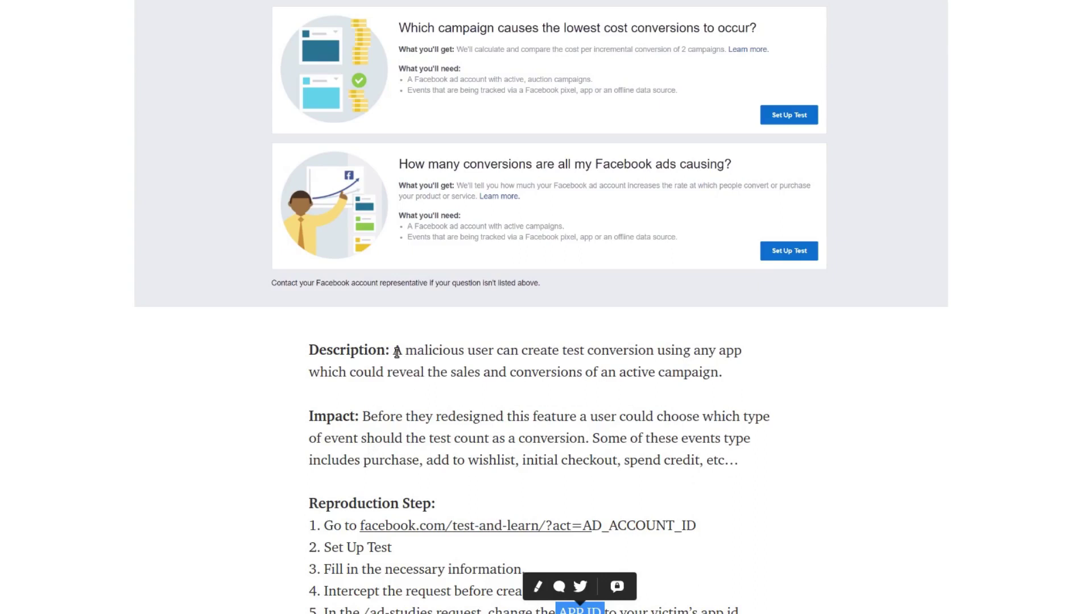
{"action": "scroll", "coordinate": [397, 352], "scroll_direction": "down", "scroll_amount": 4}
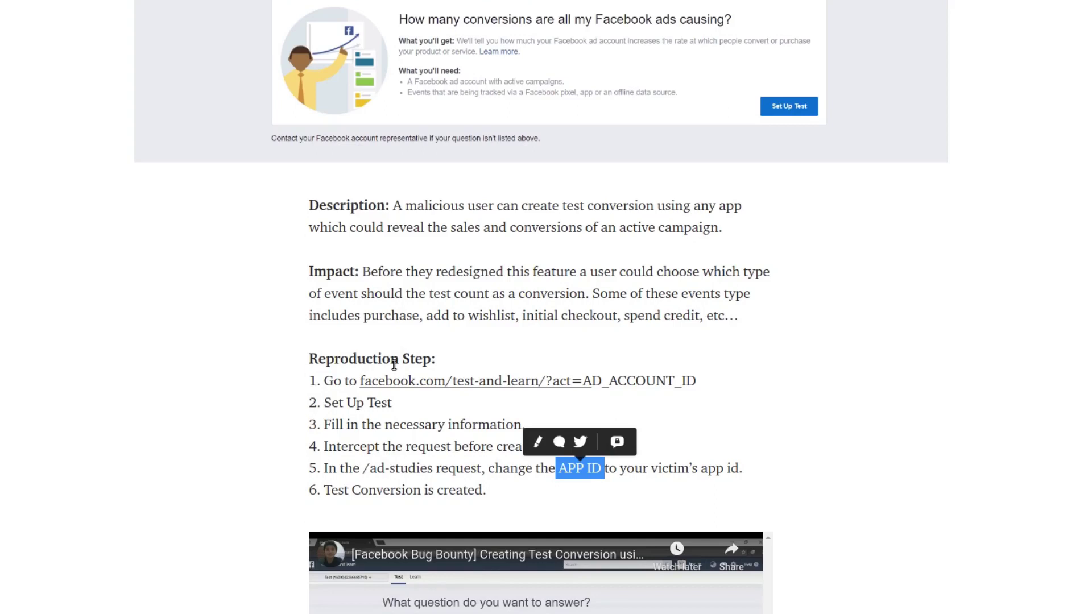
{"action": "scroll", "coordinate": [480, 400], "scroll_direction": "down", "scroll_amount": 1}
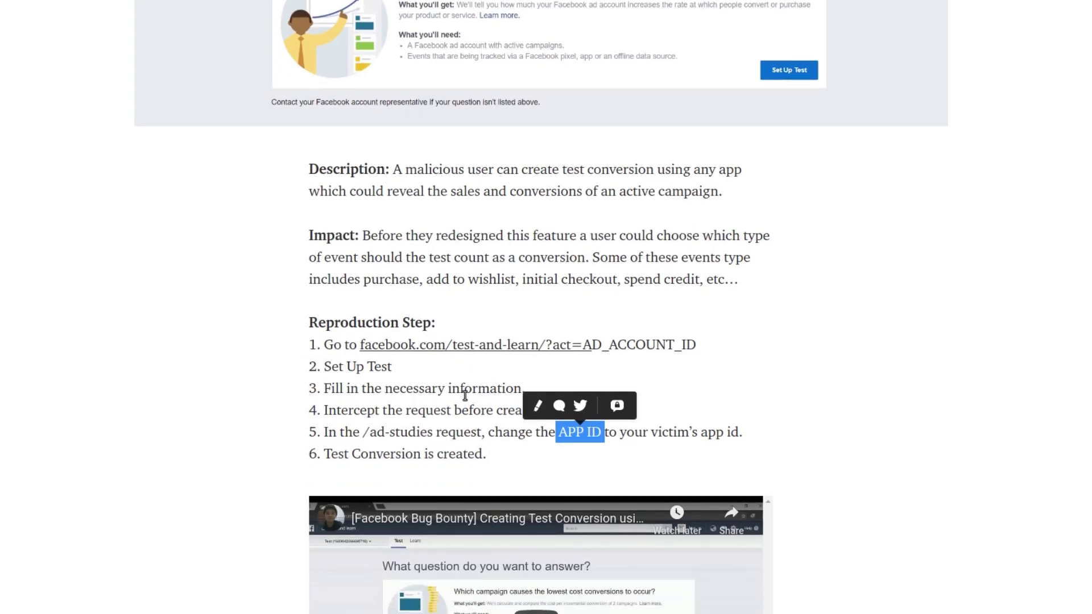
Highlight 'creating' in step 4, then /ad-studies and APP ID in step 5
{"action": "left_click", "coordinate": [464, 396]}
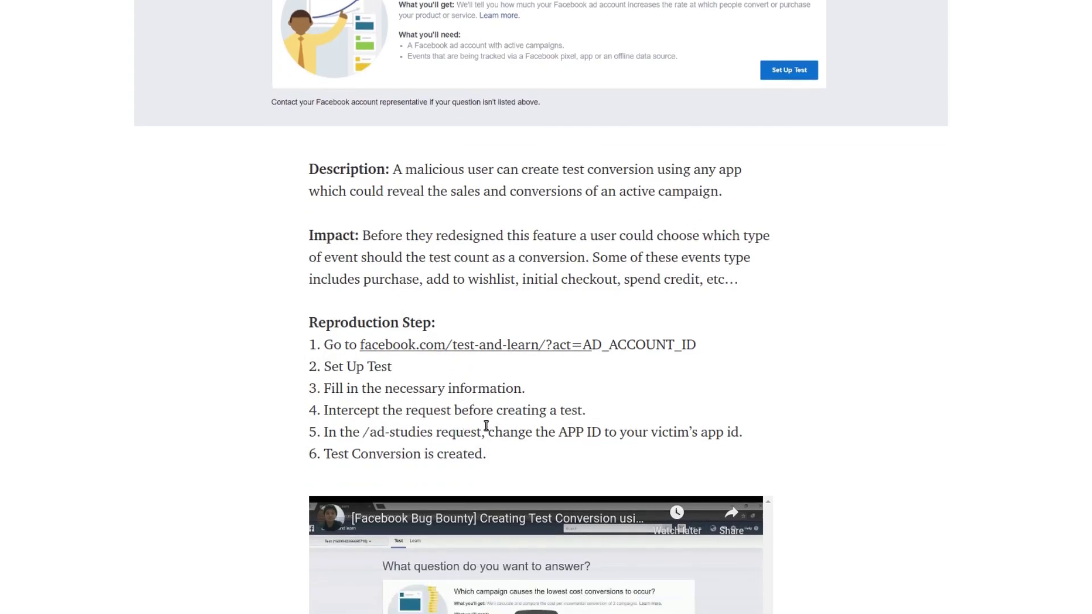
{"action": "double_click", "coordinate": [503, 413]}
{"action": "left_click", "coordinate": [504, 428]}
{"action": "left_click_drag", "start_coordinate": [431, 432], "coordinate": [365, 433]}
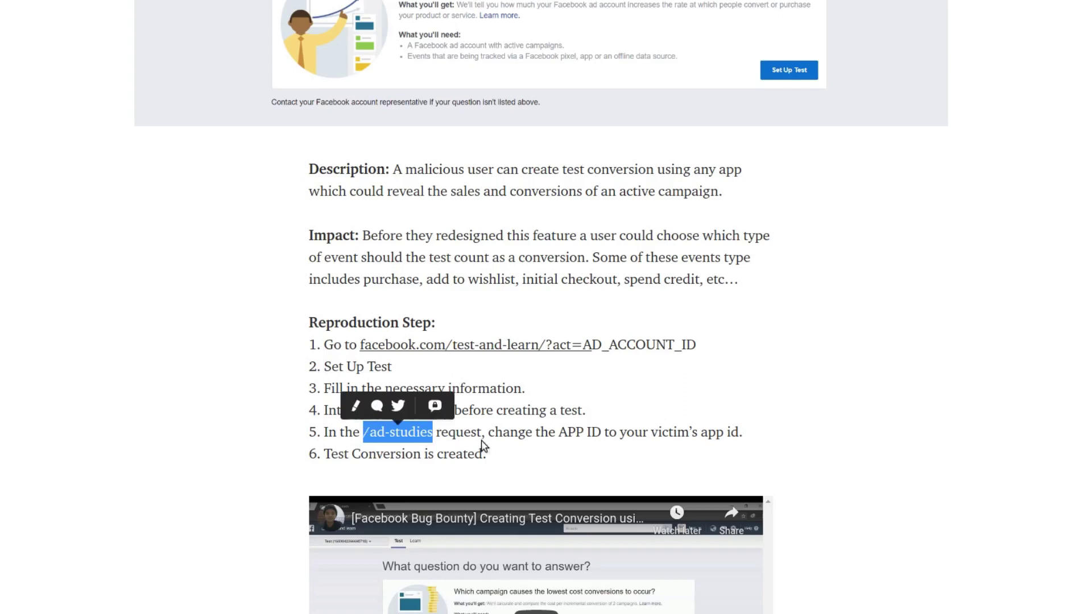
{"action": "left_click_drag", "start_coordinate": [556, 432], "coordinate": [601, 431]}
{"action": "left_click", "coordinate": [595, 431]}
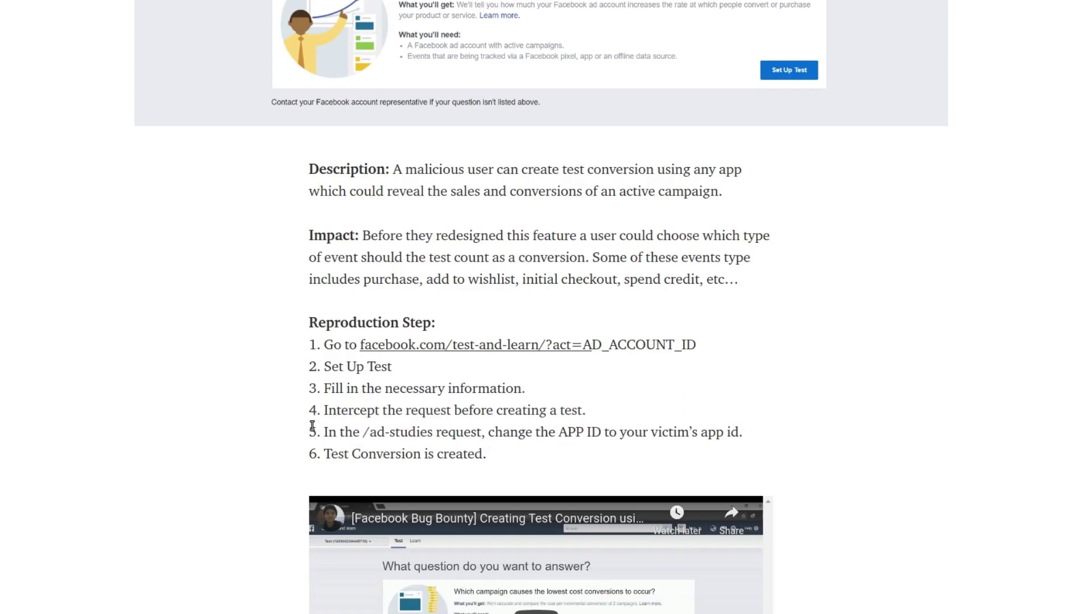
Scroll past the reproduction steps and demo video to the Timeline ending with the $3,000 bounty
{"action": "scroll", "coordinate": [298, 408], "scroll_direction": "down", "scroll_amount": 4}
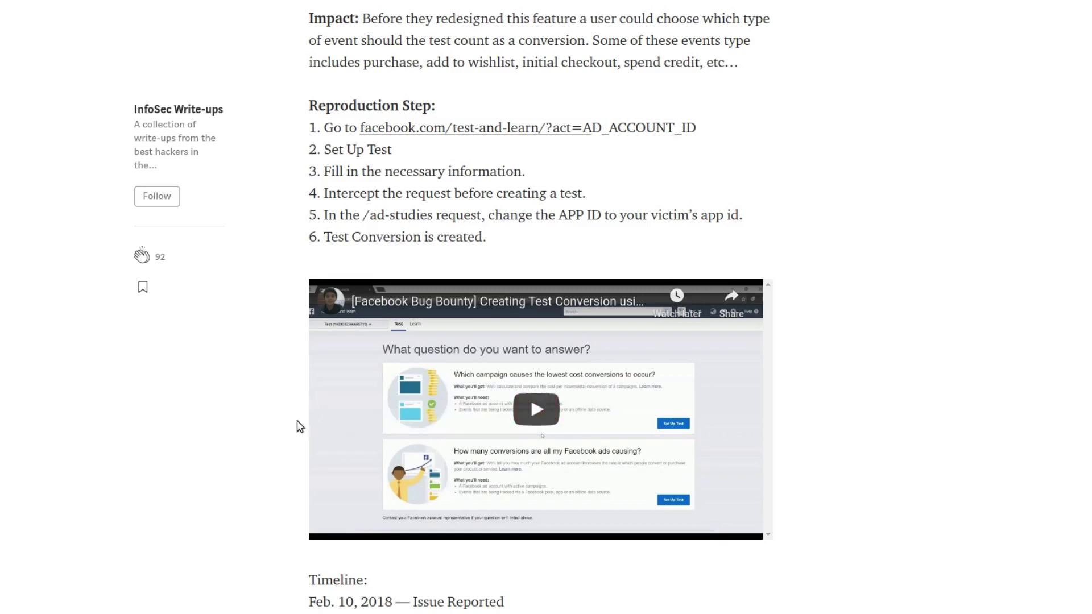
{"action": "scroll", "coordinate": [297, 426], "scroll_direction": "down", "scroll_amount": 3}
{"action": "scroll", "coordinate": [296, 421], "scroll_direction": "down", "scroll_amount": 1}
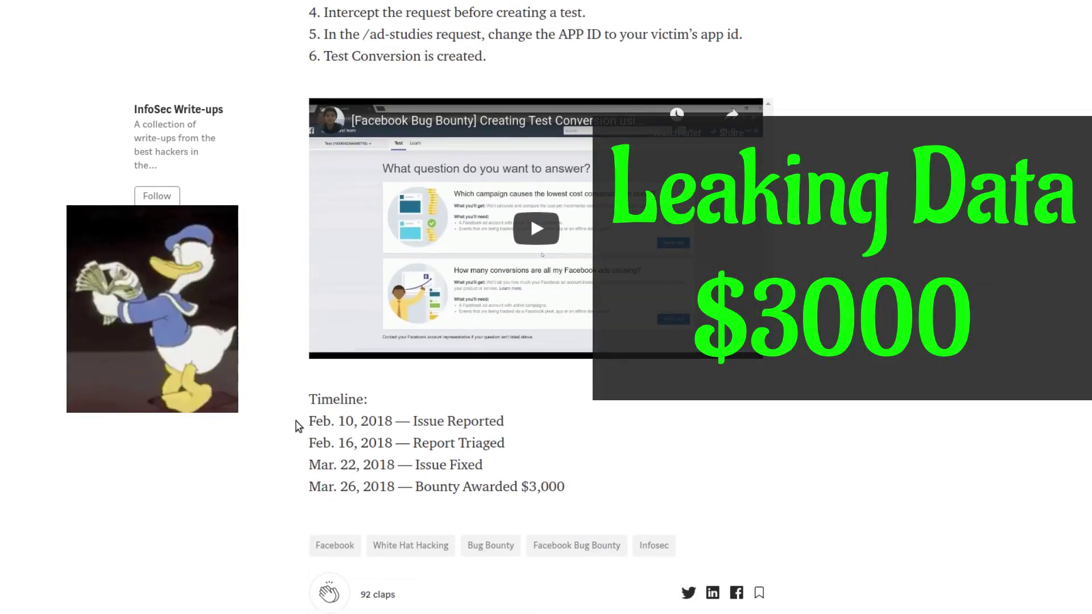
{"action": "scroll", "coordinate": [296, 421], "scroll_direction": "up", "scroll_amount": 1}
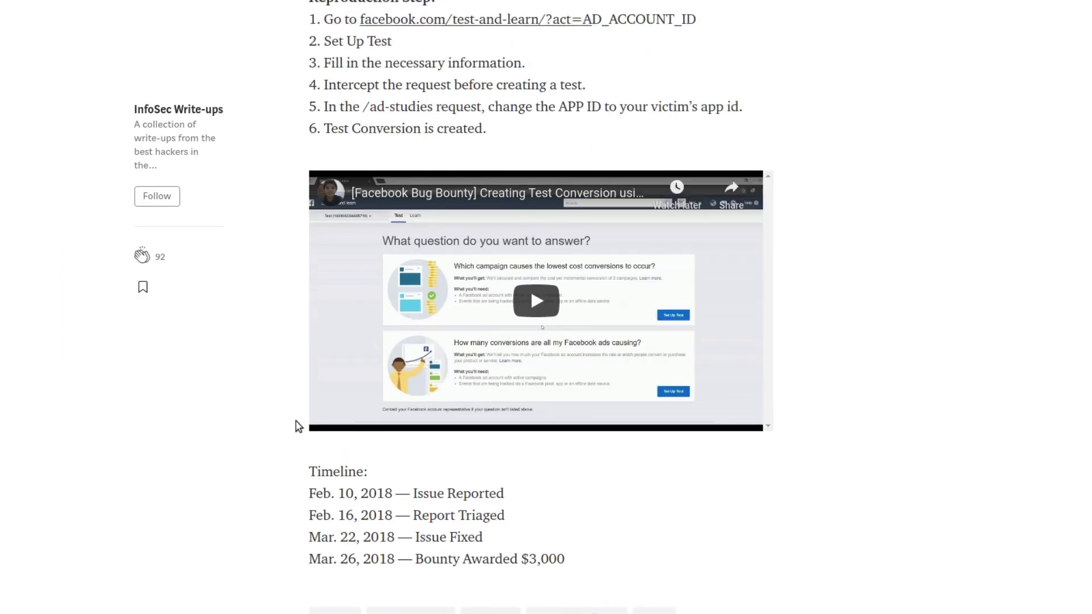
{"action": "scroll", "coordinate": [296, 421], "scroll_direction": "up", "scroll_amount": 2}
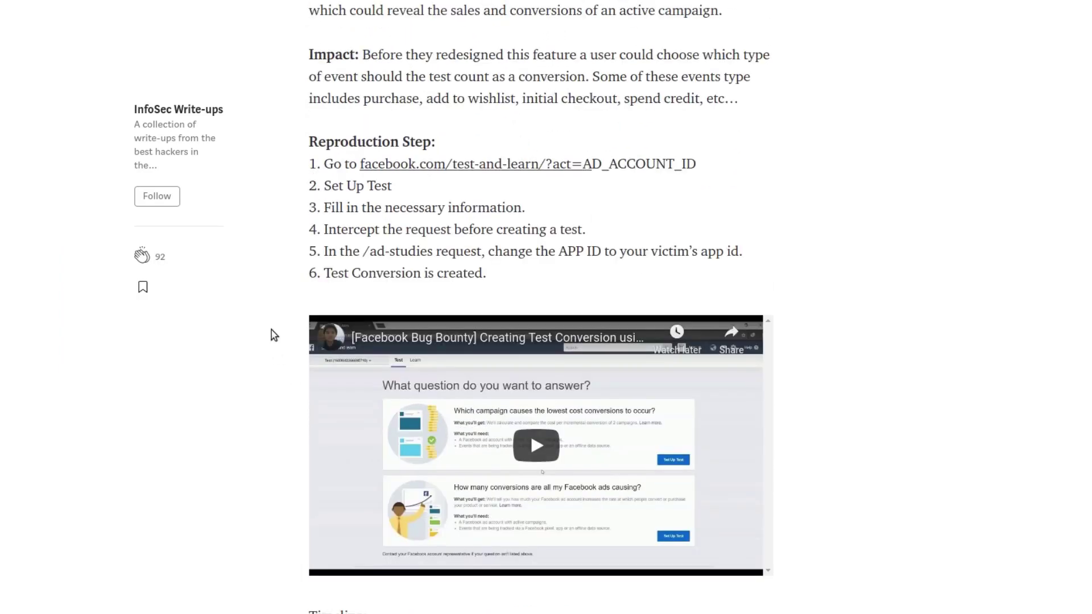
{"action": "scroll", "coordinate": [274, 319], "scroll_direction": "down", "scroll_amount": 3}
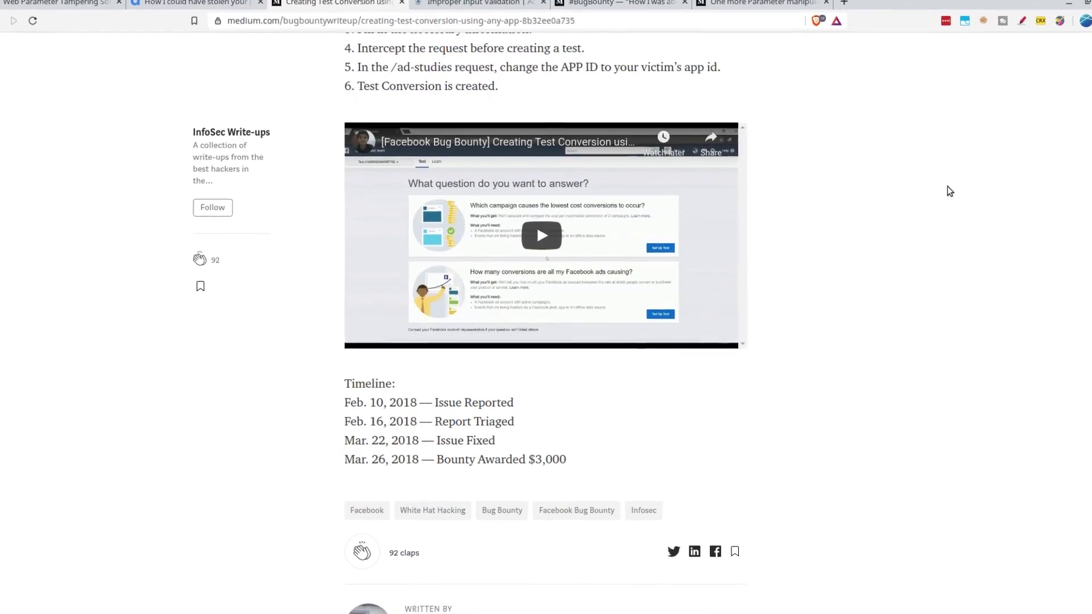
Switch to the Snapchat SMS write-up and scroll to the download_sms request URL with cid=
{"action": "key", "text": "ctrl+Tab"}
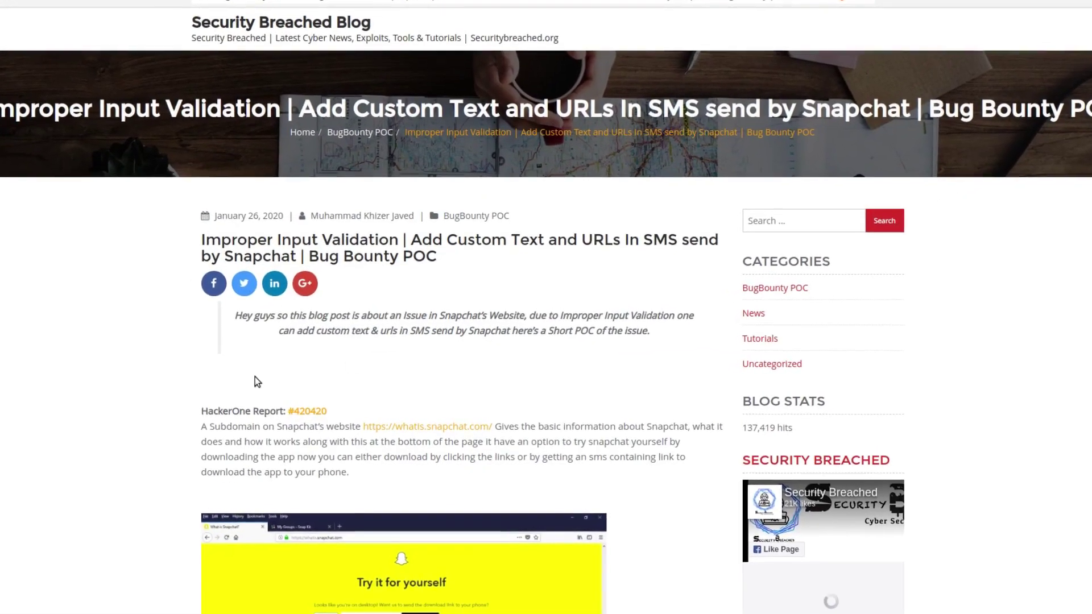
{"action": "scroll", "coordinate": [239, 387], "scroll_direction": "down", "scroll_amount": 2}
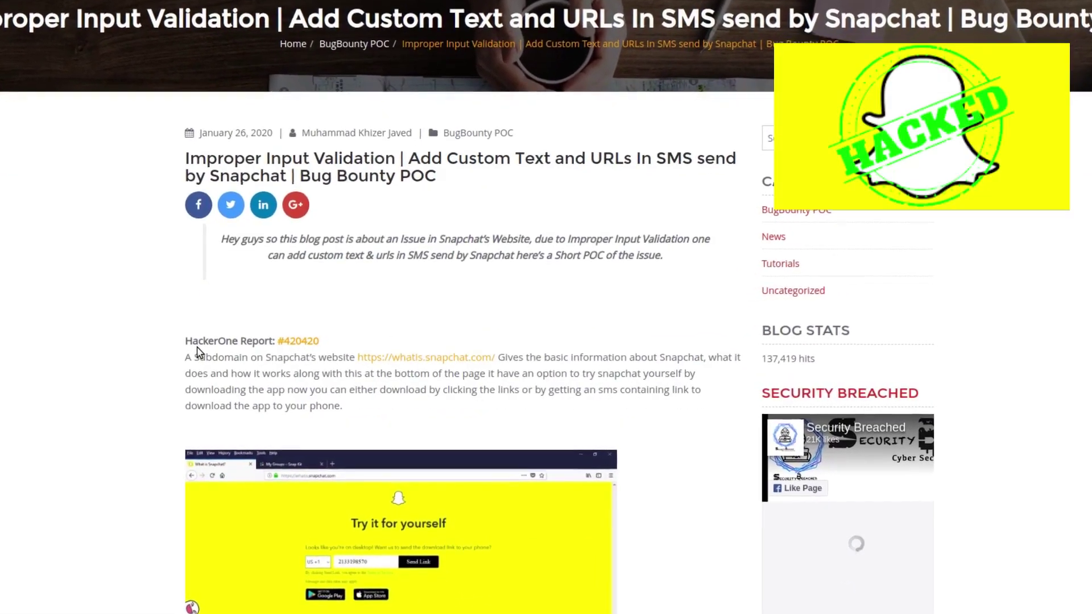
{"action": "scroll", "coordinate": [190, 348], "scroll_direction": "down", "scroll_amount": 2}
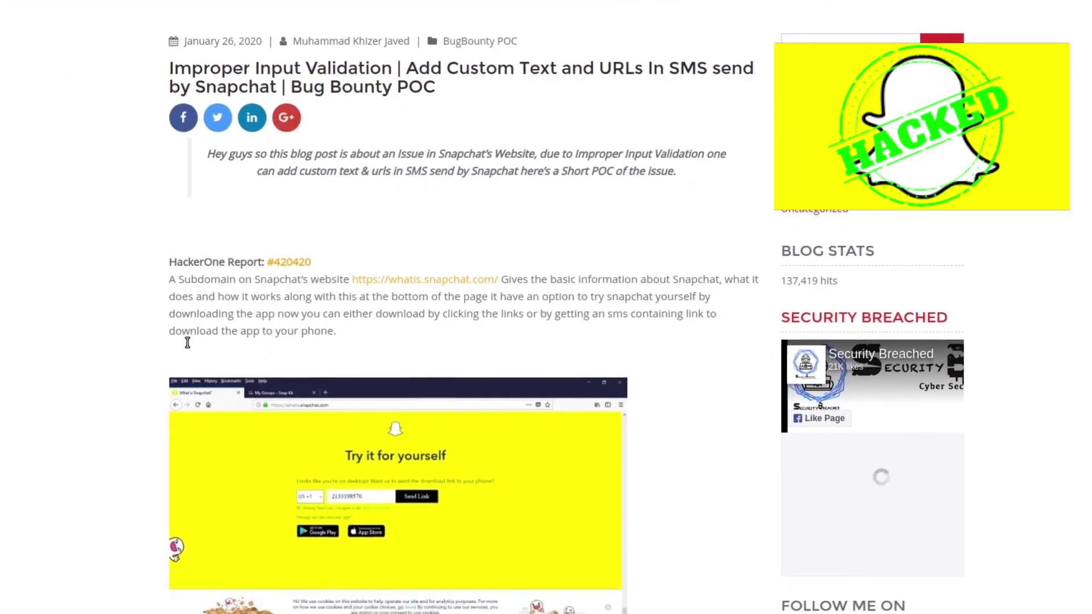
{"action": "scroll", "coordinate": [152, 329], "scroll_direction": "down", "scroll_amount": 2}
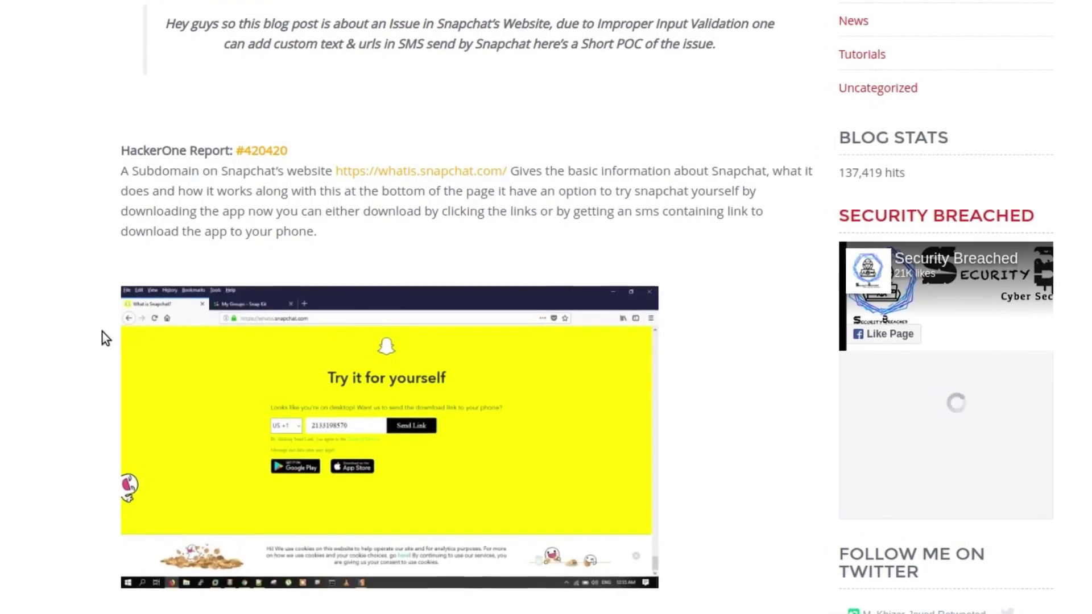
{"action": "scroll", "coordinate": [103, 333], "scroll_direction": "down", "scroll_amount": 2}
{"action": "scroll", "coordinate": [96, 331], "scroll_direction": "down", "scroll_amount": 3}
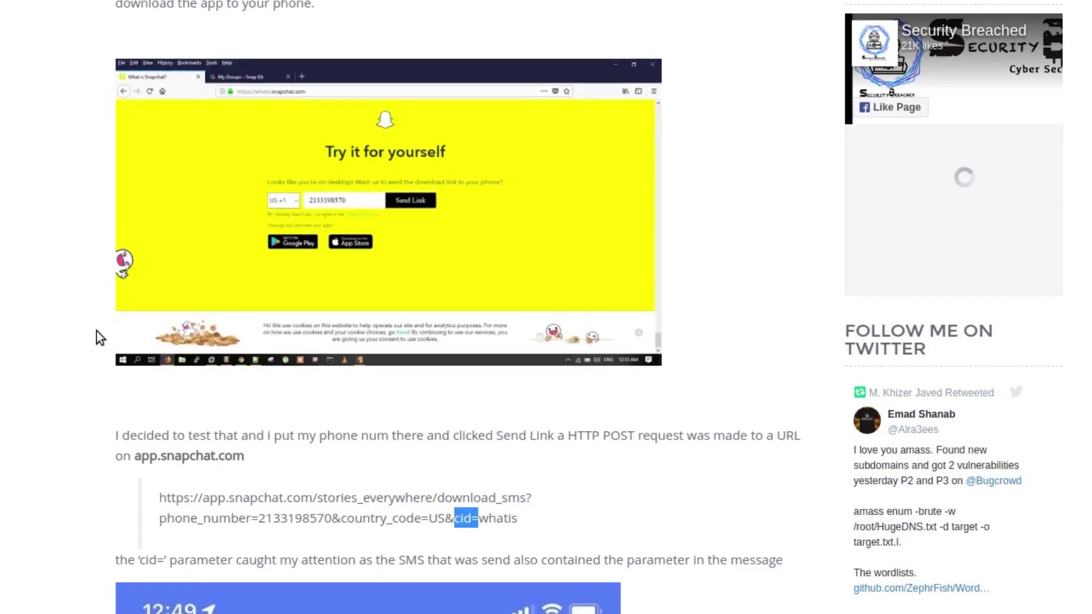
{"action": "scroll", "coordinate": [97, 330], "scroll_direction": "down", "scroll_amount": 2}
{"action": "scroll", "coordinate": [96, 329], "scroll_direction": "down", "scroll_amount": 2}
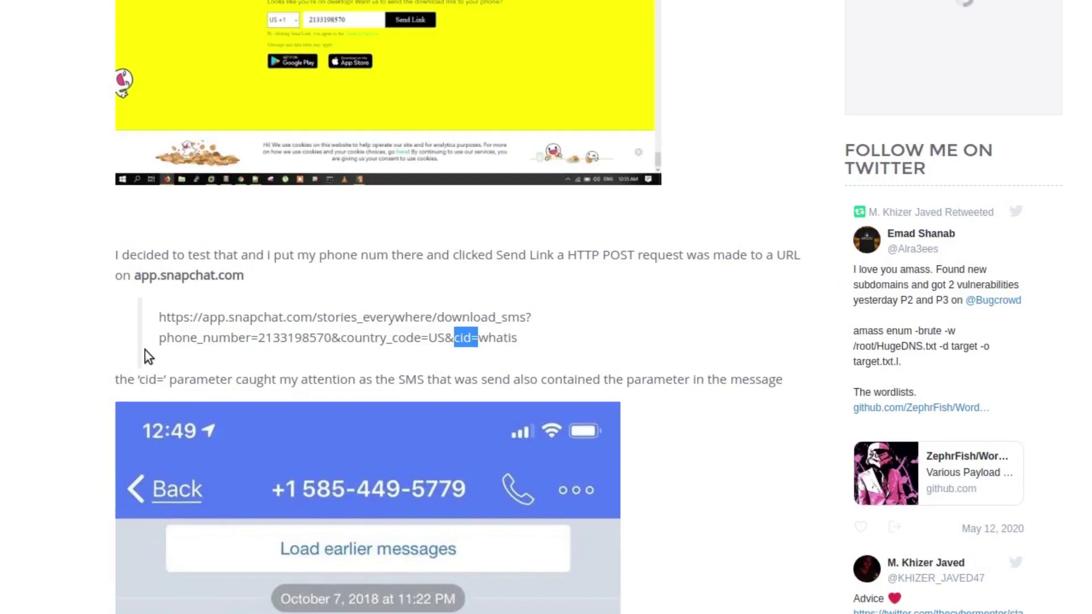
Highlight Snapchat's 'send download link to your phone' offer and focus the Phone number field
{"action": "scroll", "coordinate": [162, 349], "scroll_direction": "up", "scroll_amount": 1}
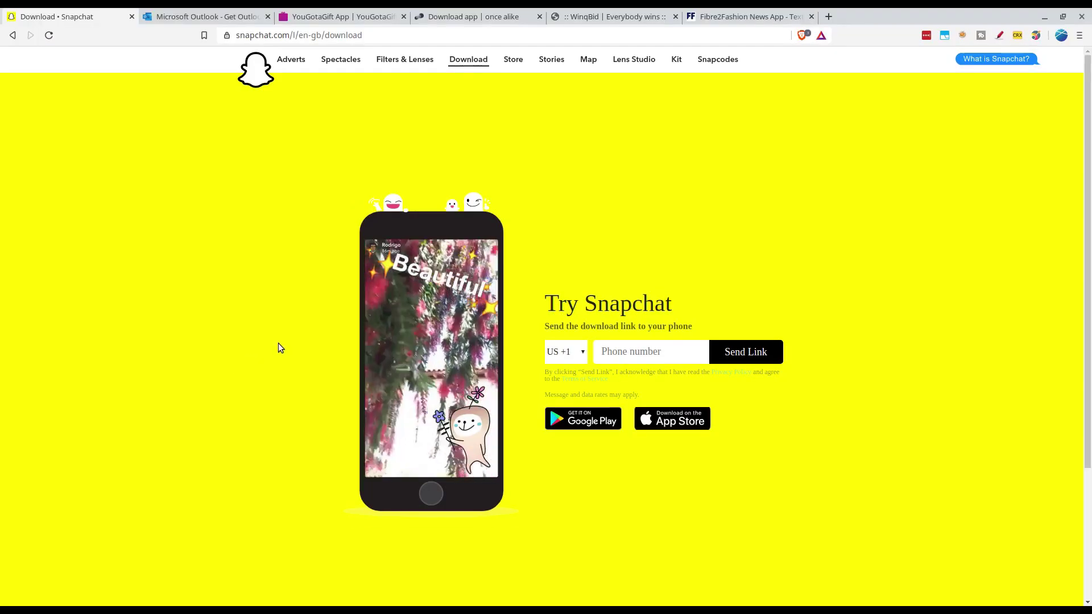
{"action": "left_click_drag", "start_coordinate": [582, 324], "coordinate": [704, 335]}
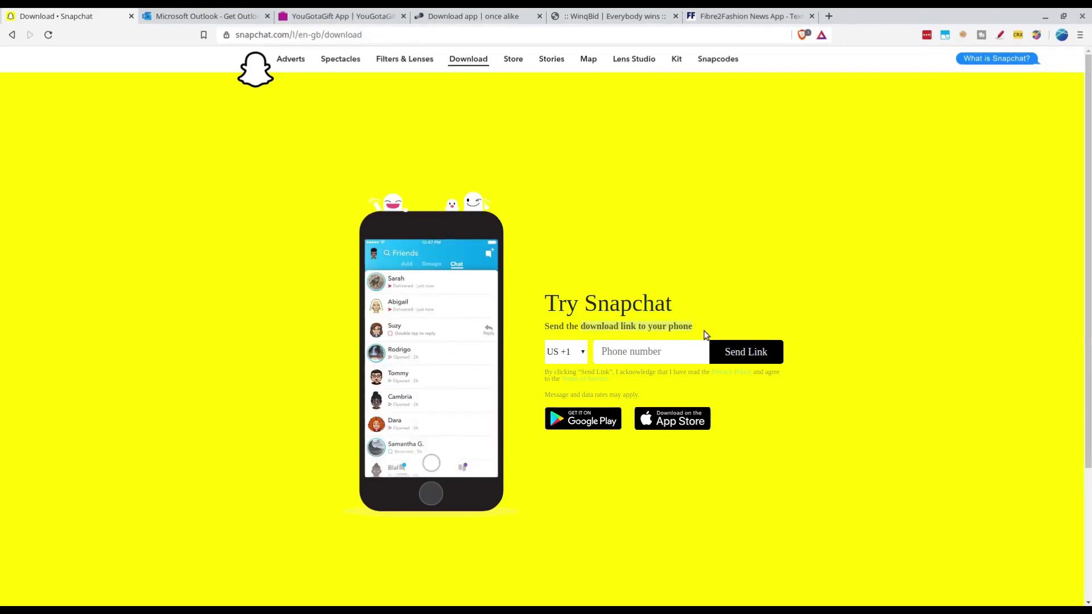
{"action": "left_click", "coordinate": [637, 348]}
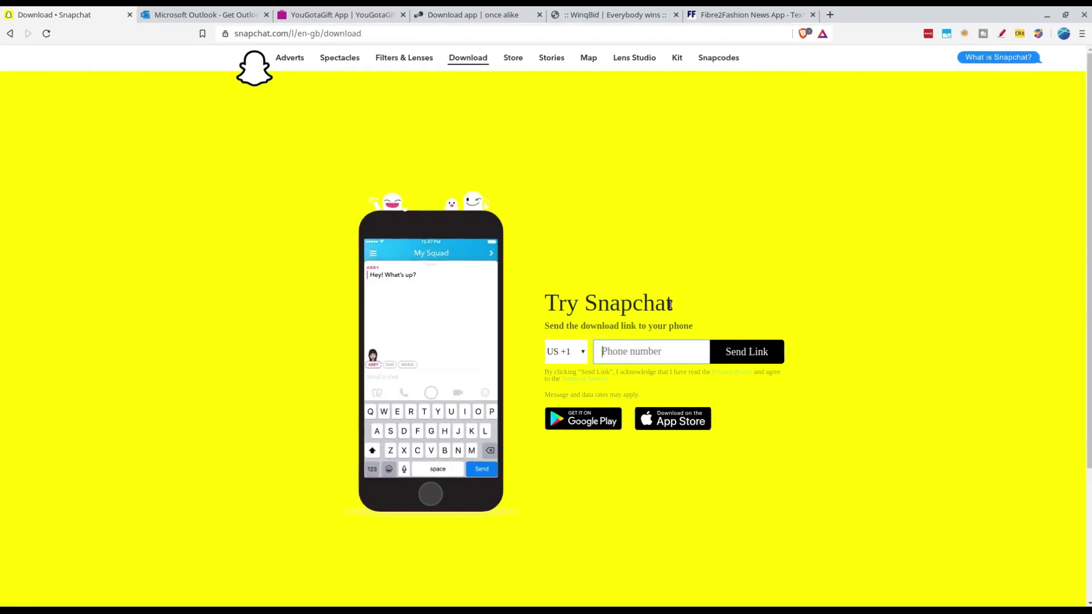
Cycle through the Outlook, YouGotaGift and Fibre2Fashion download-link pages, then return
{"action": "key", "text": "ctrl+Tab"}
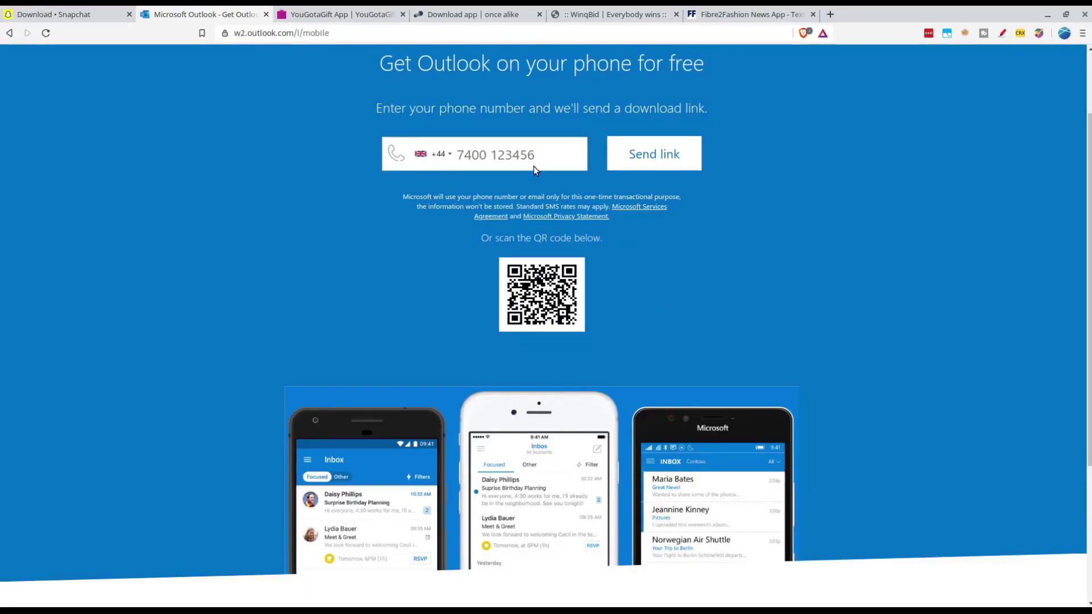
{"action": "key", "text": "ctrl+Tab"}
{"action": "key", "text": "ctrl+Tab"}
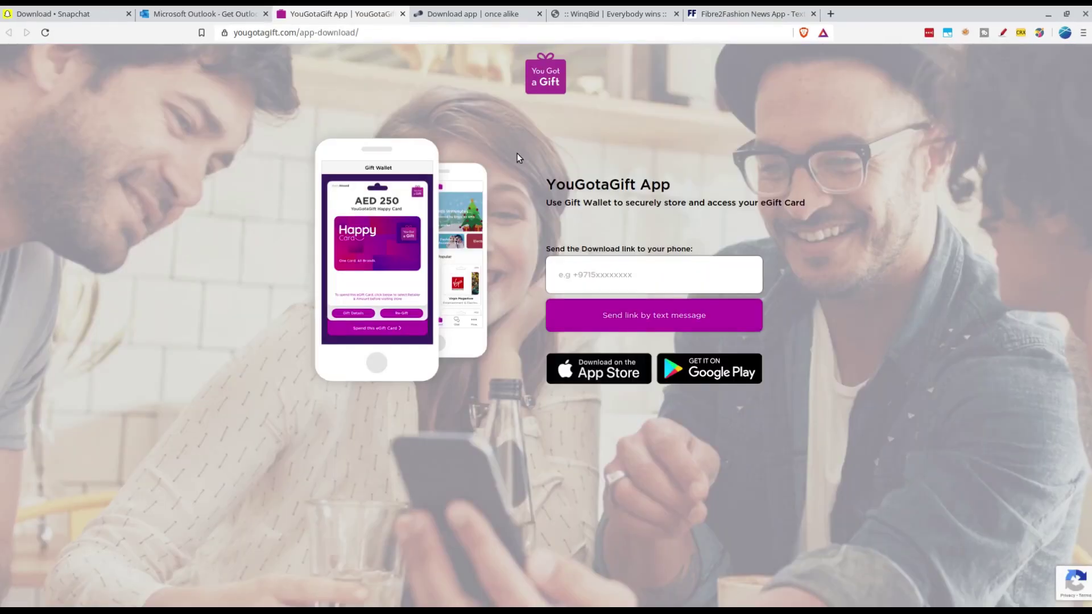
{"action": "key", "text": "ctrl+Tab"}
{"action": "key", "text": "ctrl+Tab"}
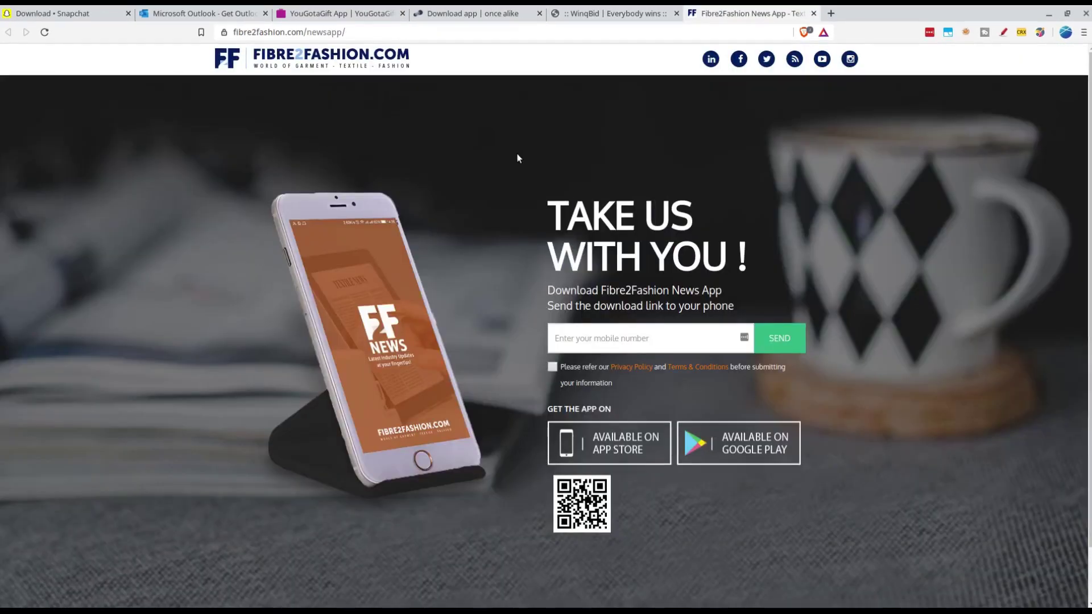
{"action": "key", "text": "ctrl+Tab"}
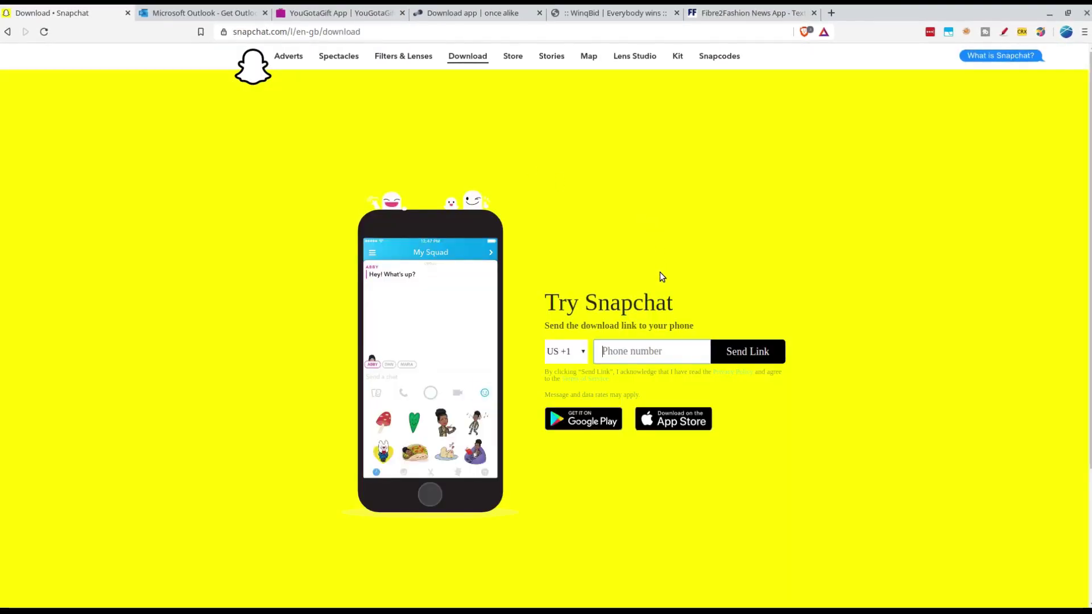
{"action": "key", "text": "alt+Tab"}
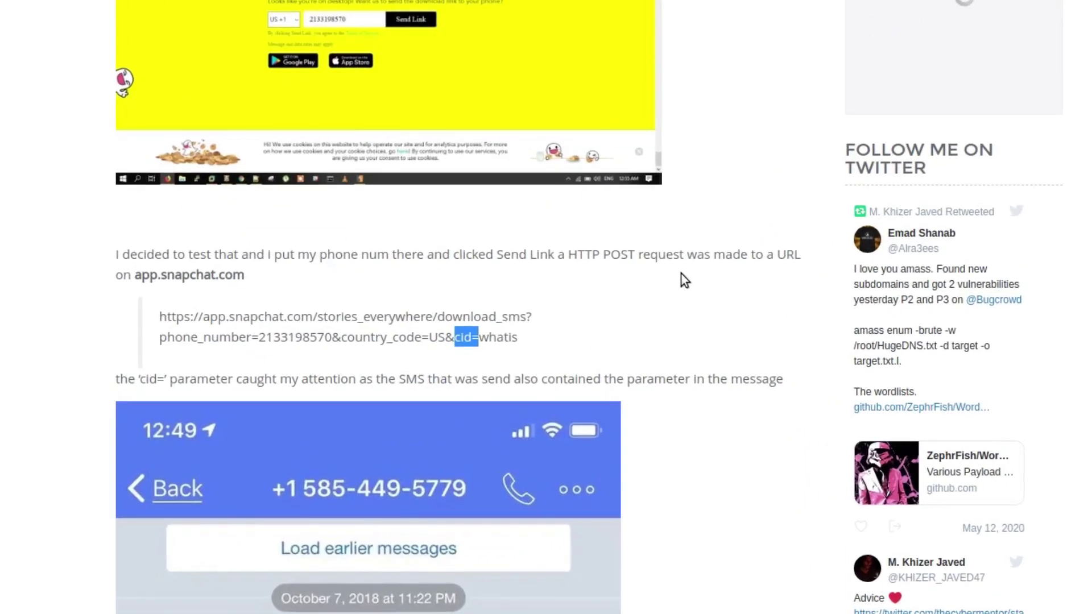
Read through the injected-text SMS and HacKerOne.com popup screenshots, then move to the payment price article
{"action": "scroll", "coordinate": [681, 273], "scroll_direction": "down", "scroll_amount": 2}
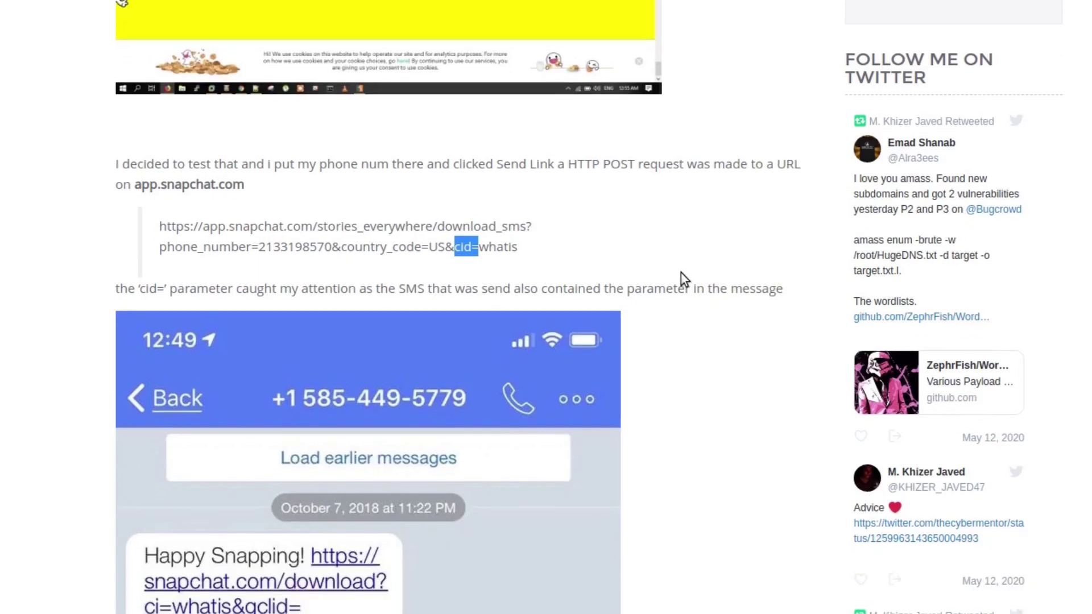
{"action": "scroll", "coordinate": [681, 273], "scroll_direction": "down", "scroll_amount": 4}
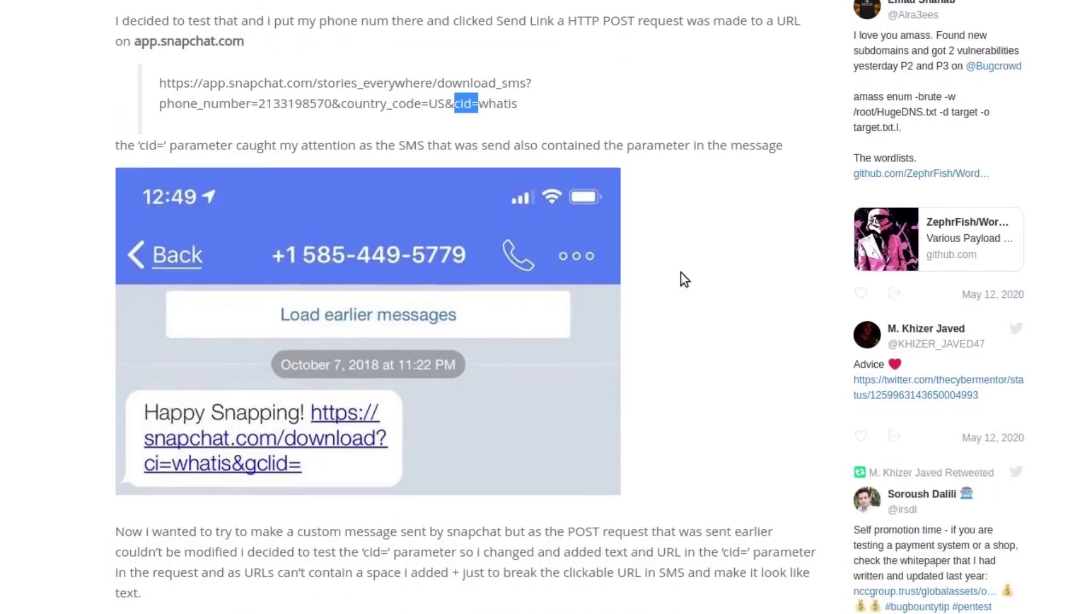
{"action": "scroll", "coordinate": [681, 273], "scroll_direction": "down", "scroll_amount": 3}
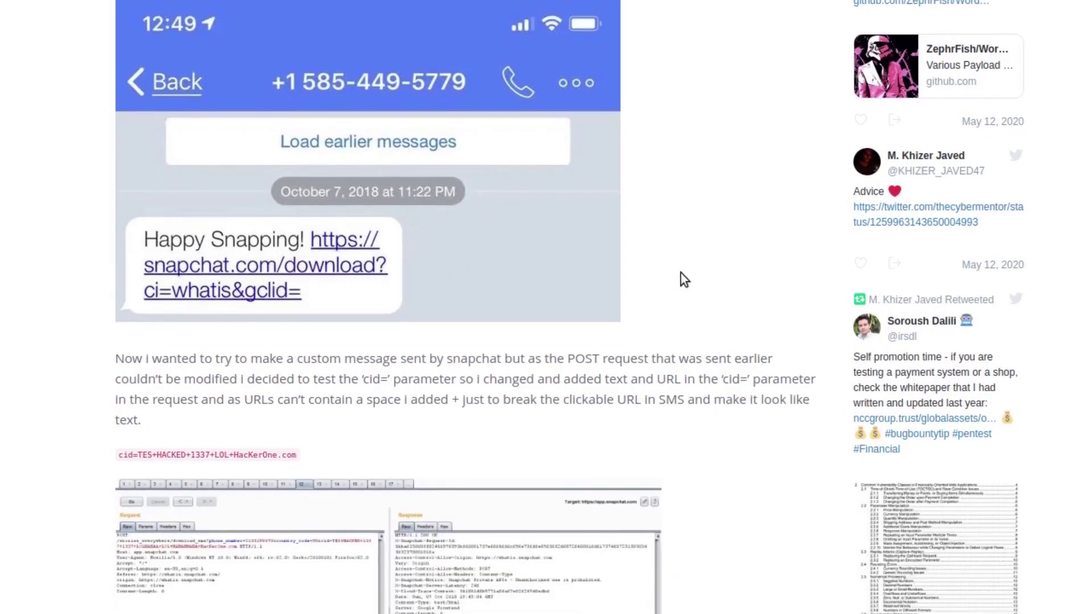
{"action": "scroll", "coordinate": [680, 273], "scroll_direction": "down", "scroll_amount": 4}
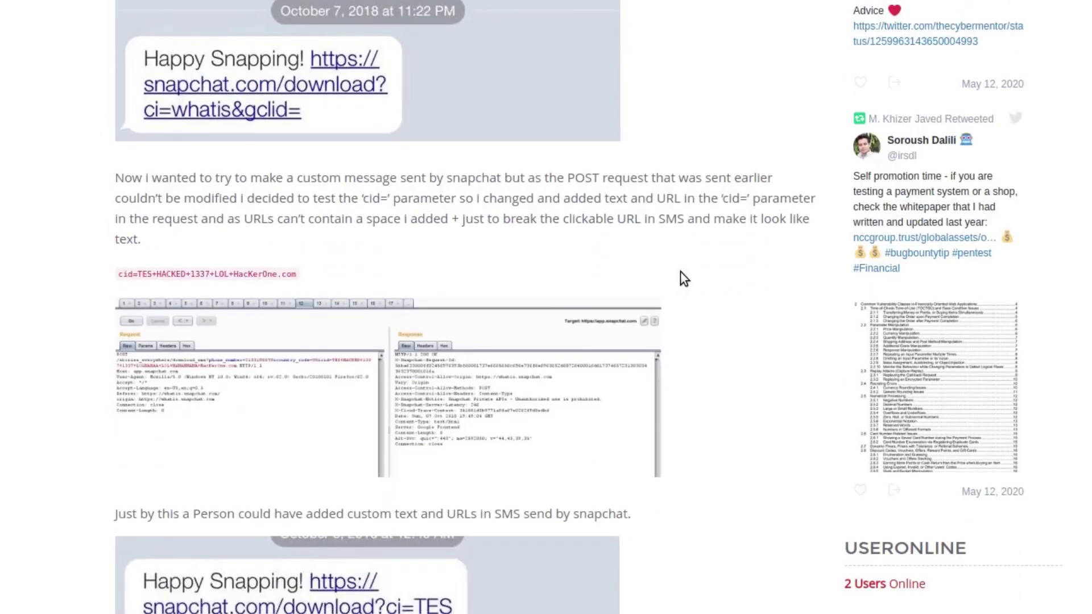
{"action": "scroll", "coordinate": [644, 264], "scroll_direction": "down", "scroll_amount": 4}
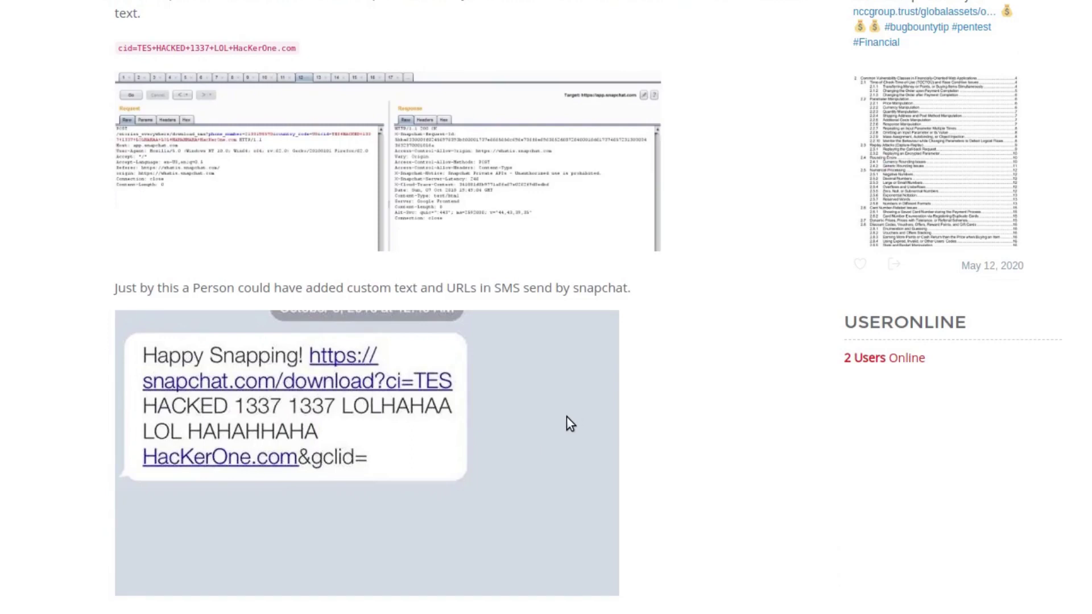
{"action": "scroll", "coordinate": [570, 423], "scroll_direction": "down", "scroll_amount": 4}
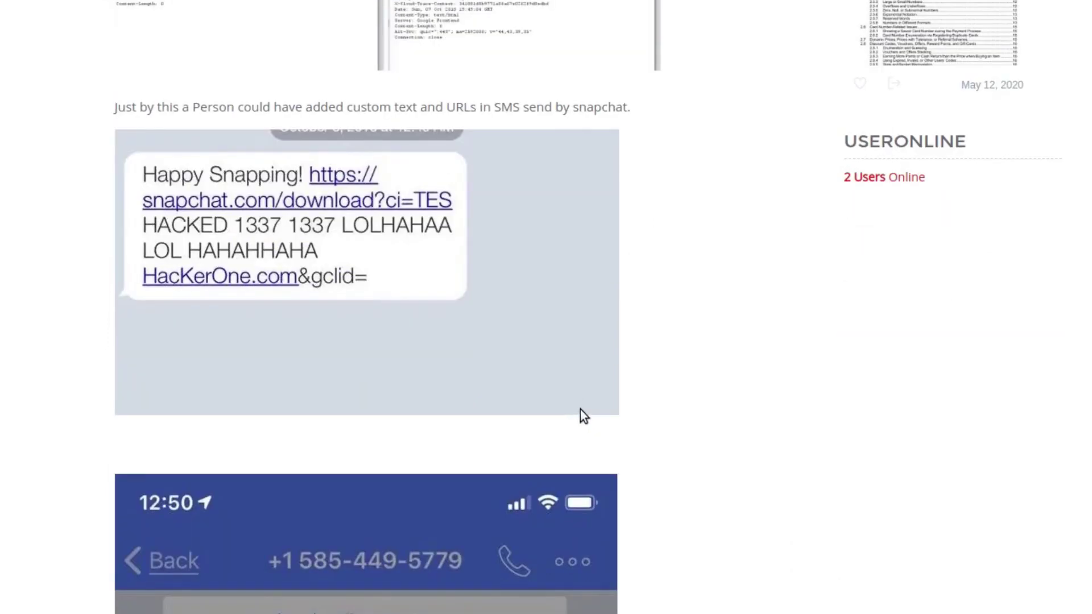
{"action": "scroll", "coordinate": [588, 404], "scroll_direction": "down", "scroll_amount": 9}
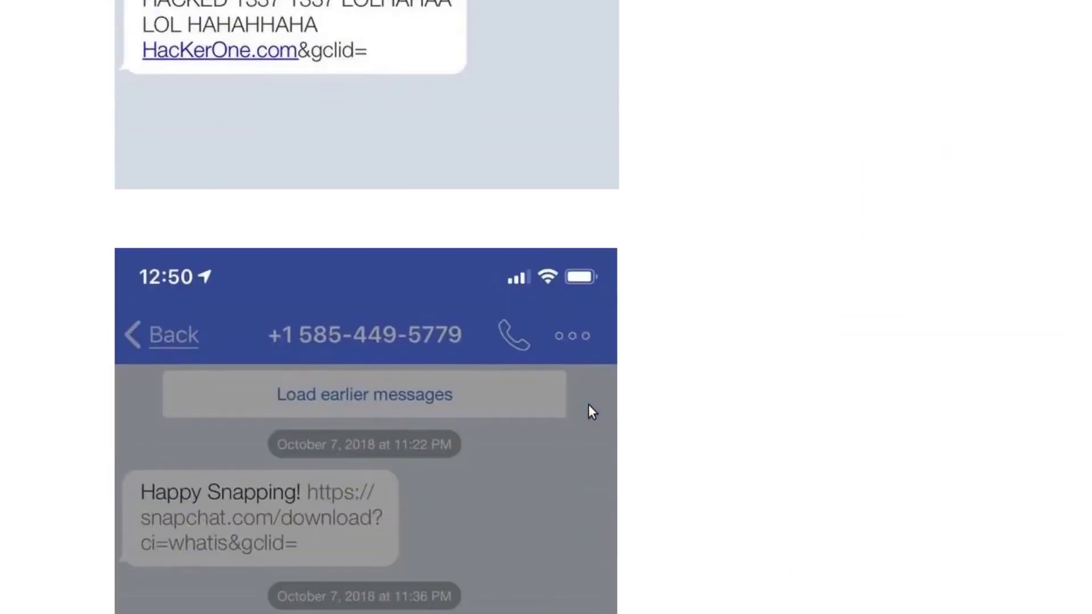
{"action": "scroll", "coordinate": [588, 404], "scroll_direction": "down", "scroll_amount": 3}
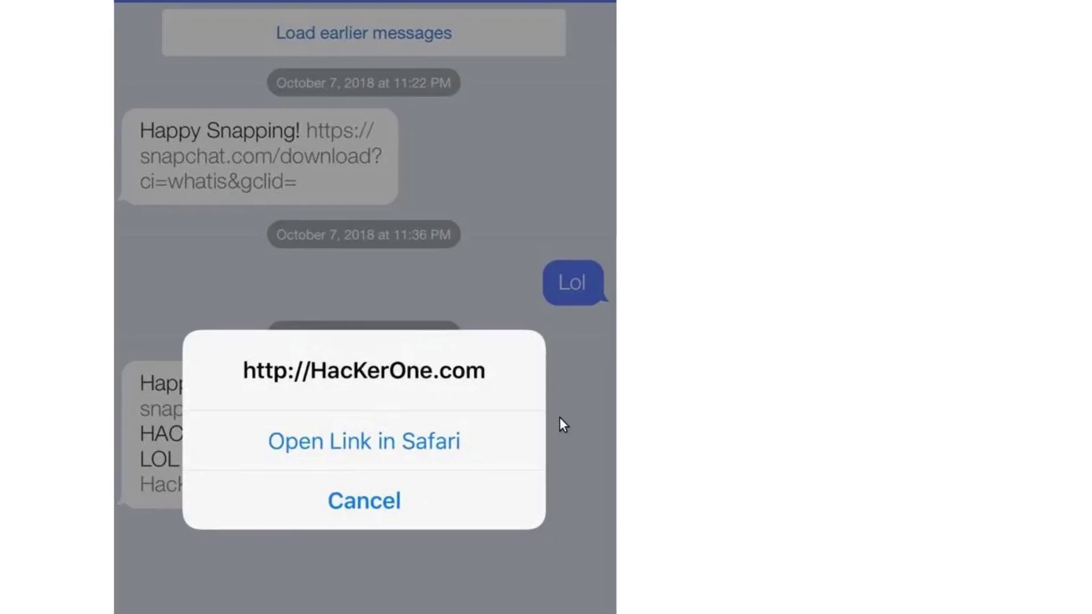
{"action": "scroll", "coordinate": [559, 417], "scroll_direction": "down", "scroll_amount": 4}
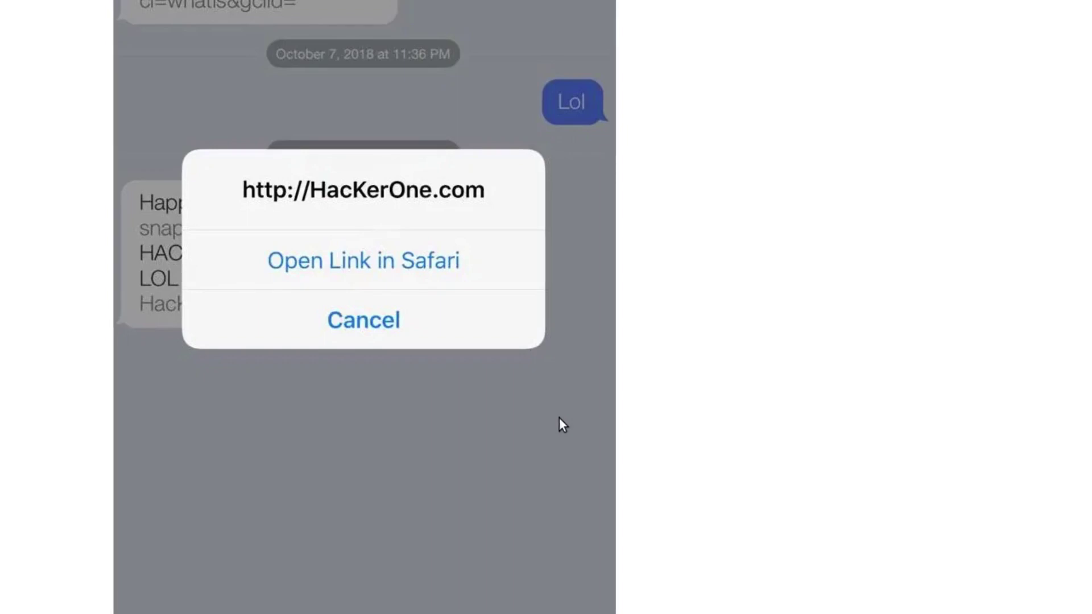
{"action": "scroll", "coordinate": [558, 418], "scroll_direction": "down", "scroll_amount": 6}
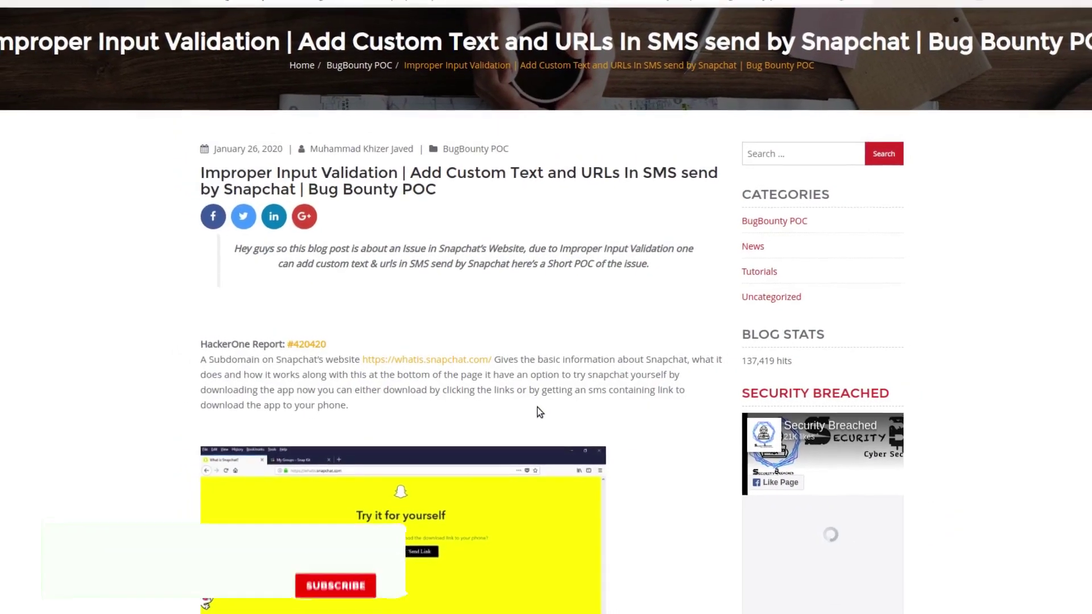
{"action": "scroll", "coordinate": [545, 396], "scroll_direction": "down", "scroll_amount": 1}
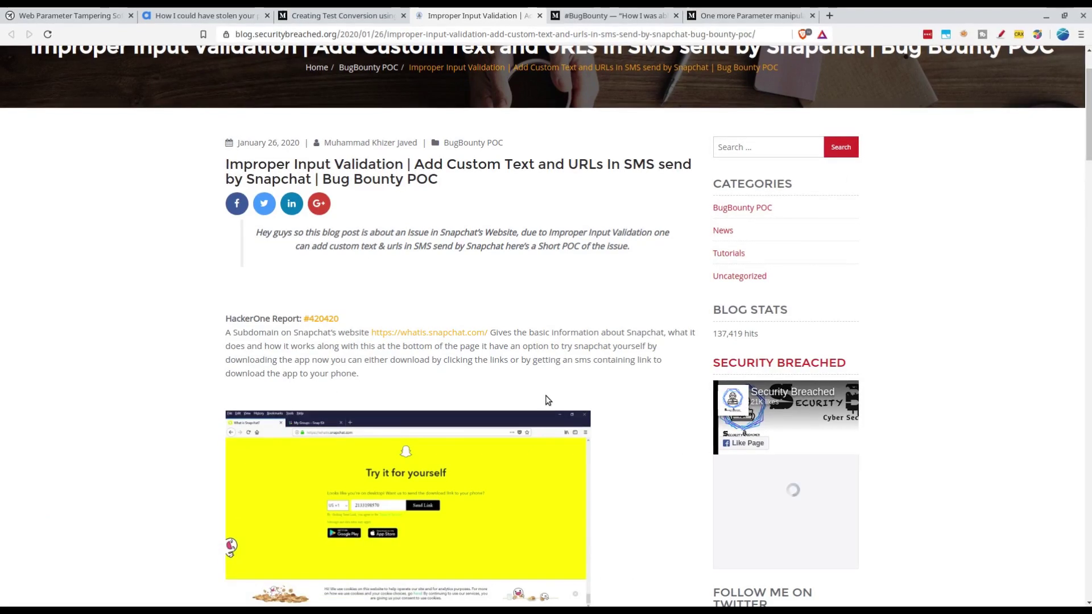
{"action": "key", "text": "ctrl+Tab"}
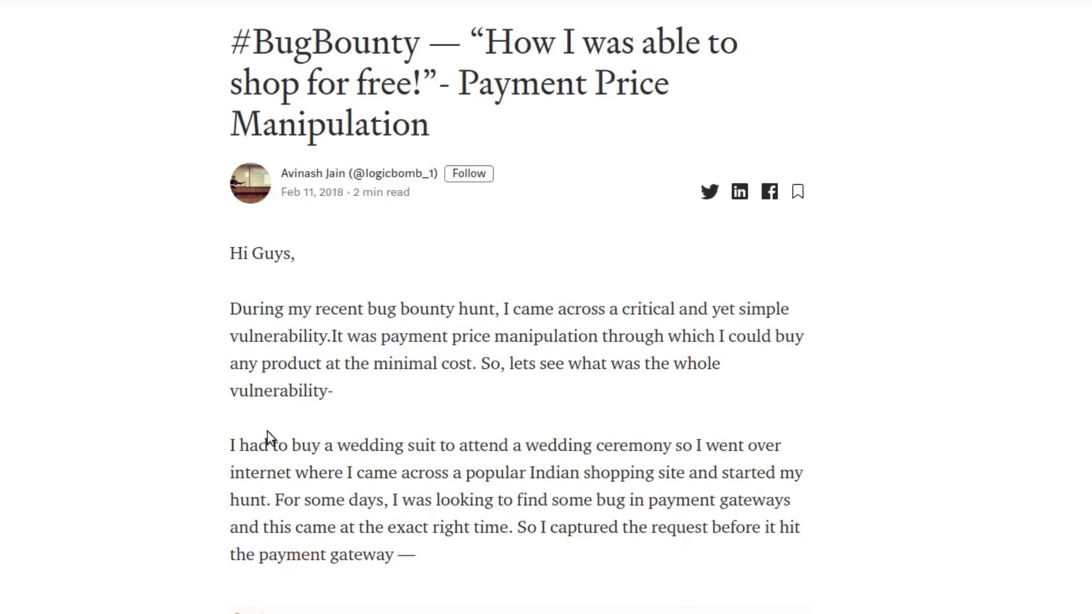
Enlarge and close the captured payment request and bank payment screenshots
{"action": "scroll", "coordinate": [268, 438], "scroll_direction": "down", "scroll_amount": 3}
{"action": "scroll", "coordinate": [267, 431], "scroll_direction": "down", "scroll_amount": 2}
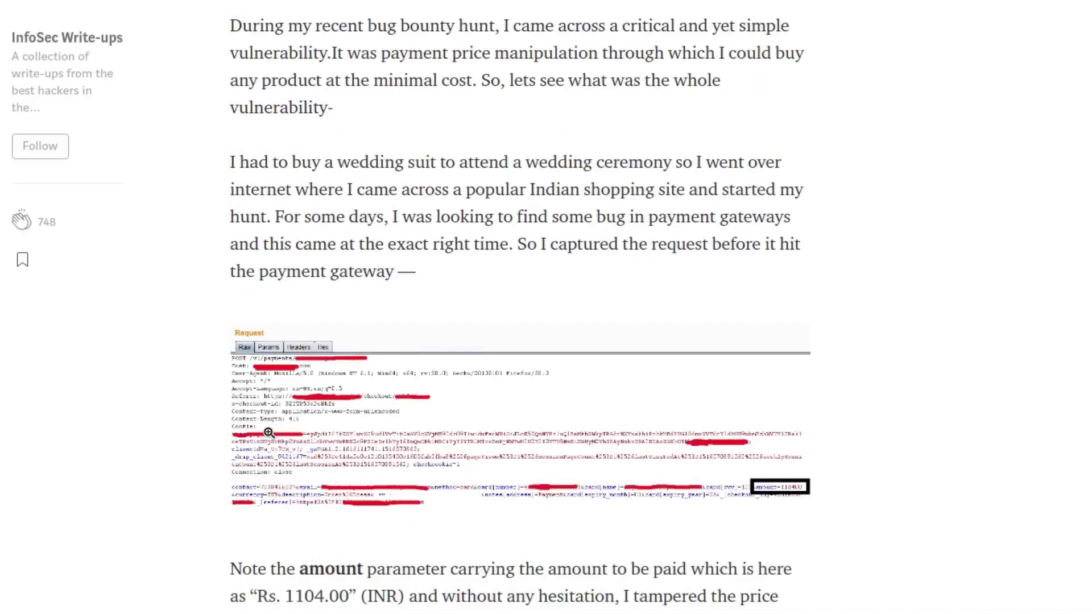
{"action": "left_click", "coordinate": [714, 437]}
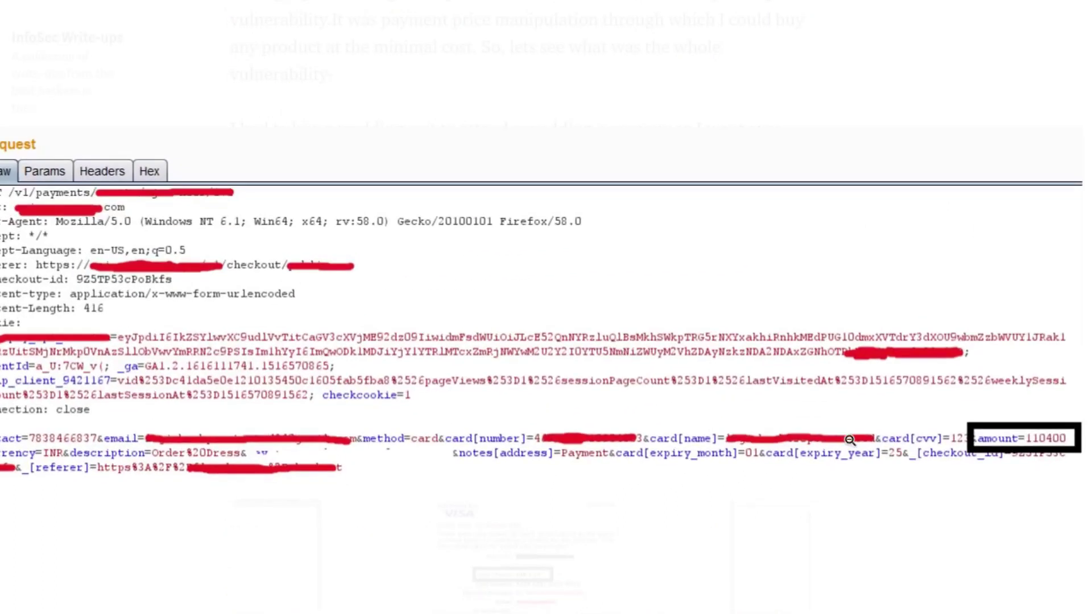
{"action": "left_click", "coordinate": [1054, 441]}
{"action": "scroll", "coordinate": [1049, 410], "scroll_direction": "down", "scroll_amount": 5}
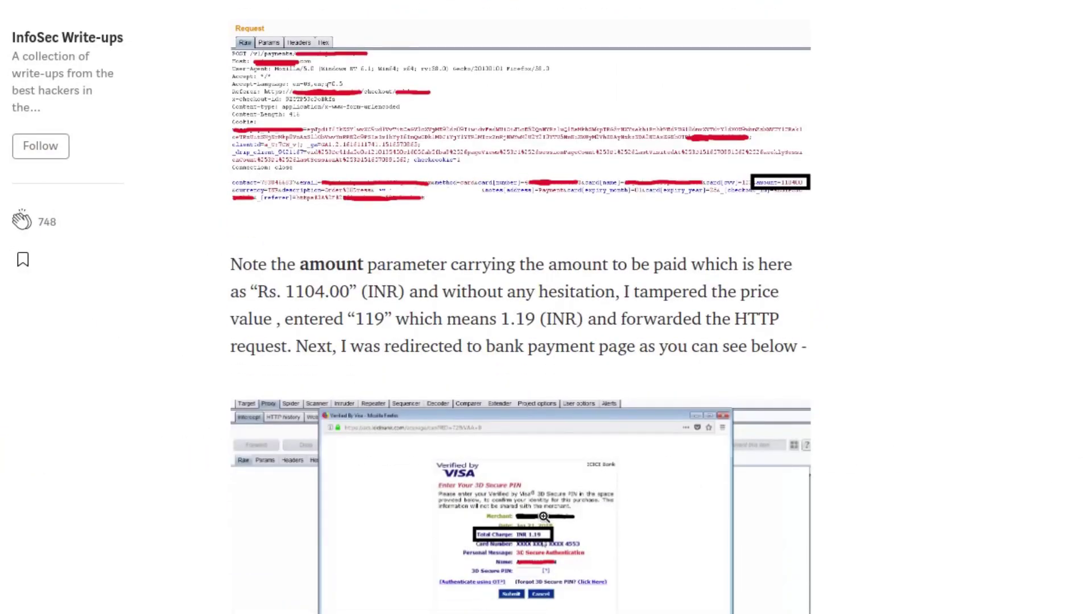
{"action": "left_click", "coordinate": [522, 519]}
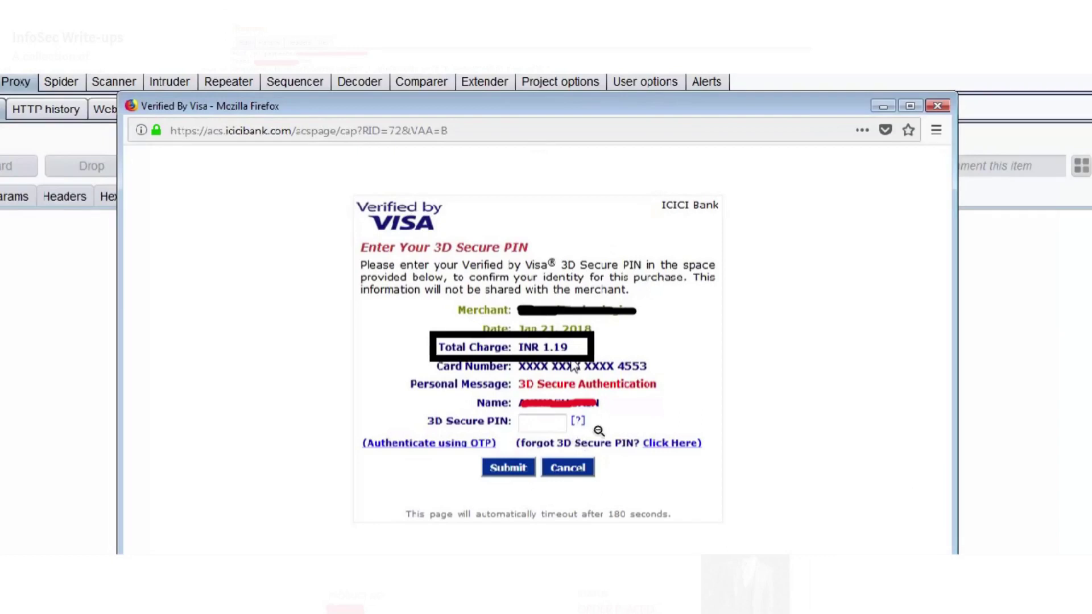
{"action": "left_click", "coordinate": [673, 310]}
Enlarge the Visa payment screenshot to read the charge, then shrink it back
{"action": "scroll", "coordinate": [669, 267], "scroll_direction": "up", "scroll_amount": 1}
{"action": "scroll", "coordinate": [669, 267], "scroll_direction": "up", "scroll_amount": 5}
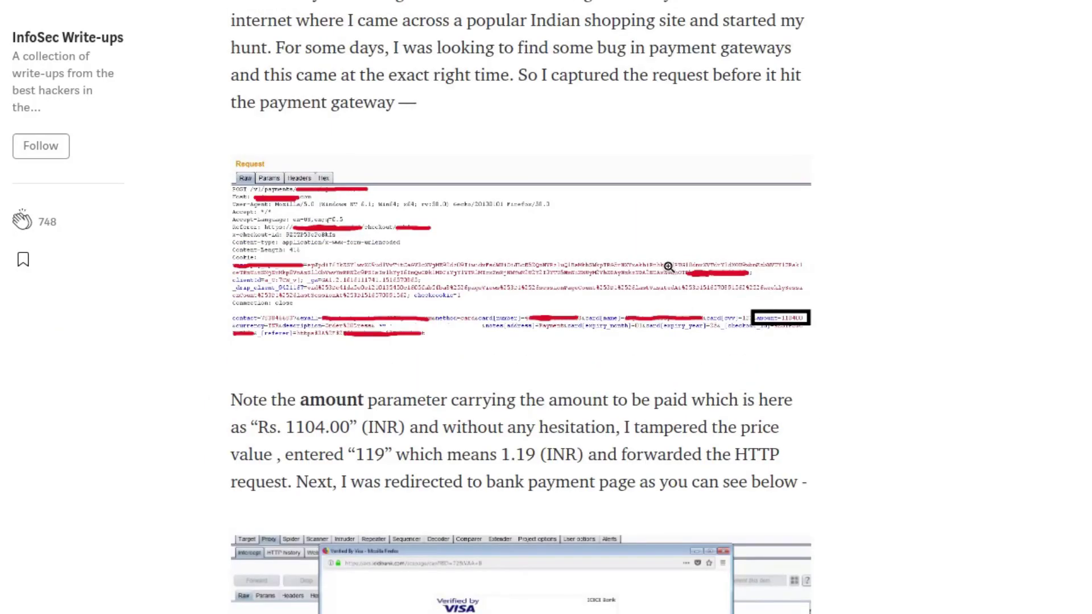
{"action": "scroll", "coordinate": [667, 265], "scroll_direction": "down", "scroll_amount": 4}
{"action": "scroll", "coordinate": [618, 340], "scroll_direction": "down", "scroll_amount": 6}
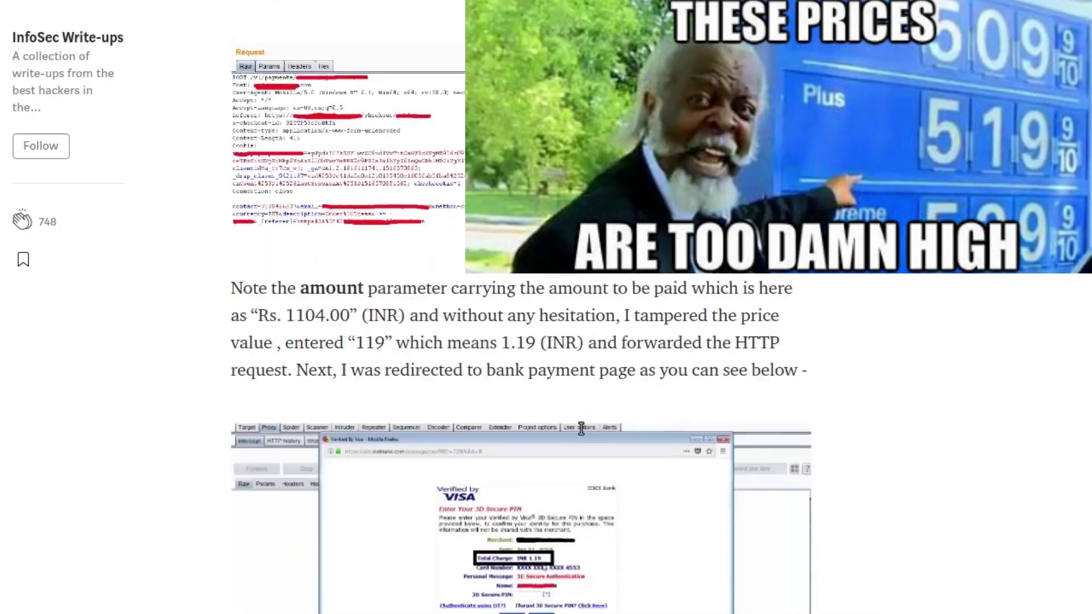
{"action": "left_click", "coordinate": [573, 379]}
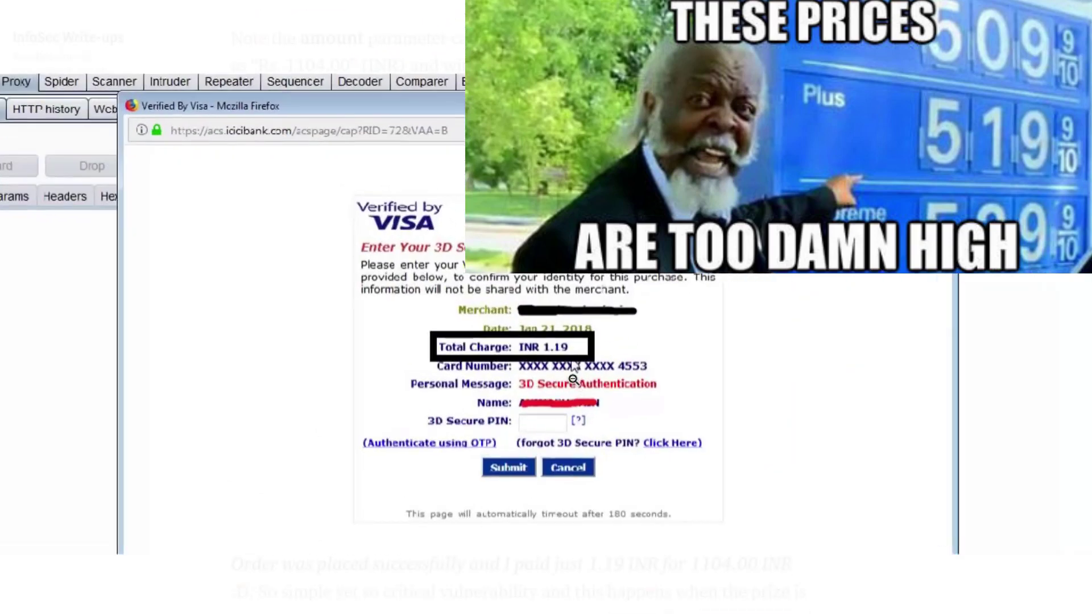
{"action": "left_click", "coordinate": [573, 379]}
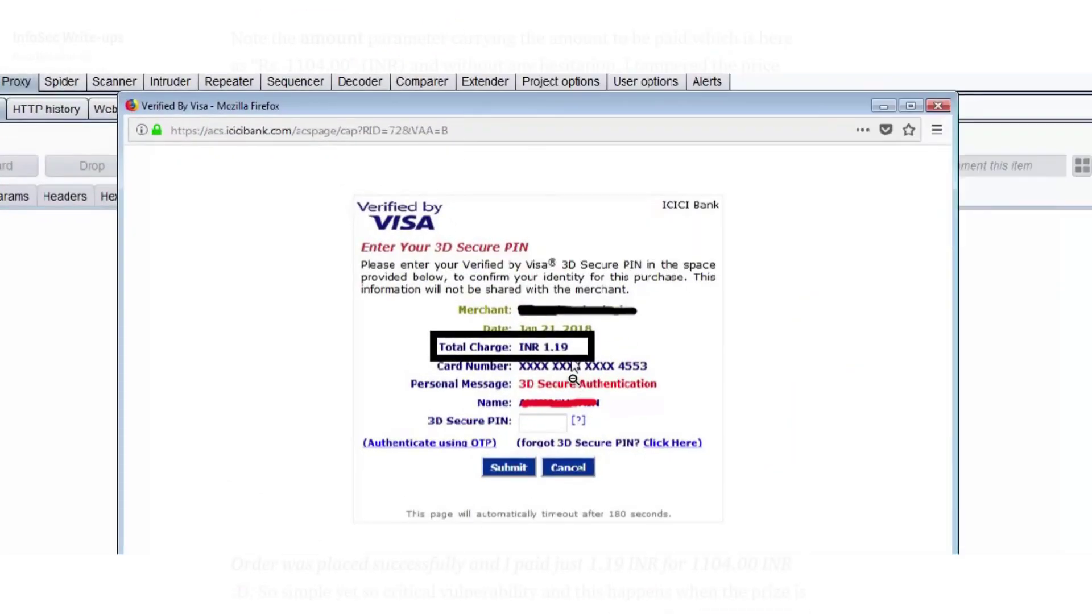
Scroll to the article's end and highlight the tip about validating the price server-side
{"action": "scroll", "coordinate": [574, 379], "scroll_direction": "down", "scroll_amount": 3}
{"action": "scroll", "coordinate": [573, 379], "scroll_direction": "down", "scroll_amount": 3}
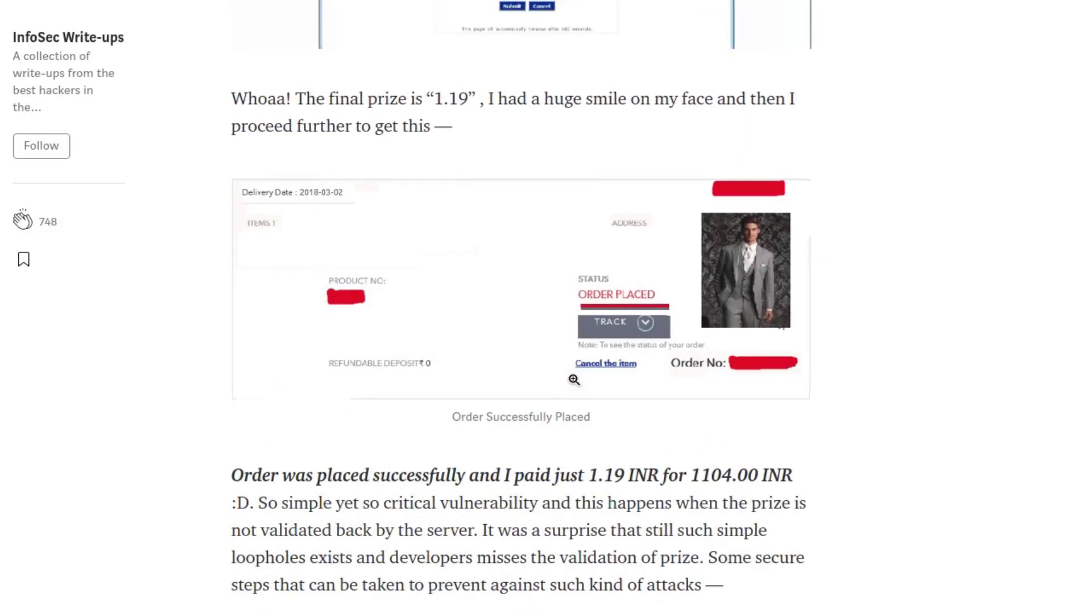
{"action": "scroll", "coordinate": [574, 379], "scroll_direction": "down", "scroll_amount": 4}
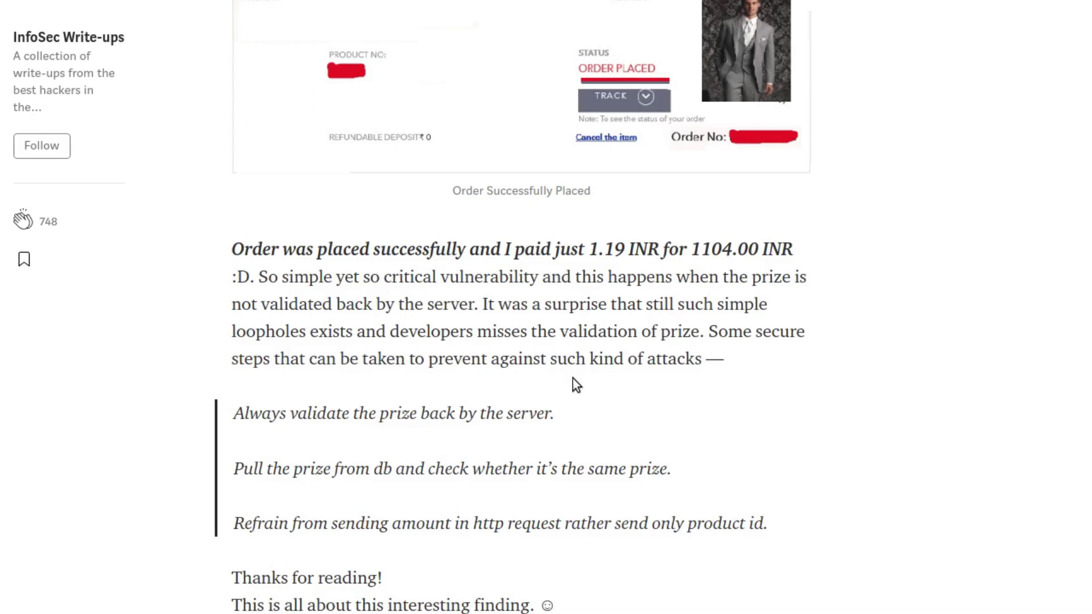
{"action": "scroll", "coordinate": [572, 379], "scroll_direction": "down", "scroll_amount": 3}
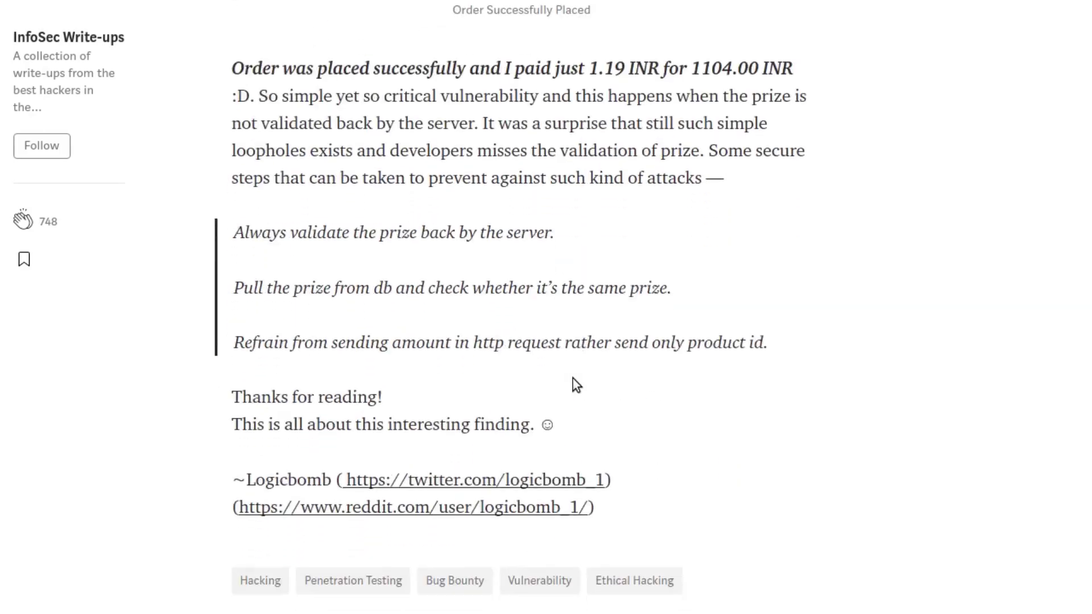
{"action": "triple_click", "coordinate": [365, 235]}
{"action": "scroll", "coordinate": [479, 325], "scroll_direction": "down", "scroll_amount": 2}
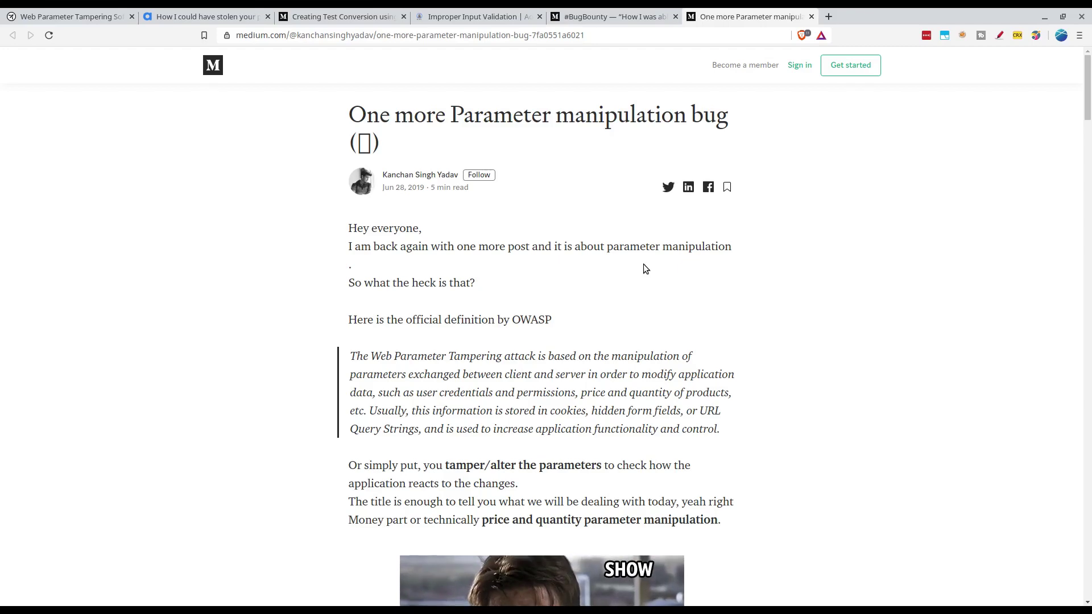
Scroll the parameter manipulation article down to the add-to-cart request and the 'SWEET!' GIF section
{"action": "scroll", "coordinate": [644, 264], "scroll_direction": "down", "scroll_amount": 8}
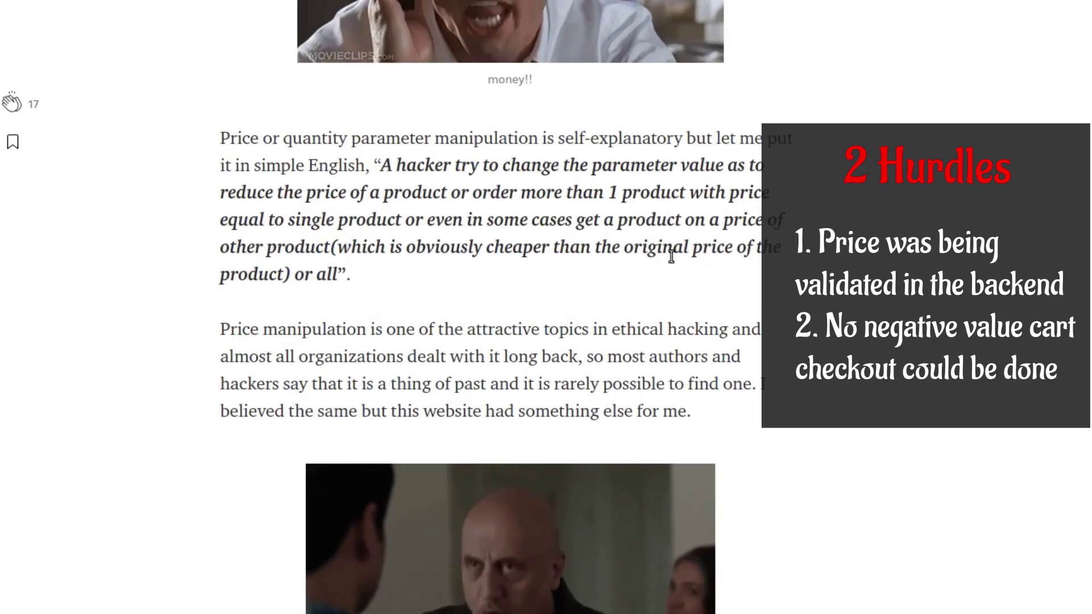
{"action": "scroll", "coordinate": [671, 256], "scroll_direction": "down", "scroll_amount": 8}
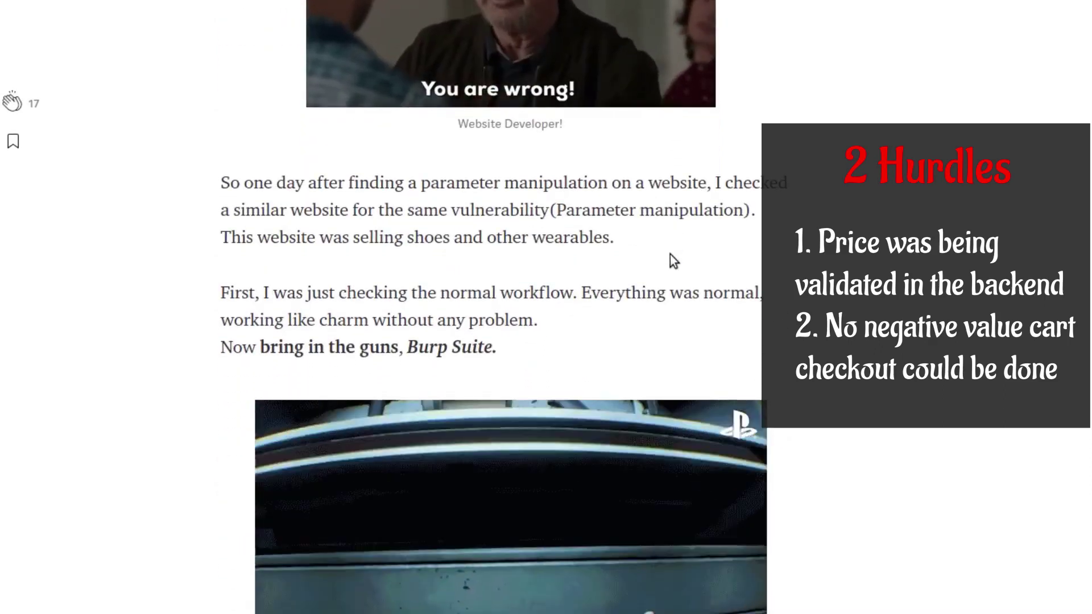
{"action": "scroll", "coordinate": [670, 255], "scroll_direction": "down", "scroll_amount": 8}
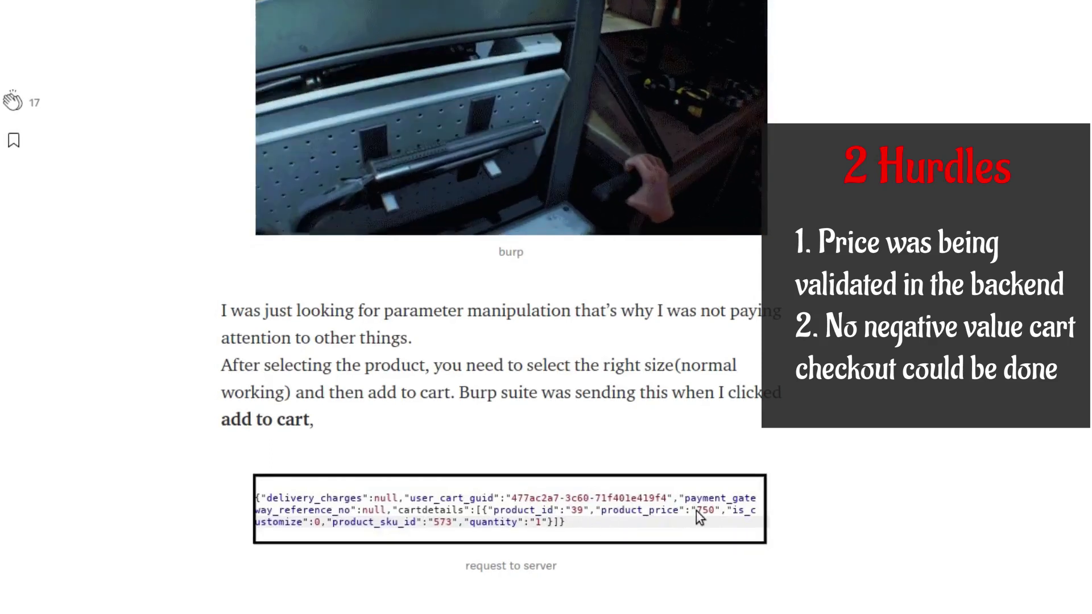
{"action": "scroll", "coordinate": [704, 514], "scroll_direction": "down", "scroll_amount": 3}
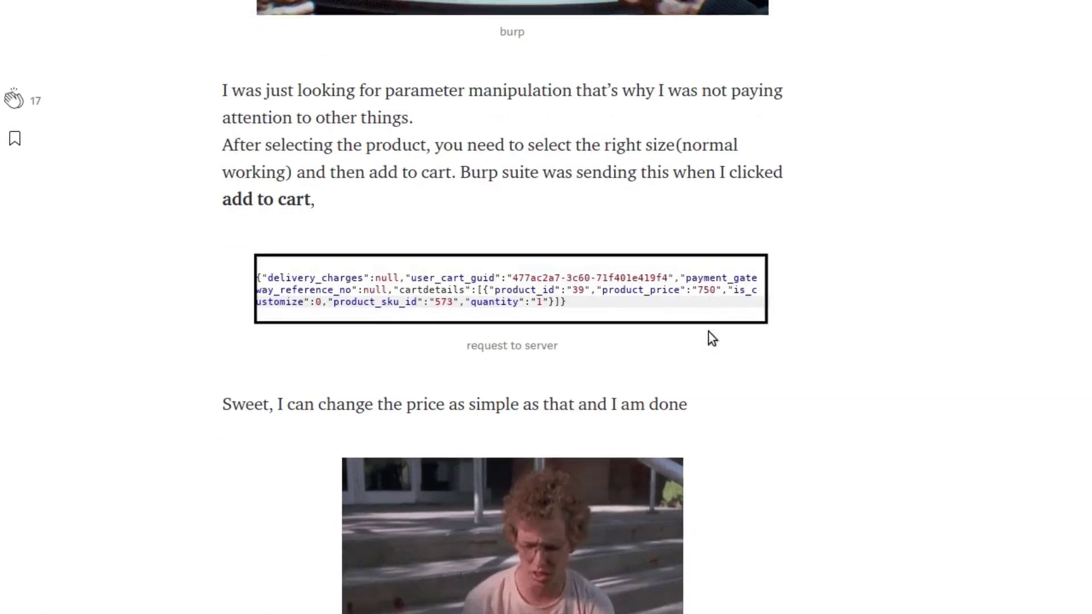
{"action": "scroll", "coordinate": [708, 331], "scroll_direction": "down", "scroll_amount": 4}
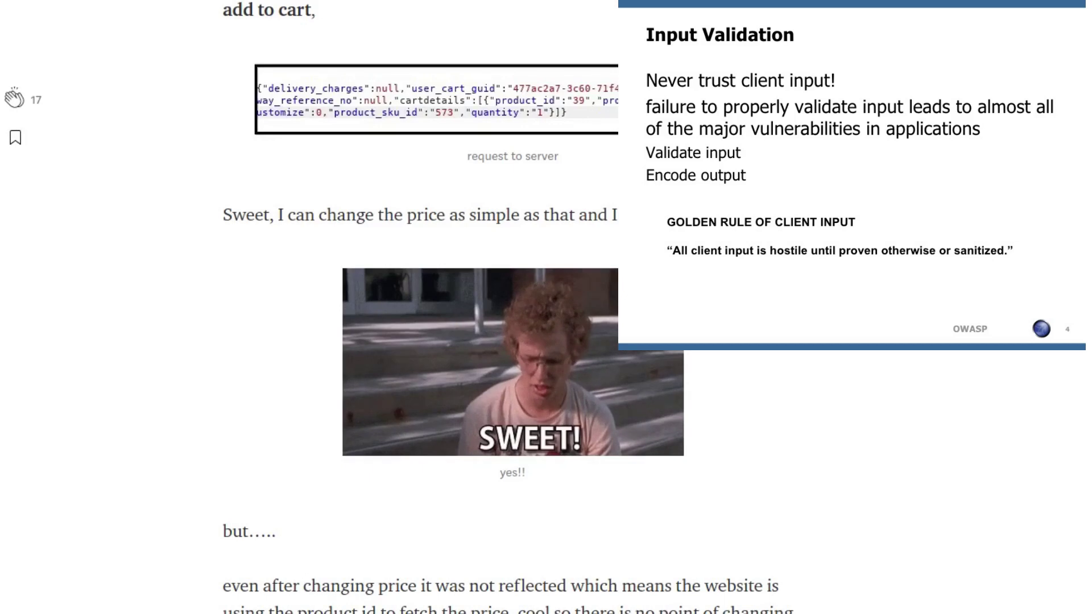
{"action": "scroll", "coordinate": [737, 129], "scroll_direction": "down", "scroll_amount": 2}
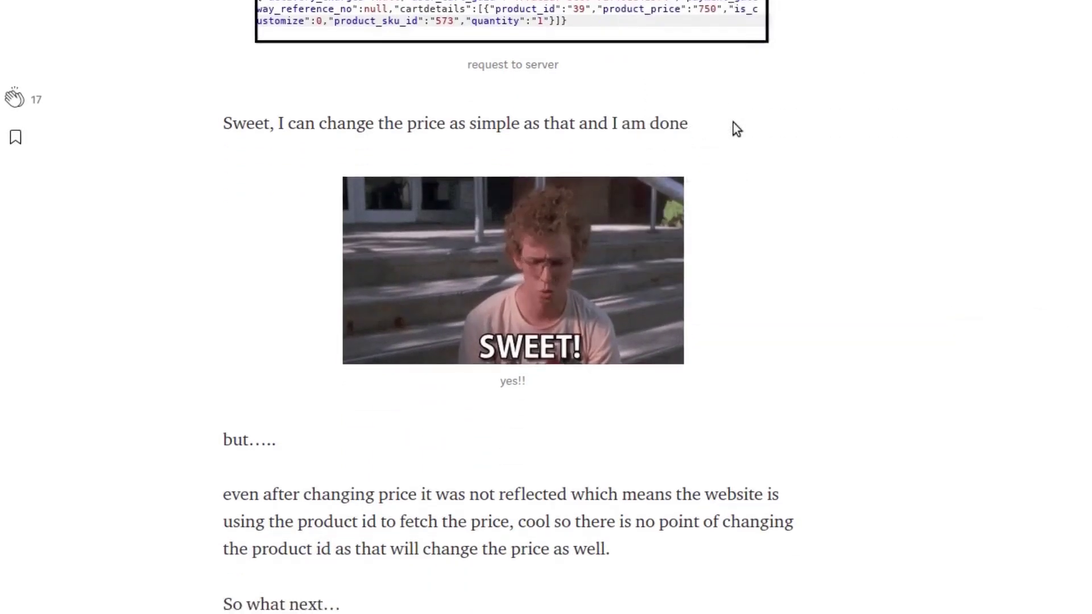
{"action": "scroll", "coordinate": [732, 123], "scroll_direction": "down", "scroll_amount": 3}
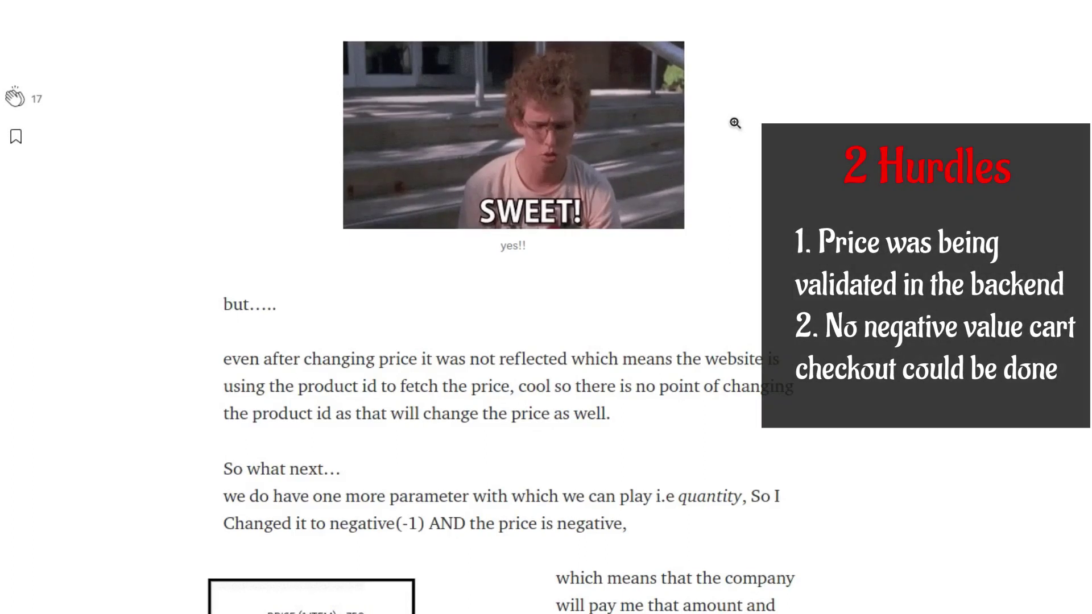
{"action": "scroll", "coordinate": [735, 123], "scroll_direction": "up", "scroll_amount": 5}
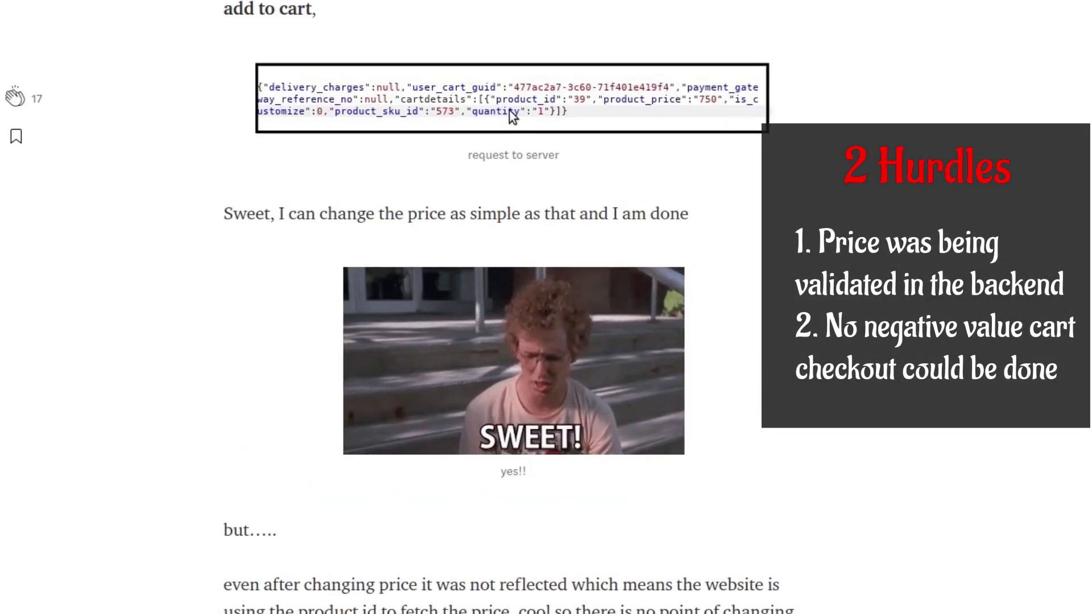
{"action": "scroll", "coordinate": [512, 109], "scroll_direction": "down", "scroll_amount": 2}
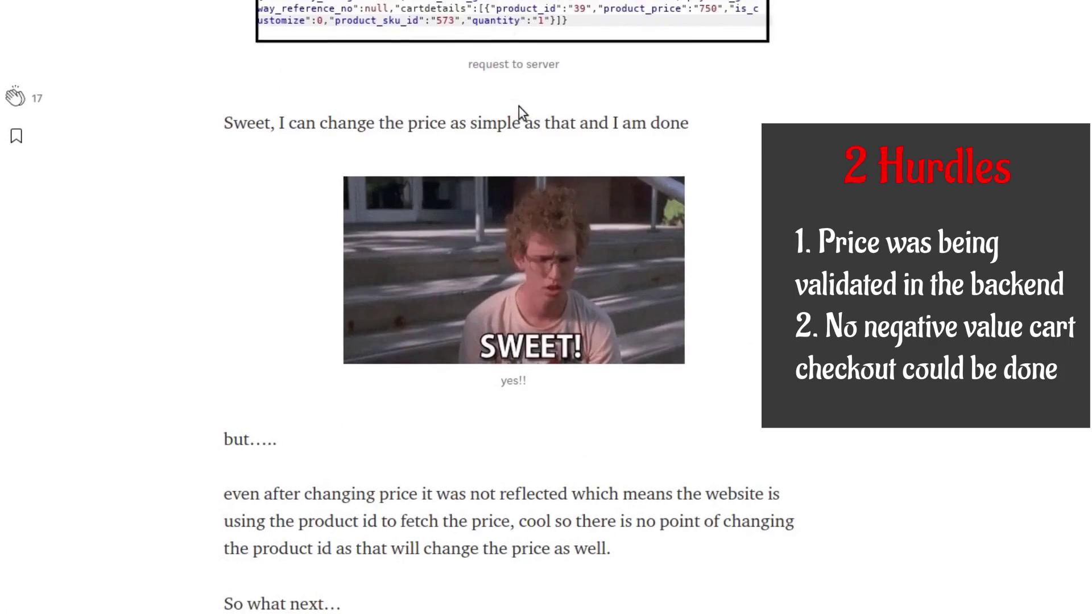
Scroll the Medium write-up to the -1 quantity item cutting the cart total to INR 160 and the total_price=price*quantity formula
{"action": "scroll", "coordinate": [519, 106], "scroll_direction": "down", "scroll_amount": 5}
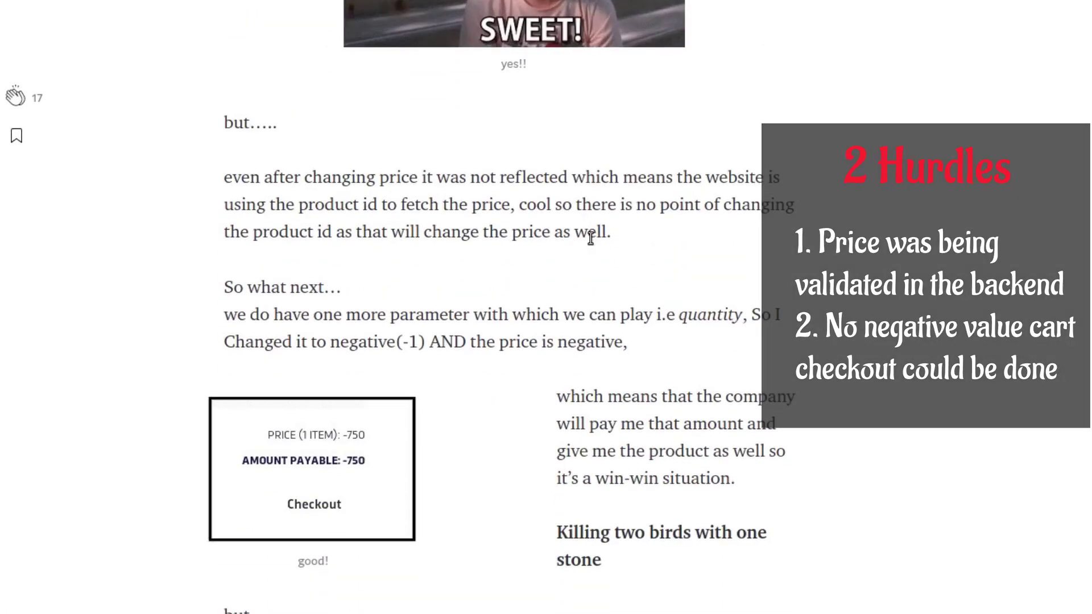
{"action": "scroll", "coordinate": [586, 248], "scroll_direction": "down", "scroll_amount": 3}
{"action": "scroll", "coordinate": [592, 237], "scroll_direction": "down", "scroll_amount": 1}
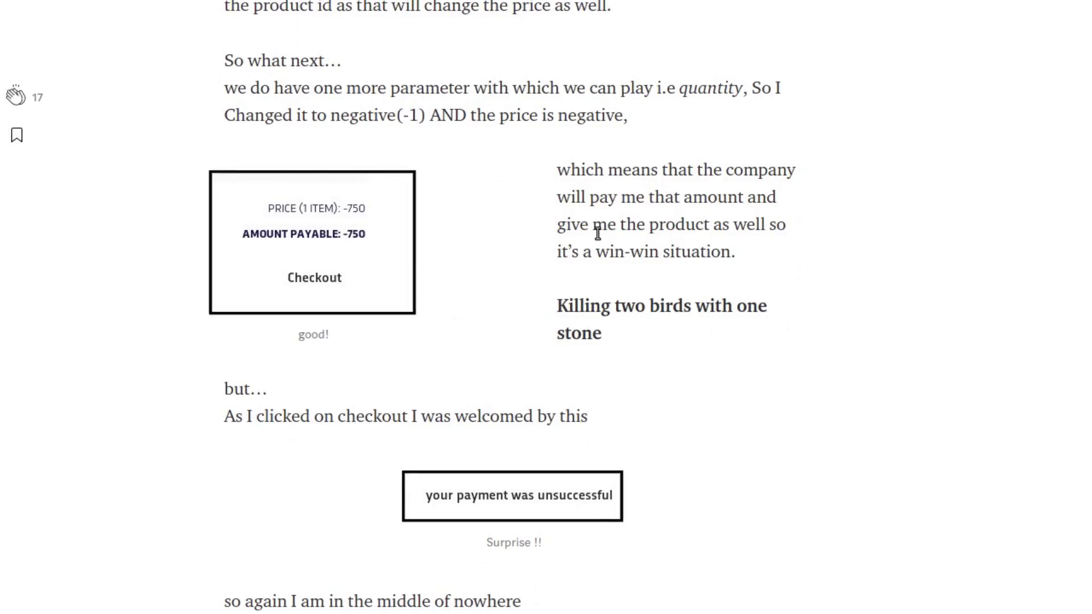
{"action": "scroll", "coordinate": [597, 233], "scroll_direction": "down", "scroll_amount": 11}
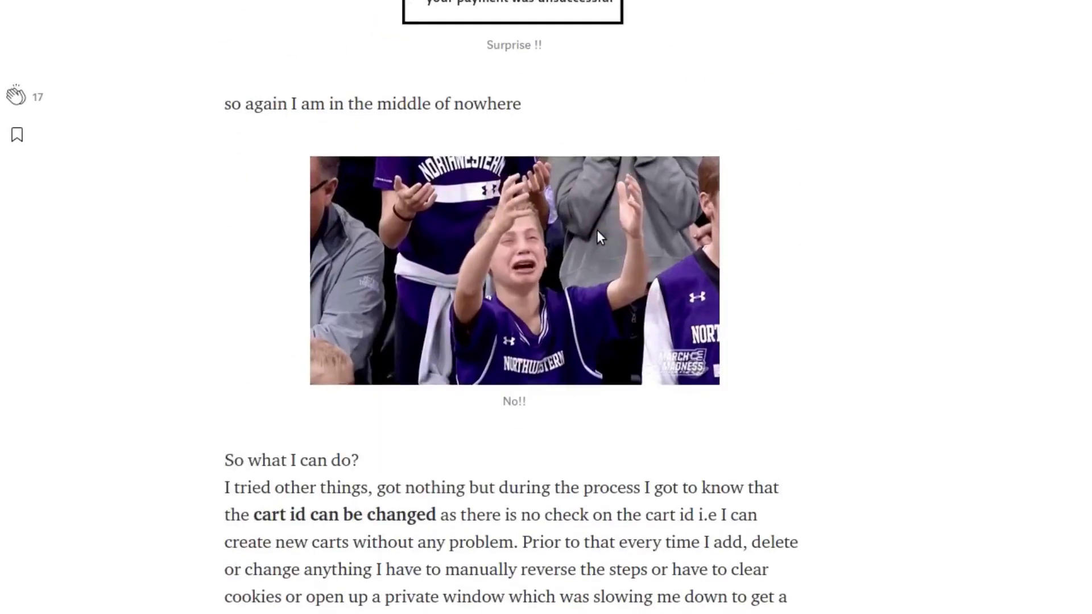
{"action": "scroll", "coordinate": [597, 233], "scroll_direction": "down", "scroll_amount": 10}
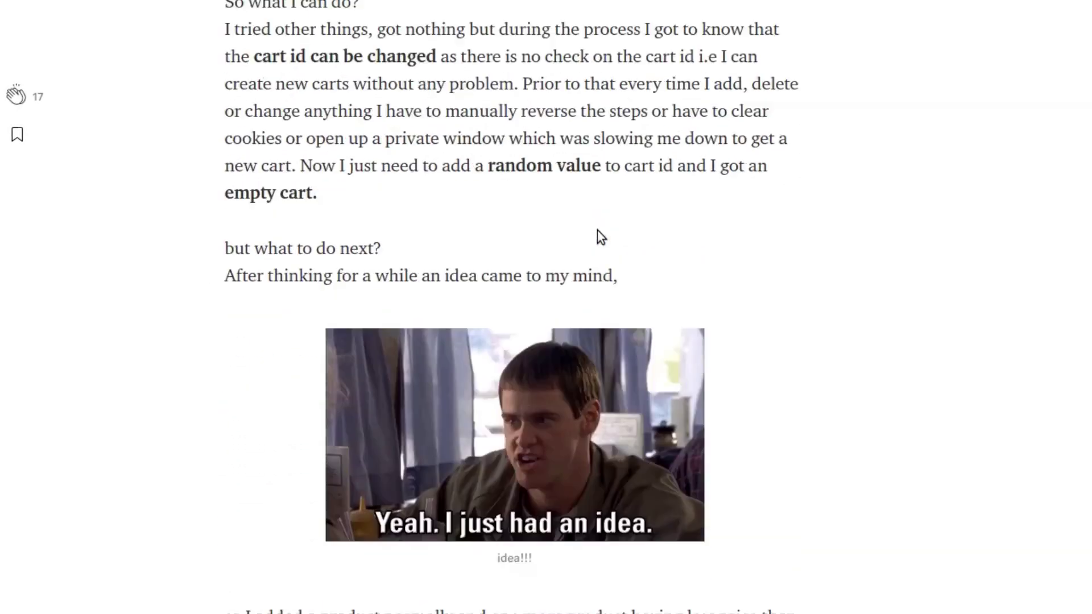
{"action": "scroll", "coordinate": [597, 229], "scroll_direction": "down", "scroll_amount": 5}
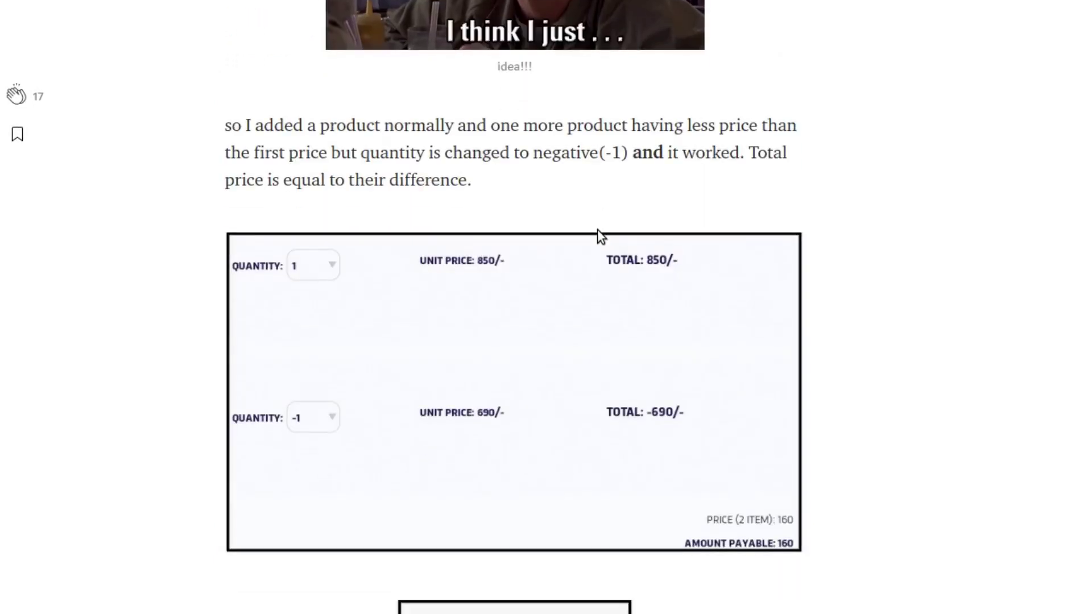
{"action": "scroll", "coordinate": [600, 234], "scroll_direction": "down", "scroll_amount": 1}
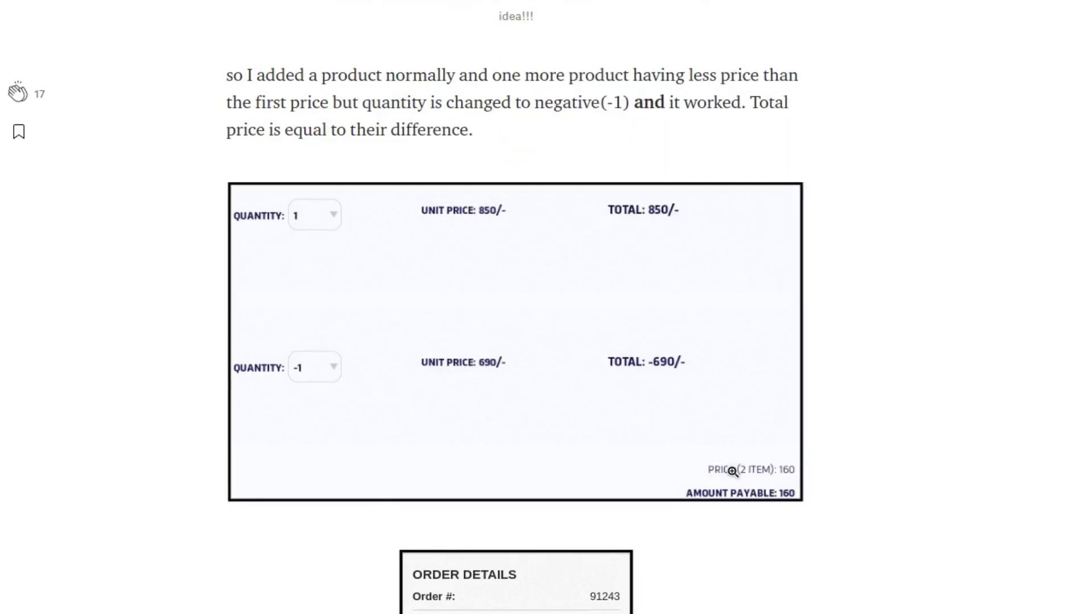
{"action": "scroll", "coordinate": [733, 469], "scroll_direction": "down", "scroll_amount": 3}
{"action": "scroll", "coordinate": [738, 362], "scroll_direction": "down", "scroll_amount": 2}
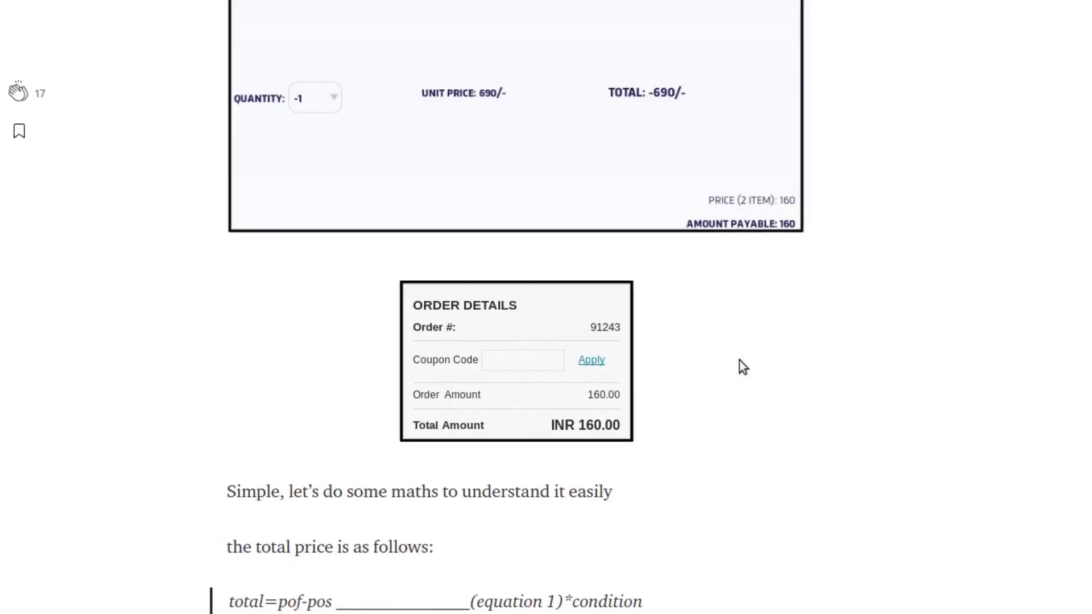
{"action": "scroll", "coordinate": [739, 360], "scroll_direction": "down", "scroll_amount": 3}
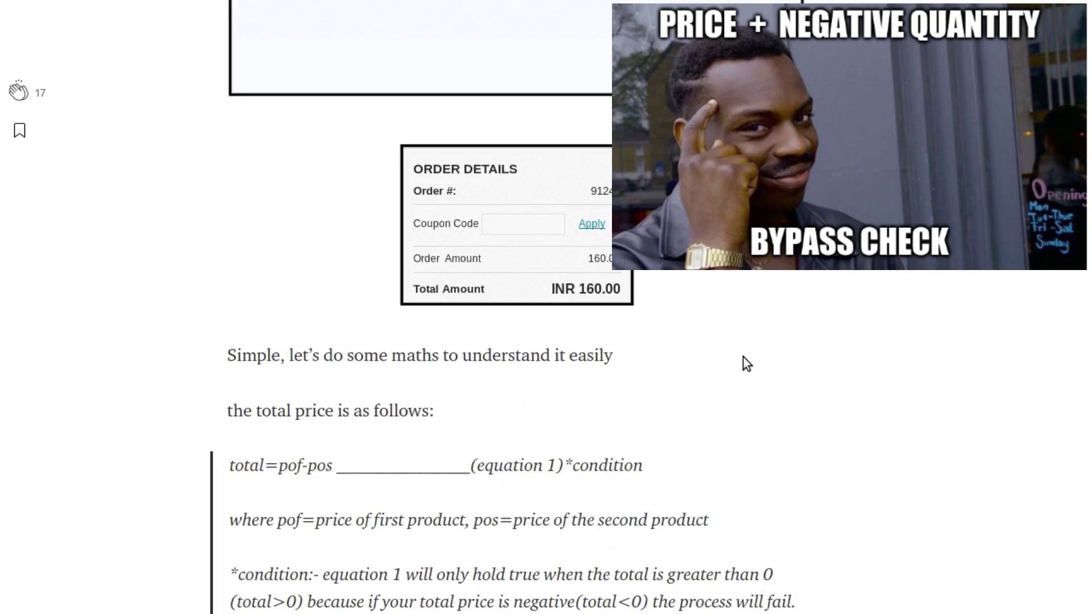
{"action": "scroll", "coordinate": [743, 357], "scroll_direction": "down", "scroll_amount": 3}
{"action": "scroll", "coordinate": [743, 357], "scroll_direction": "down", "scroll_amount": 5}
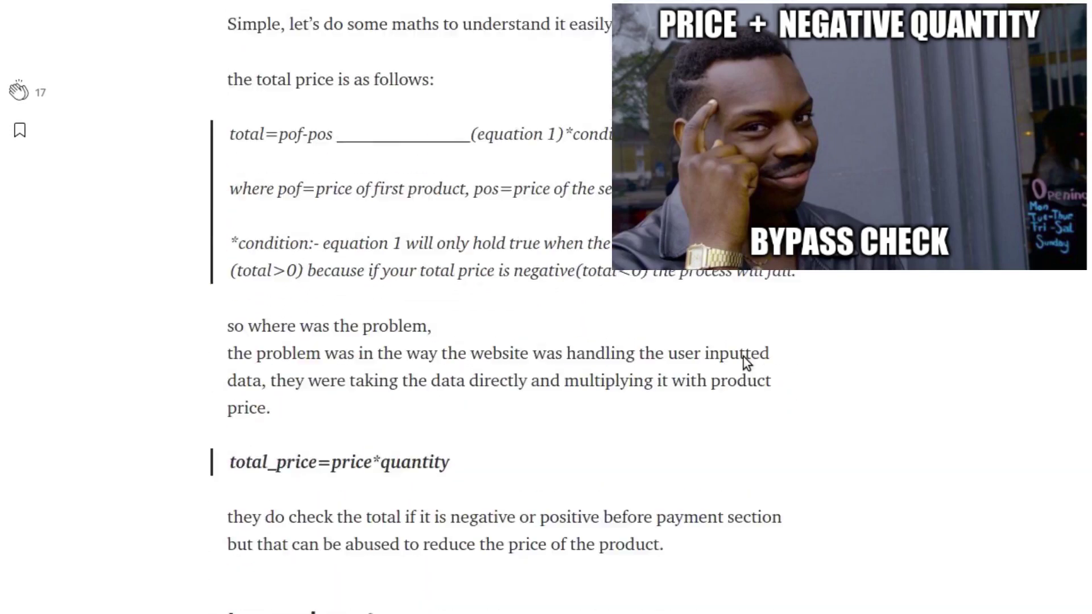